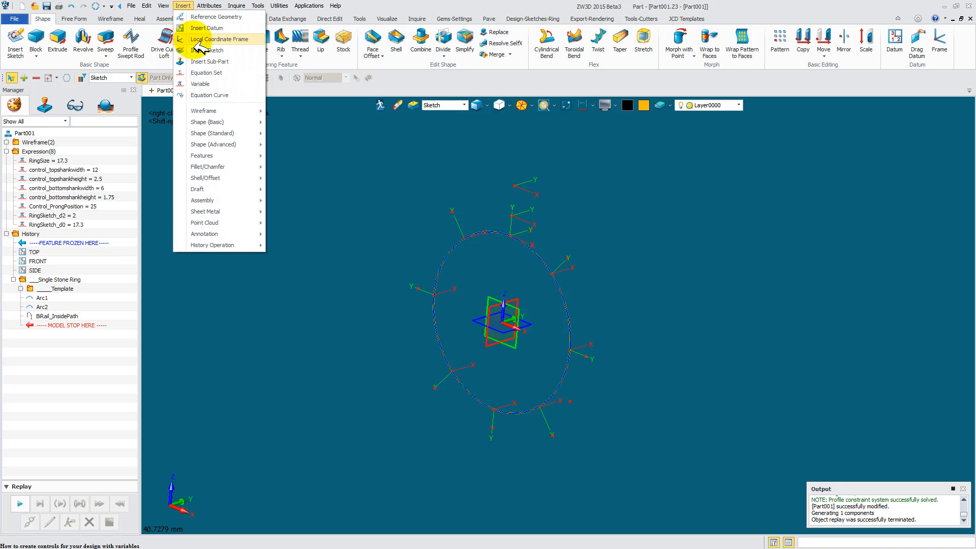
- Create a part variable named Length with the value 12
click(201, 85)
drag(440, 230, 302, 257)
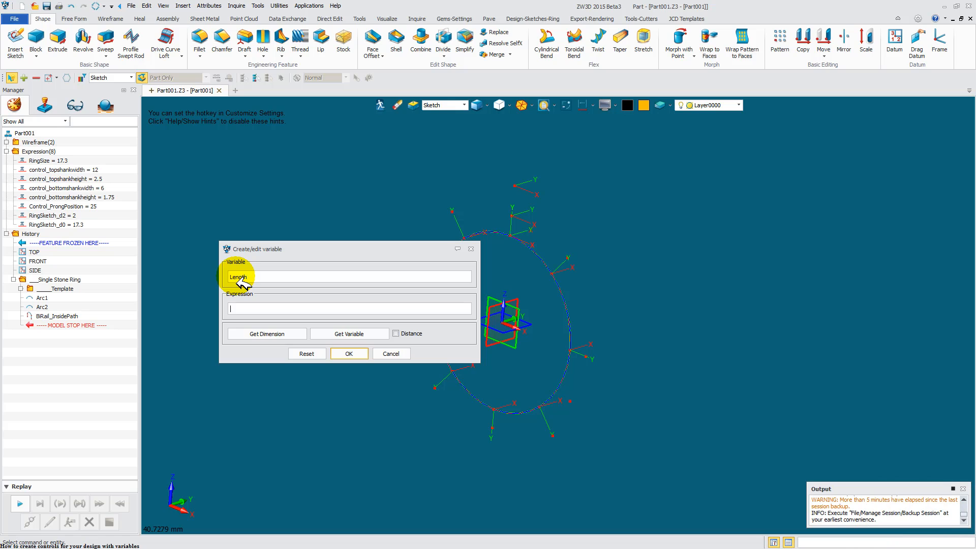
click(349, 354)
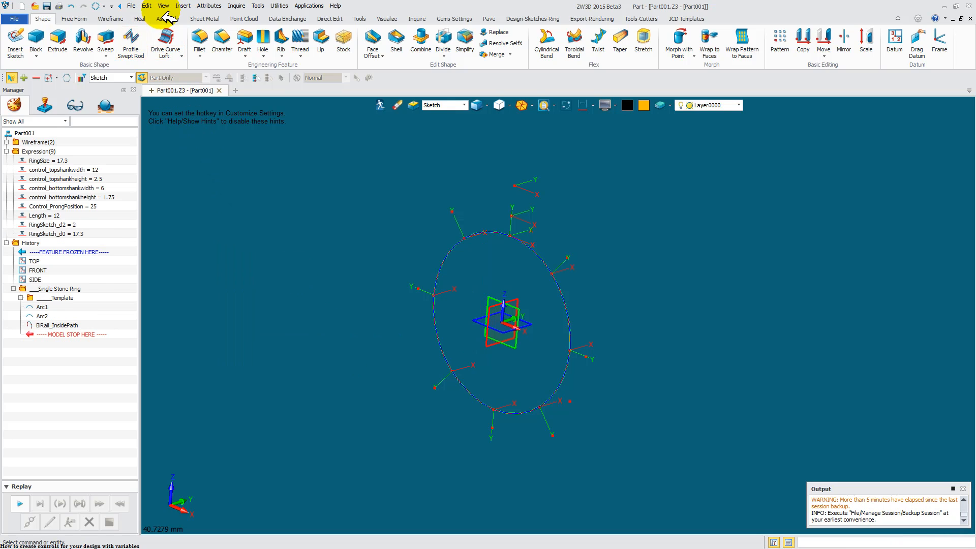
- Create a part variable named Width with the value 8
click(183, 6)
click(196, 81)
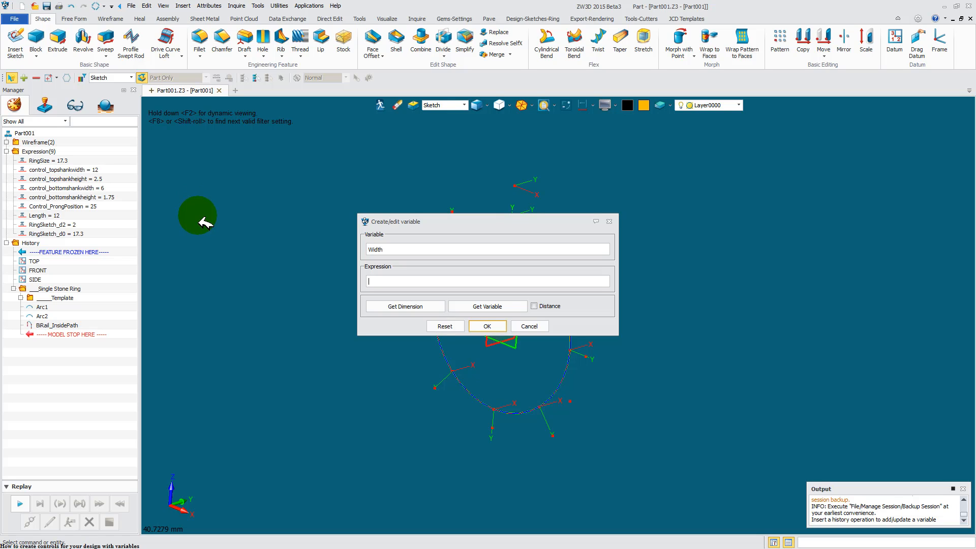
click(489, 326)
- Create a part variable named Depth with the value 6
click(183, 7)
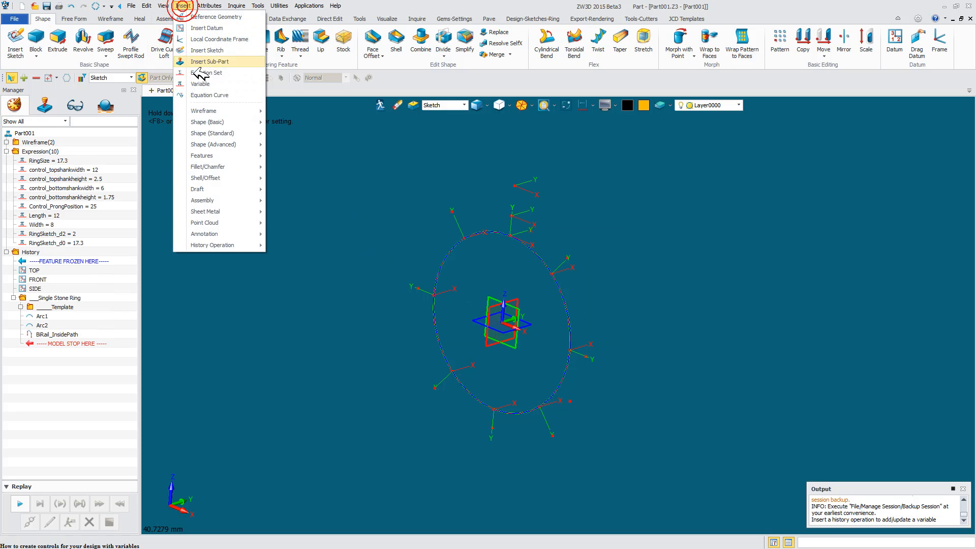
click(196, 82)
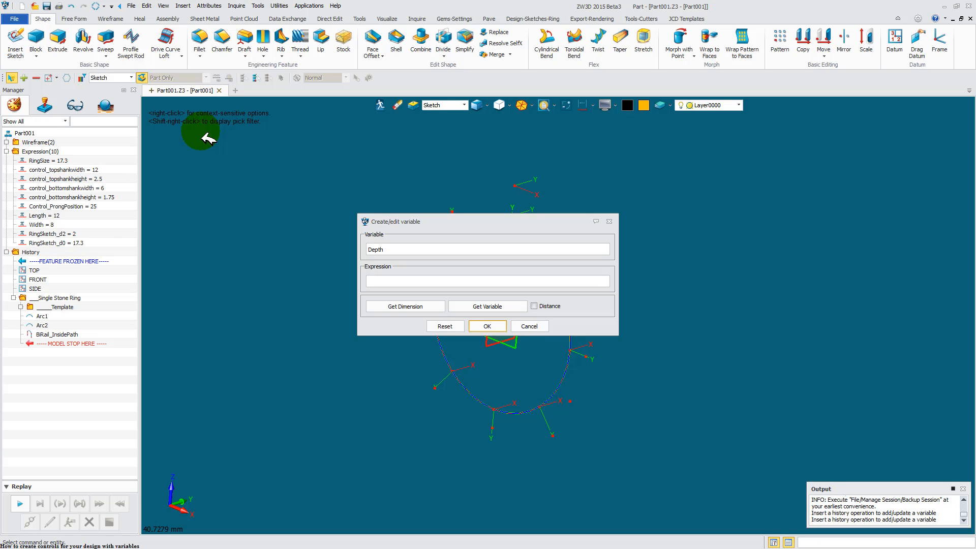
click(489, 326)
middle_drag(320, 278, 317, 261)
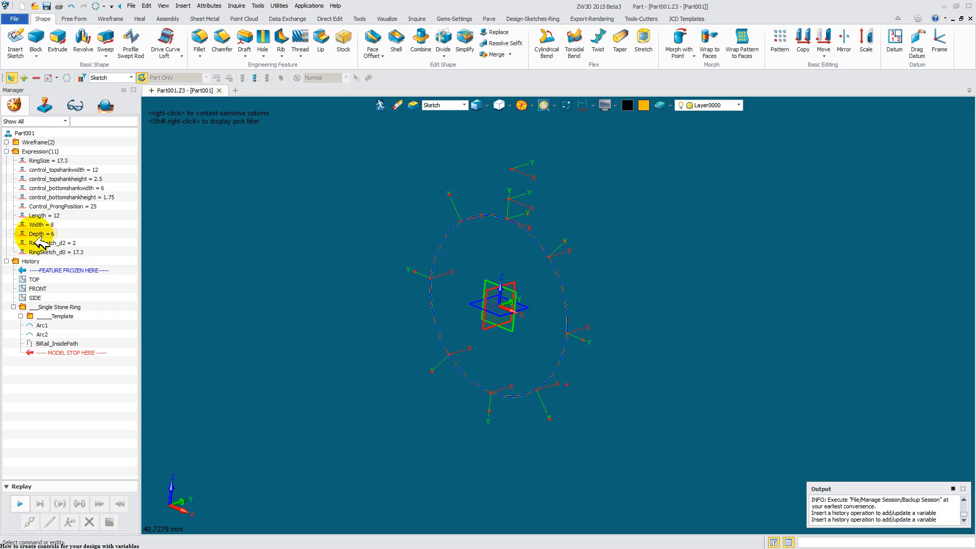
- Erase the five control variables, from control_topshankwidth through Control_ProngPosition, from the part's expressions
click(41, 170)
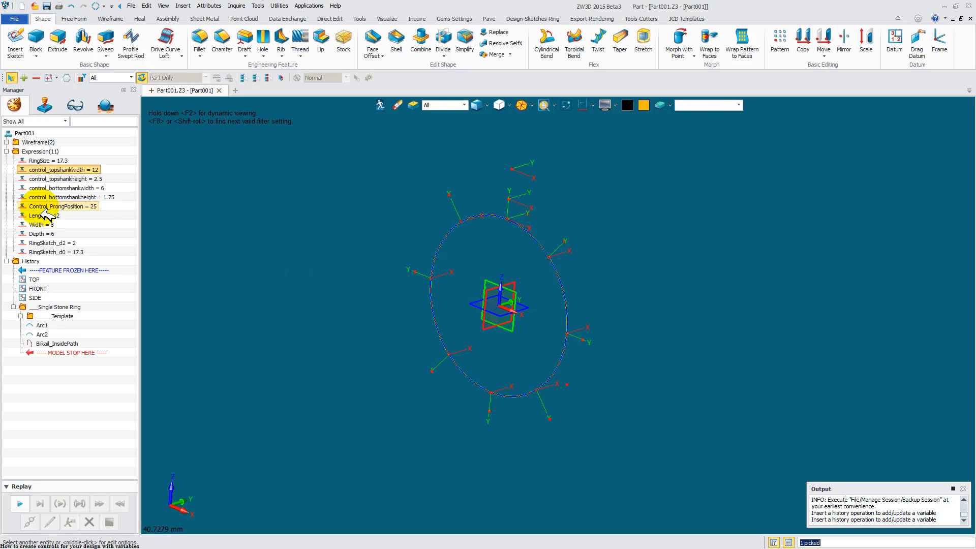
shift+click(43, 206)
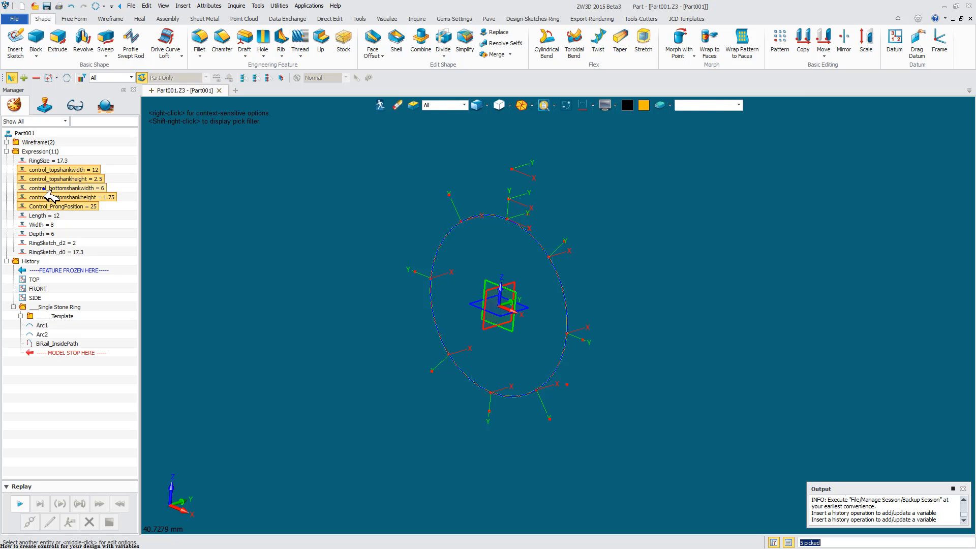
right_click(41, 184)
click(70, 228)
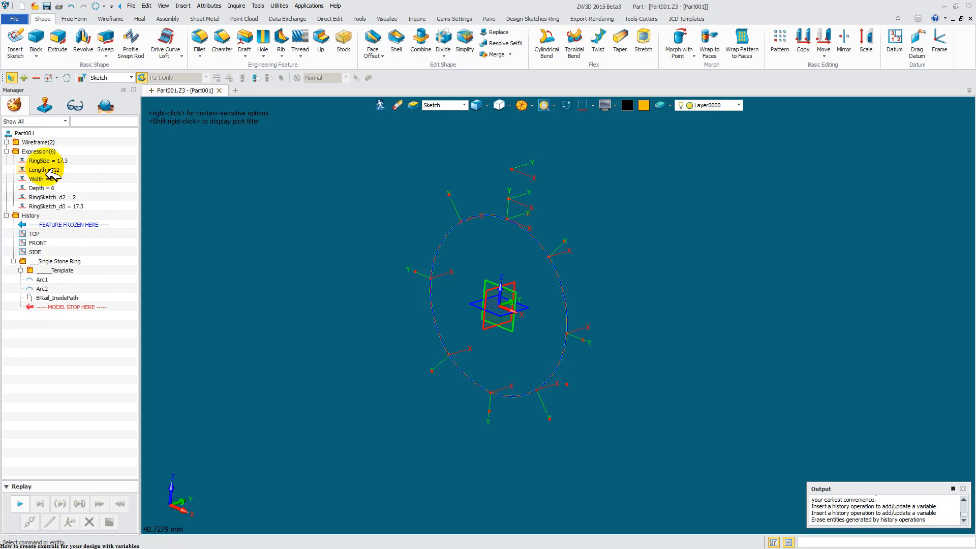
middle_drag(279, 254, 294, 269)
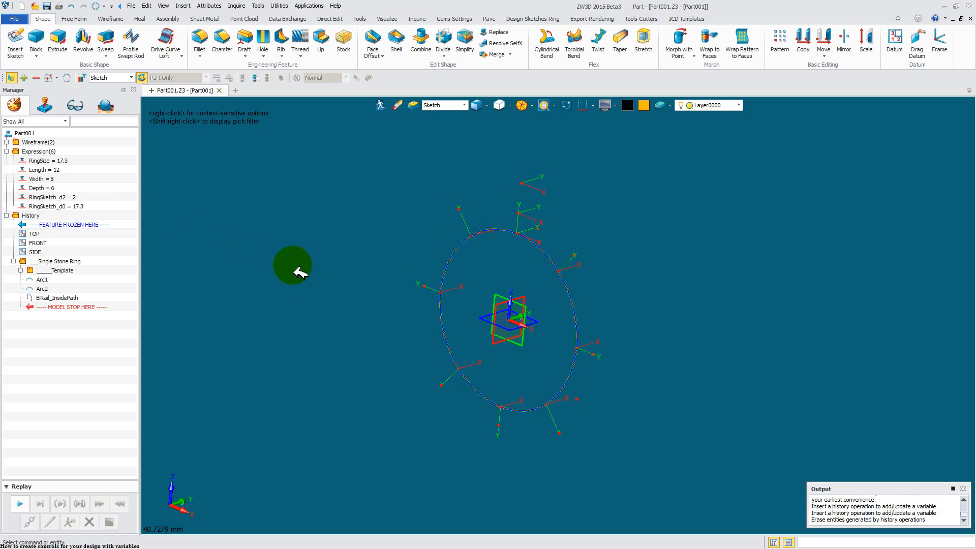
- Place a block centred on the origin, sized freehand to about 21.2 × 23 × 9.6 mm
click(36, 41)
click(521, 321)
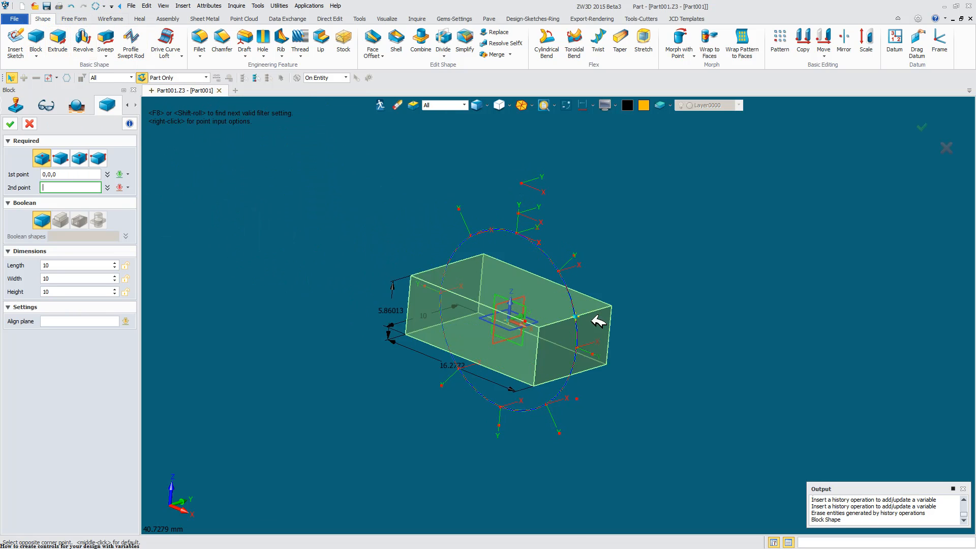
click(680, 280)
right_drag(381, 212, 383, 214)
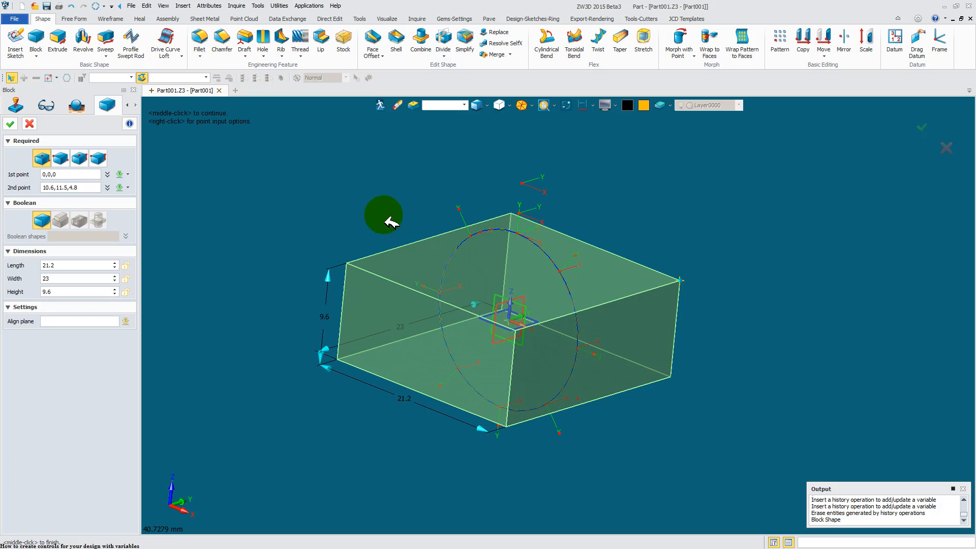
- Drive the block's length with an expression that references the Length variable
click(61, 265)
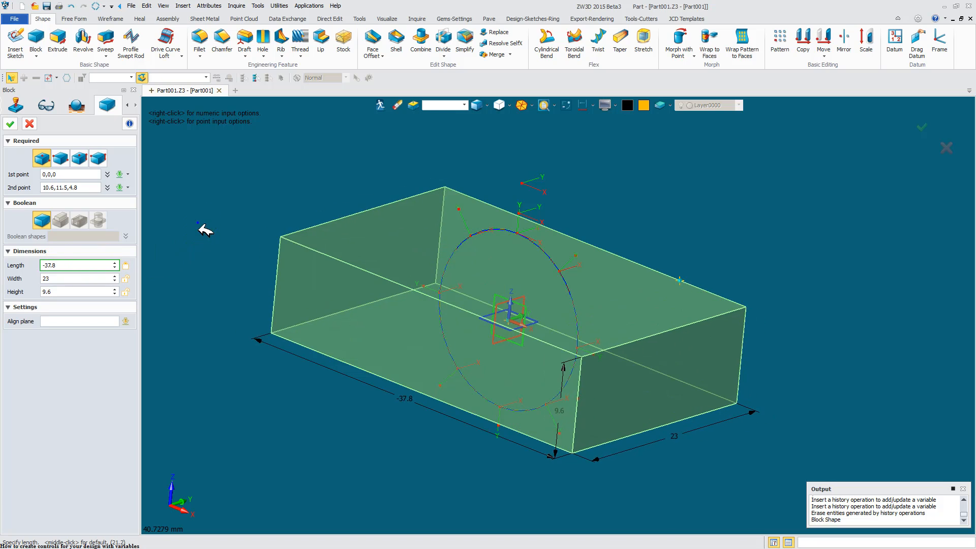
right_click(198, 223)
click(217, 263)
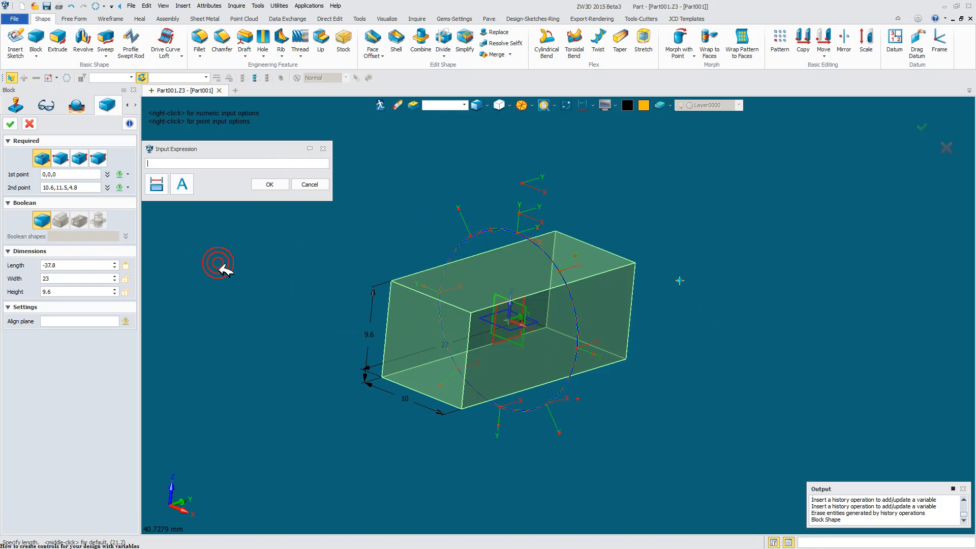
click(182, 184)
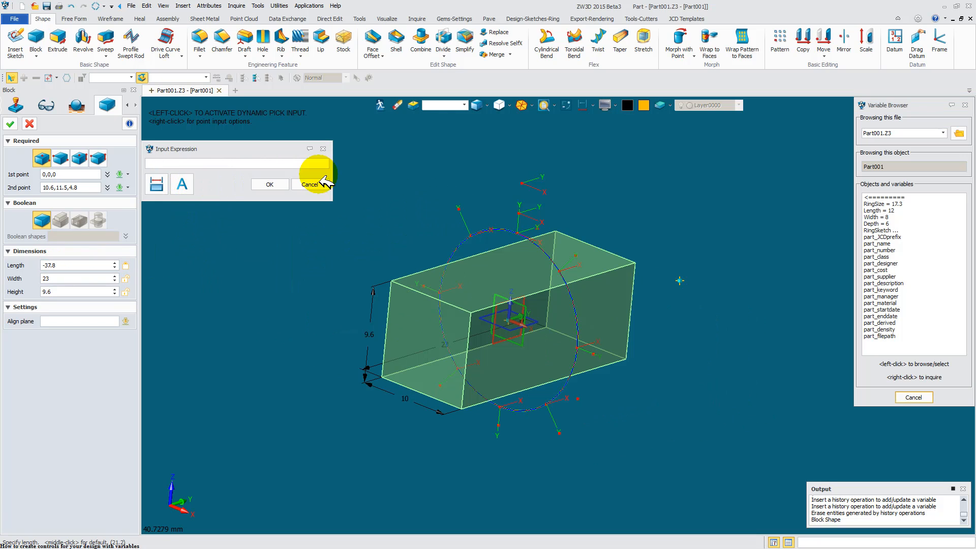
click(882, 204)
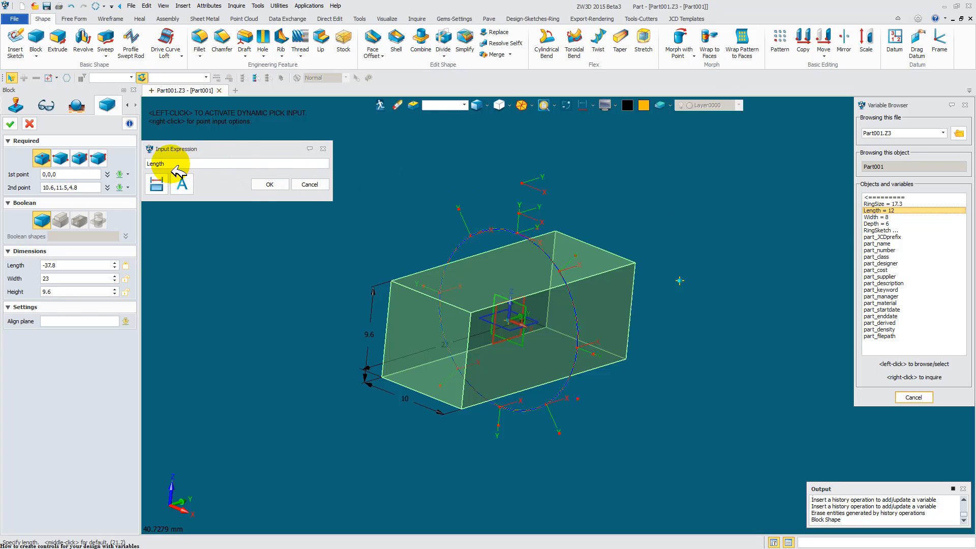
click(269, 185)
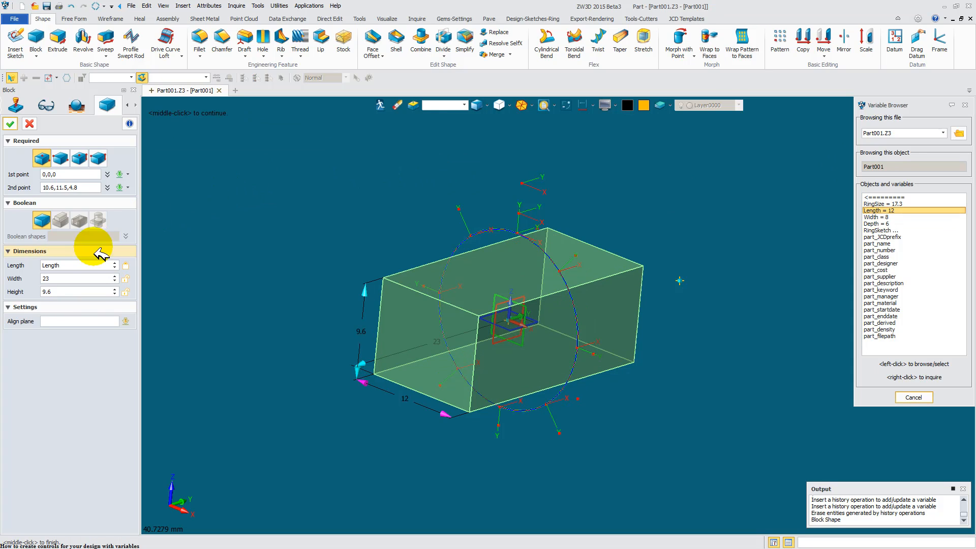
- Drive the block's width with an expression that references the Width variable
click(64, 280)
right_click(244, 183)
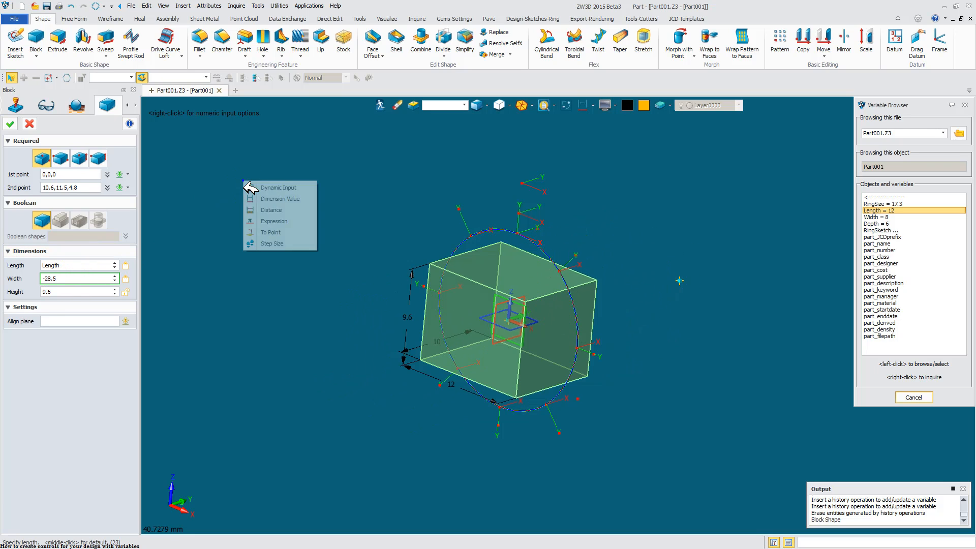
click(273, 223)
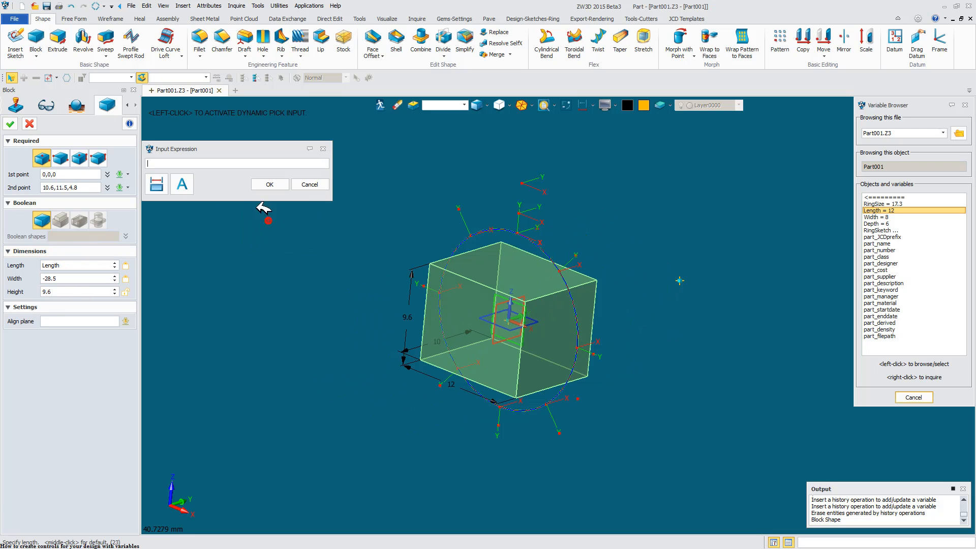
click(876, 217)
click(270, 184)
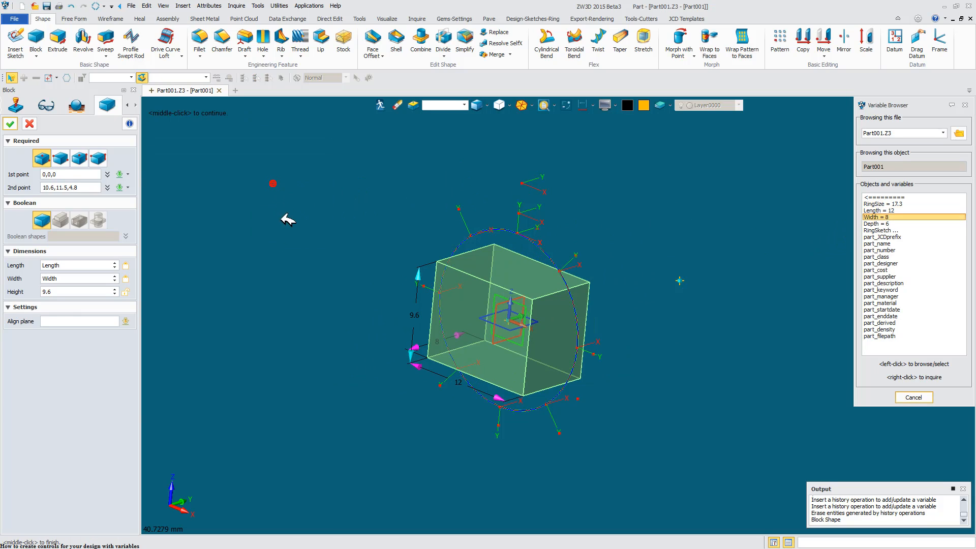
- Drive the block's height with the Depth variable and finish creating the block
click(92, 293)
right_click(90, 292)
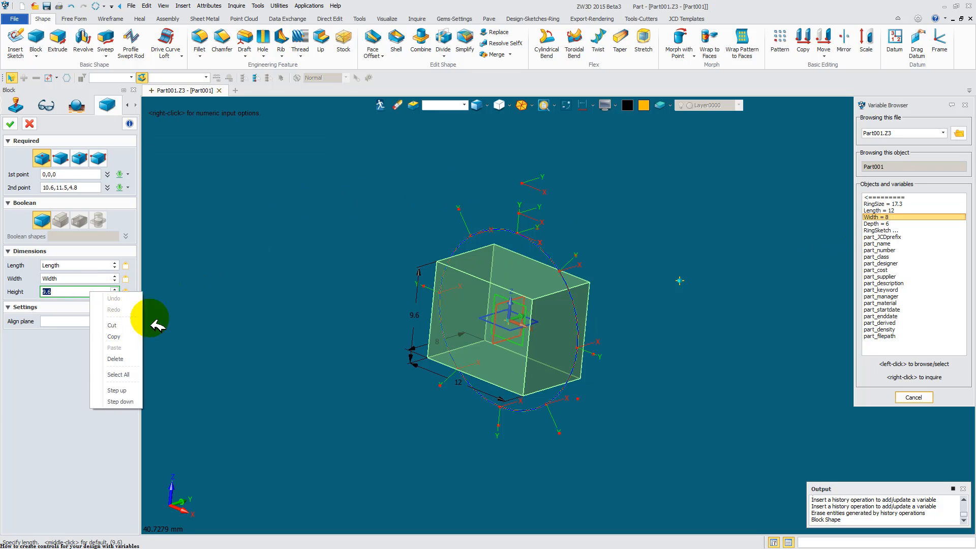
click(182, 303)
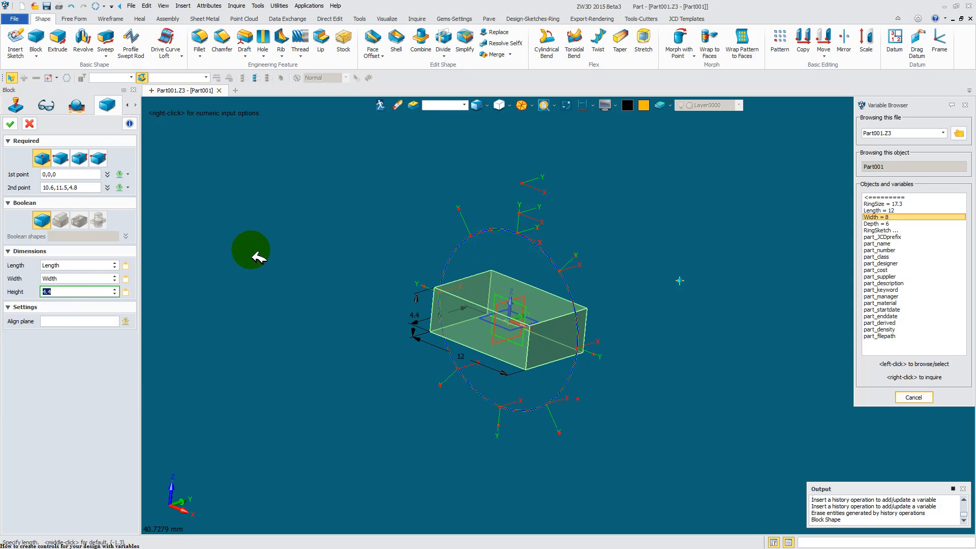
right_click(254, 250)
click(283, 292)
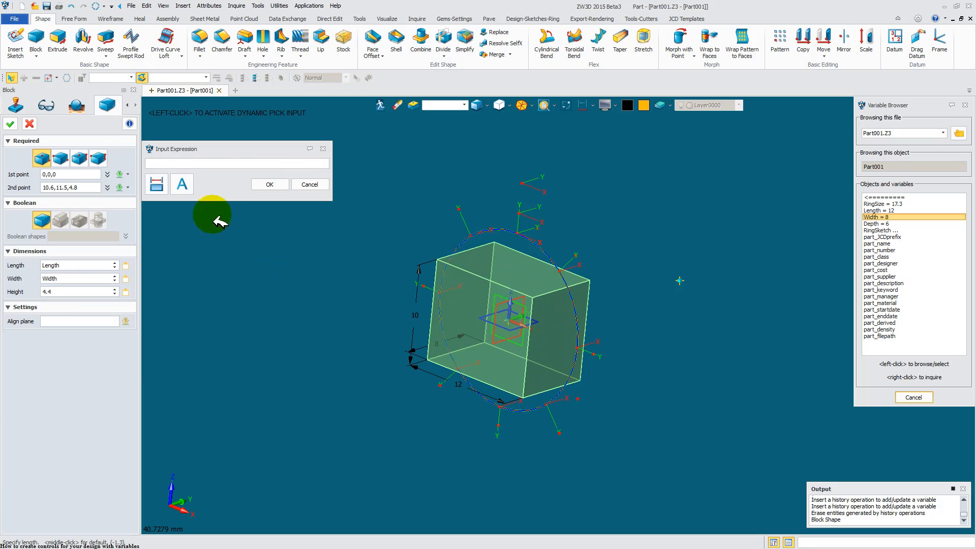
click(872, 225)
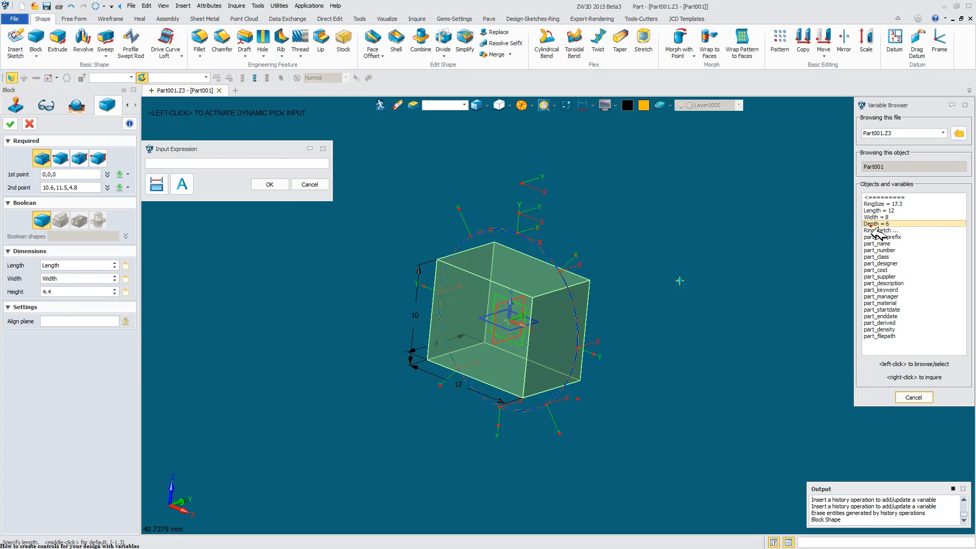
click(269, 184)
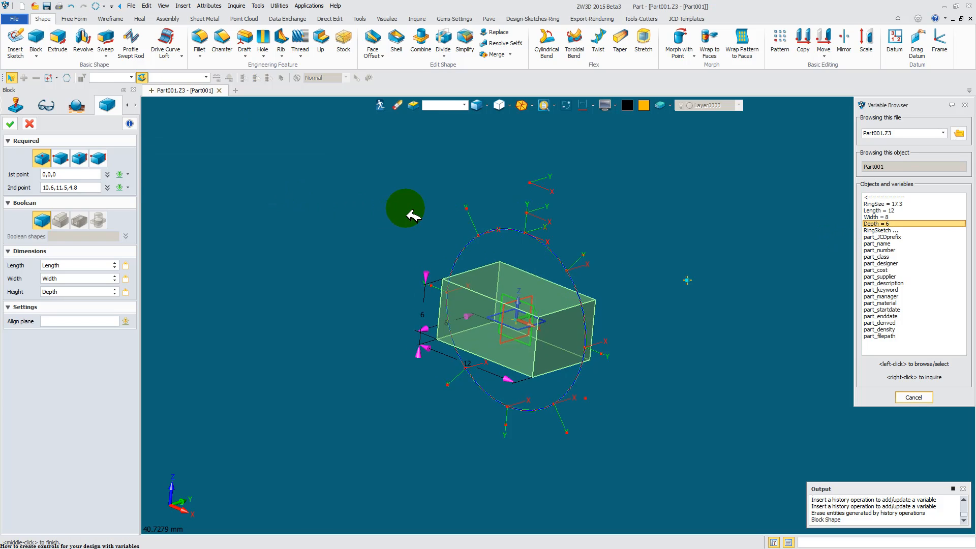
right_drag(377, 201, 372, 192)
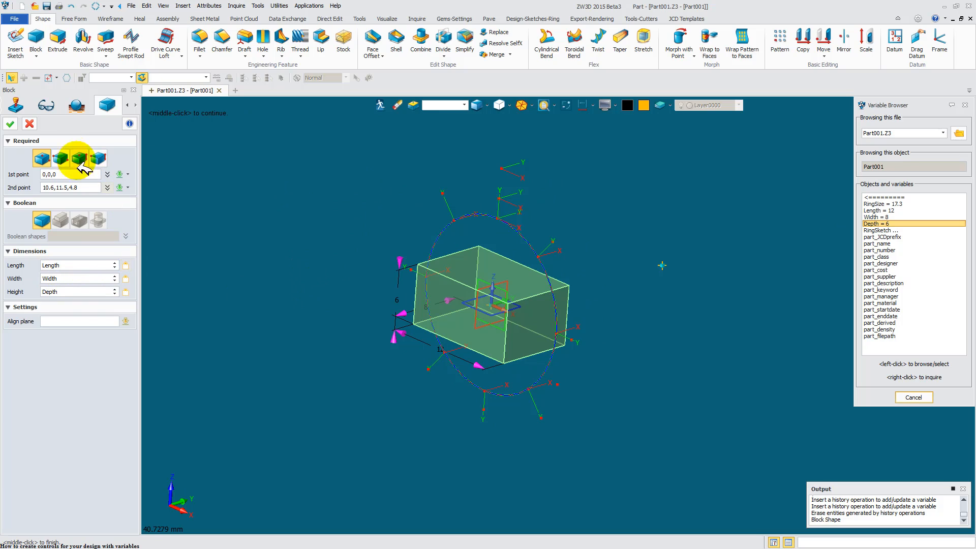
click(10, 124)
right_drag(248, 208, 208, 197)
click(34, 190)
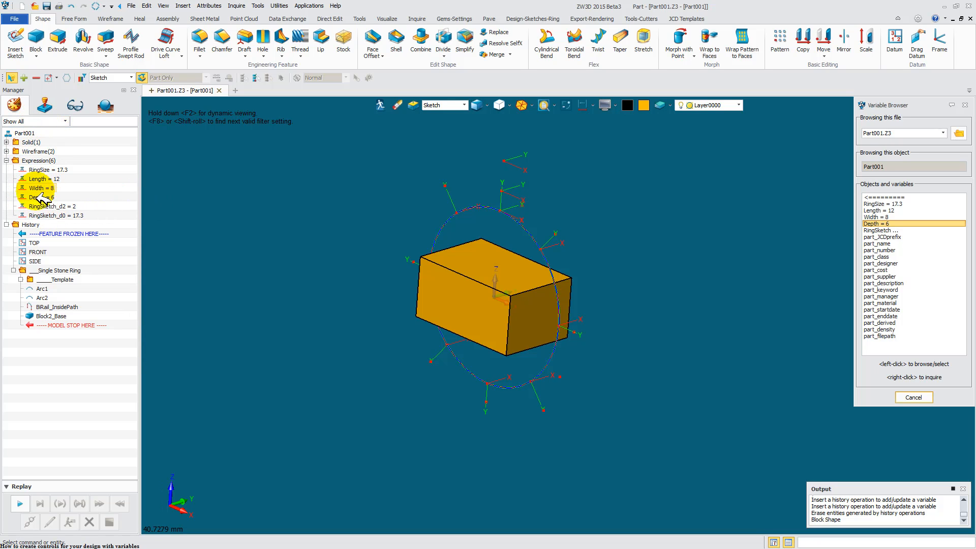
right_click(42, 180)
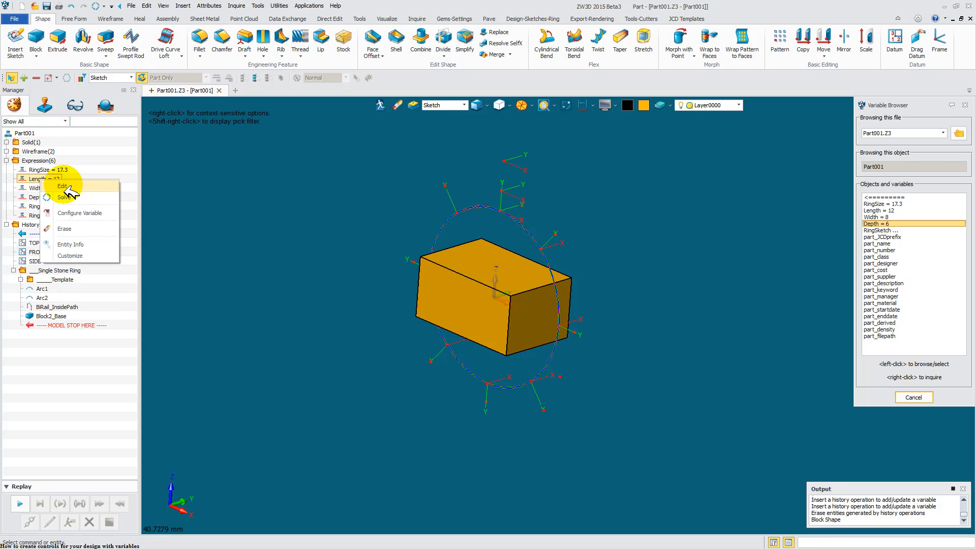
click(189, 202)
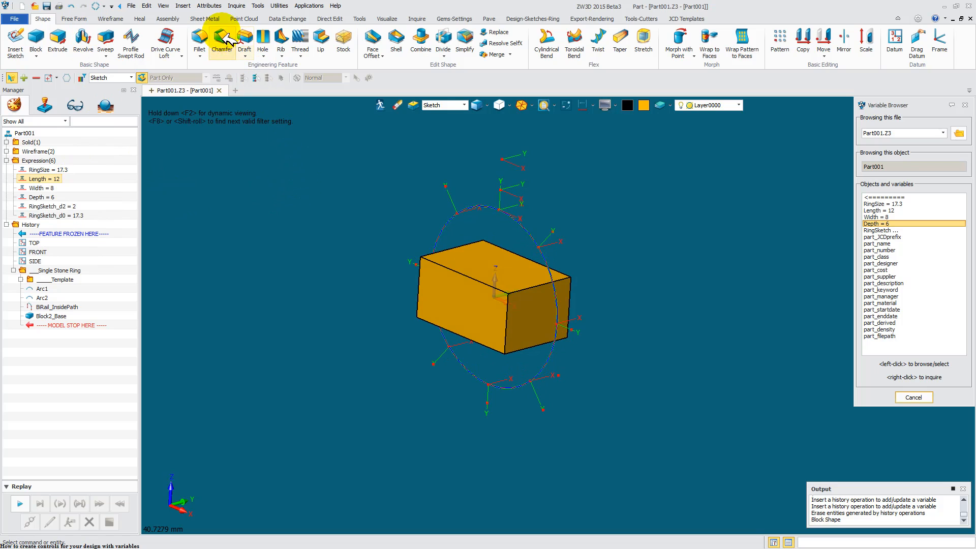
- Open the driving parameters in the part's attributes
click(208, 5)
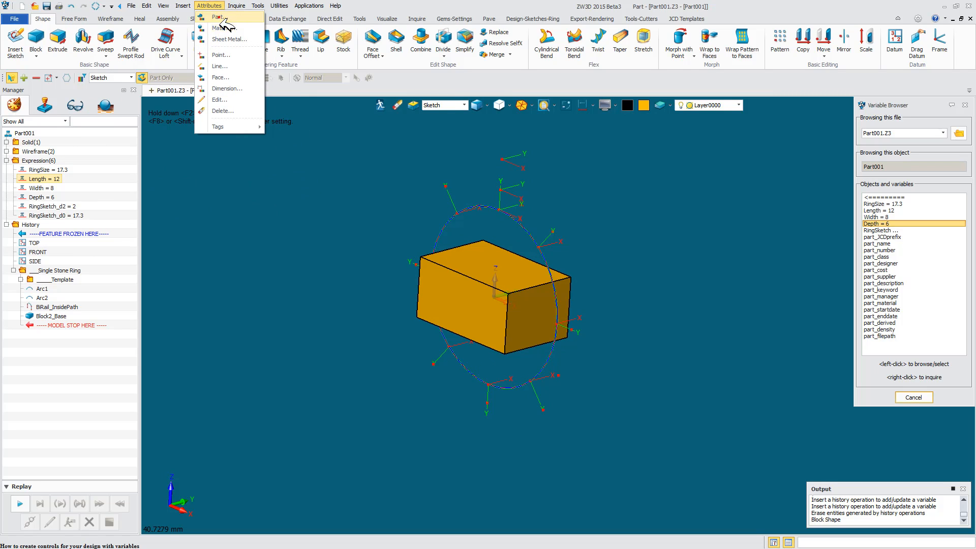
click(217, 17)
click(285, 121)
middle_drag(505, 173, 605, 177)
mouse_move(499, 191)
middle_down()
mouse_move(502, 203)
mouse_move(497, 191)
middle_up()
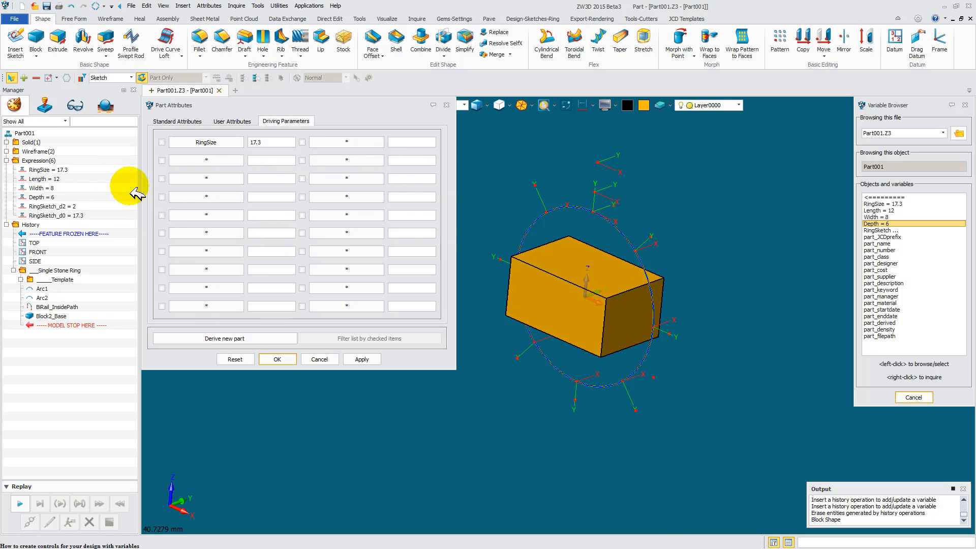
mouse_move(475, 179)
middle_down()
mouse_move(471, 188)
mouse_move(490, 199)
mouse_move(481, 191)
middle_up()
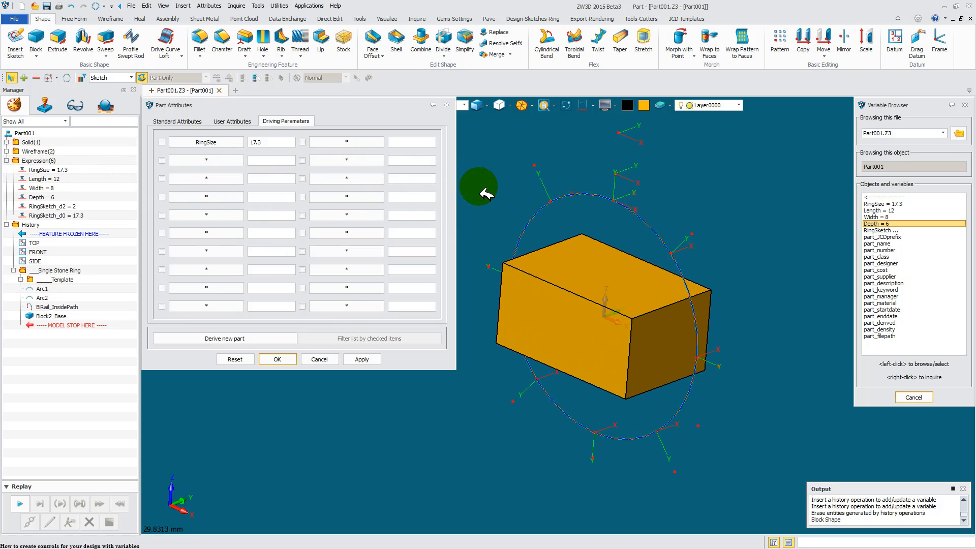
click(345, 144)
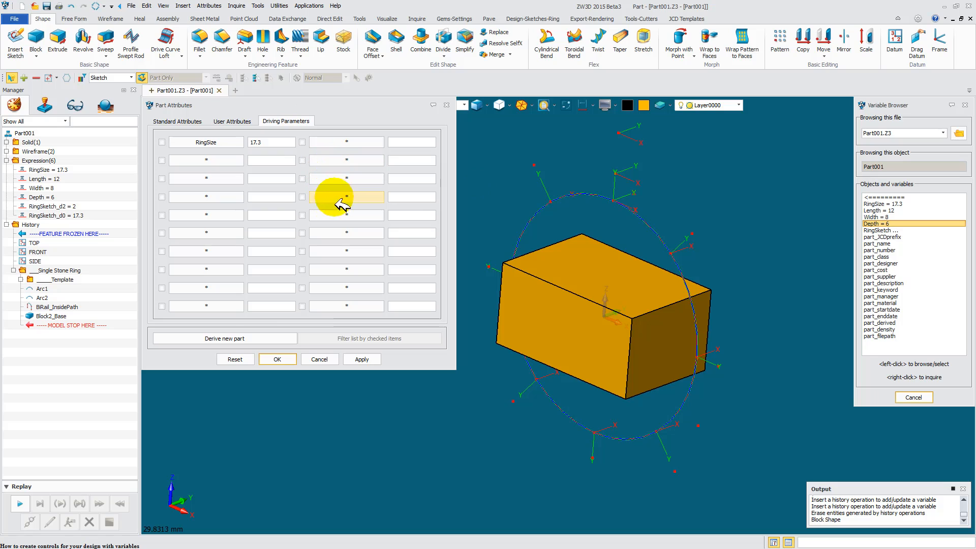
click(346, 145)
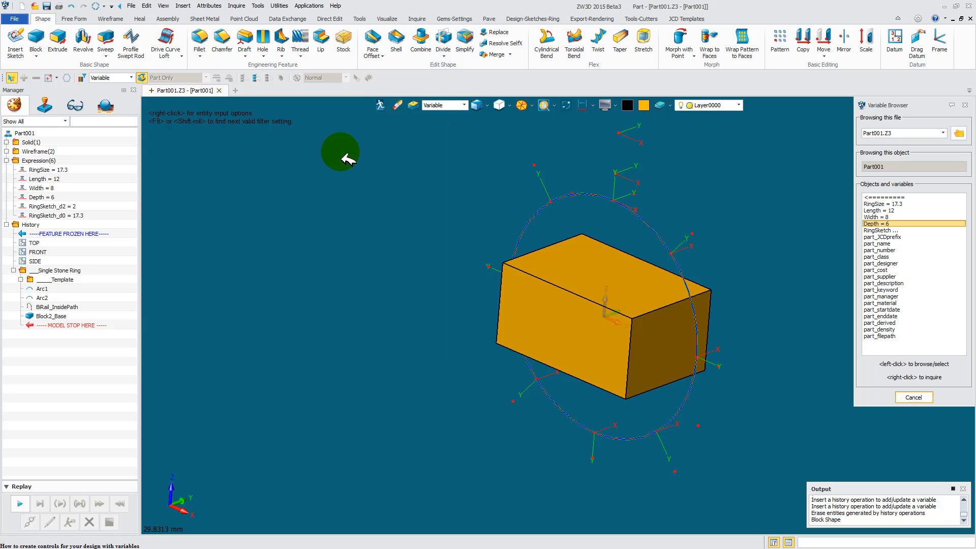
right_click(348, 159)
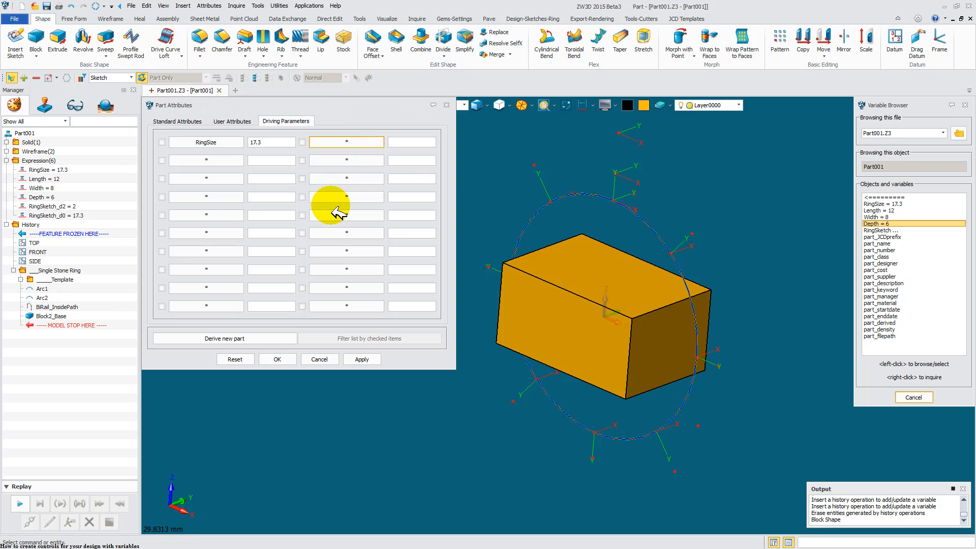
- Add the Length variable to the part's driving parameters, next to RingSize
click(348, 143)
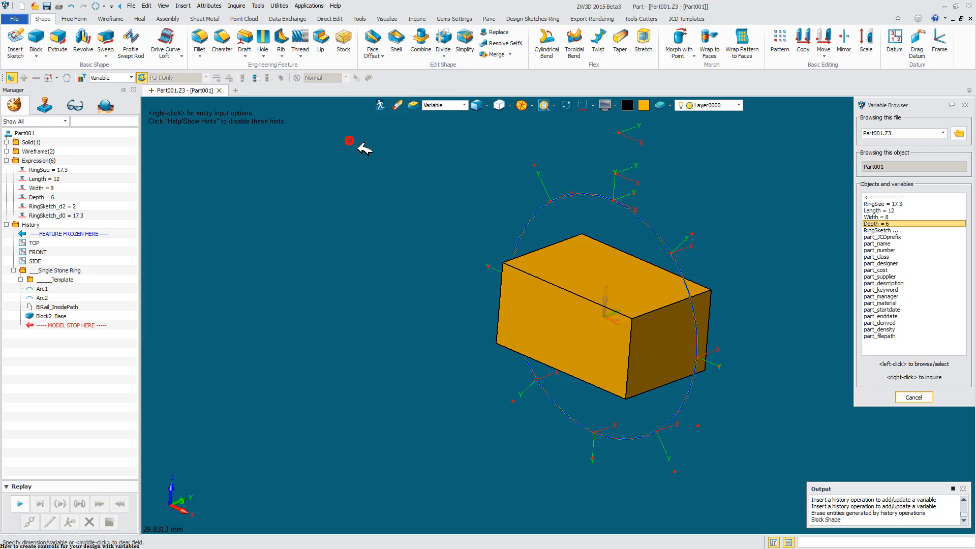
right_click(394, 148)
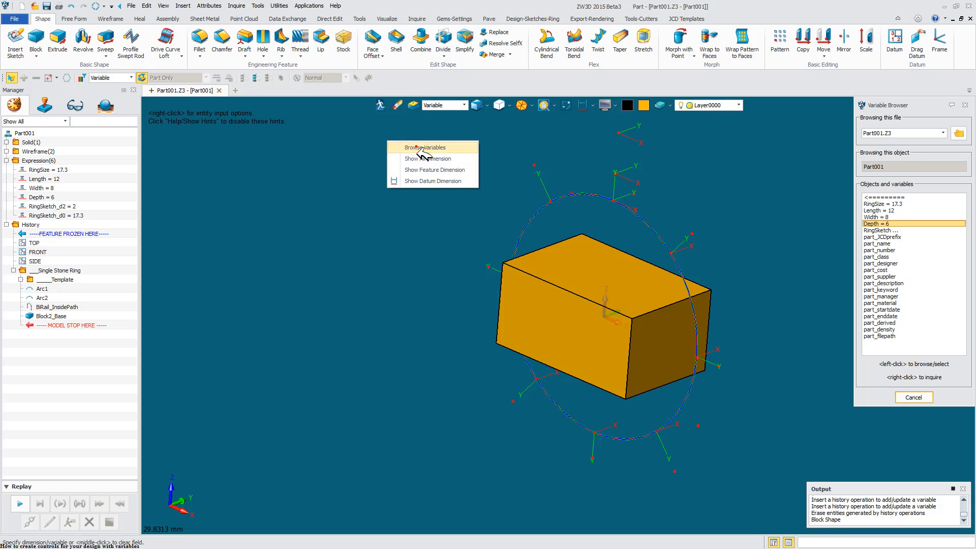
click(412, 152)
click(873, 211)
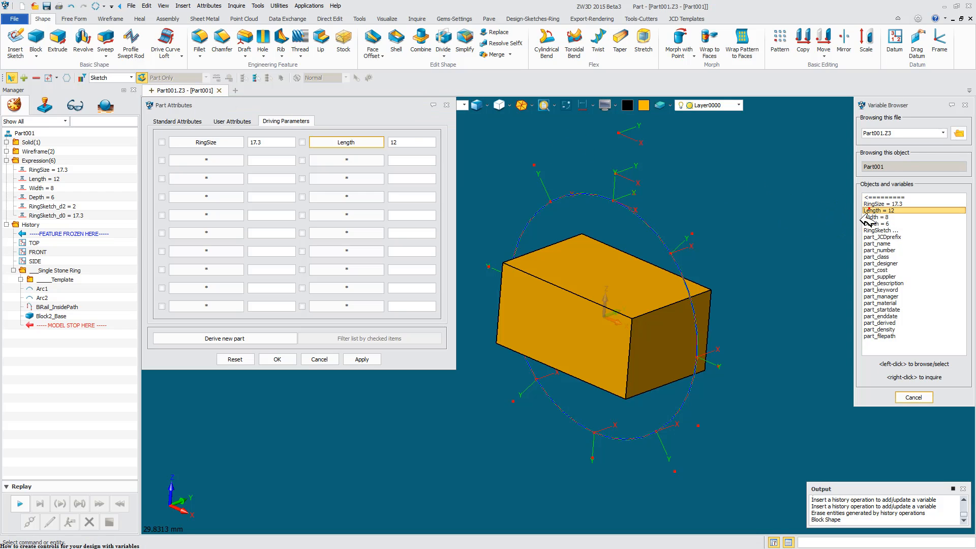
- Add the Width and Depth variables as driving parameters in the second row
click(216, 162)
click(875, 217)
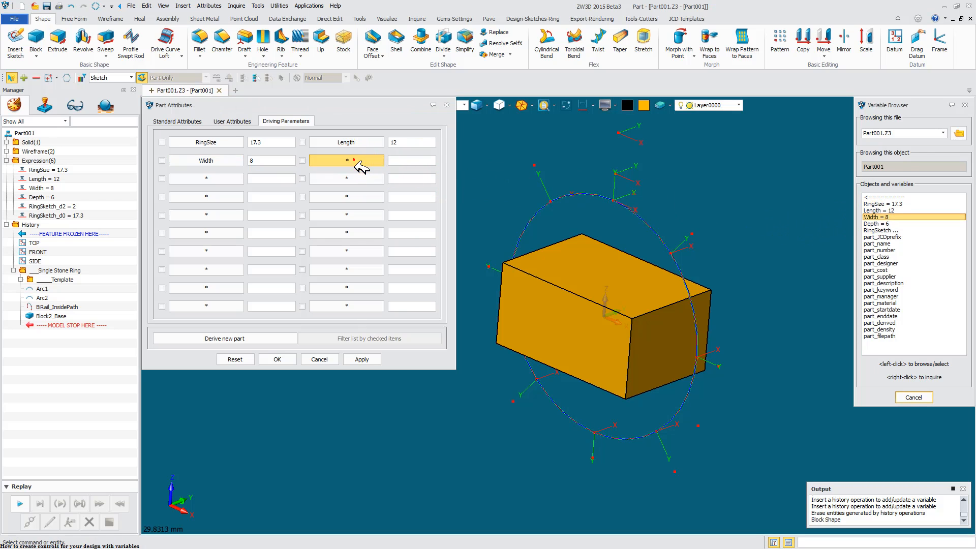
click(346, 160)
click(873, 224)
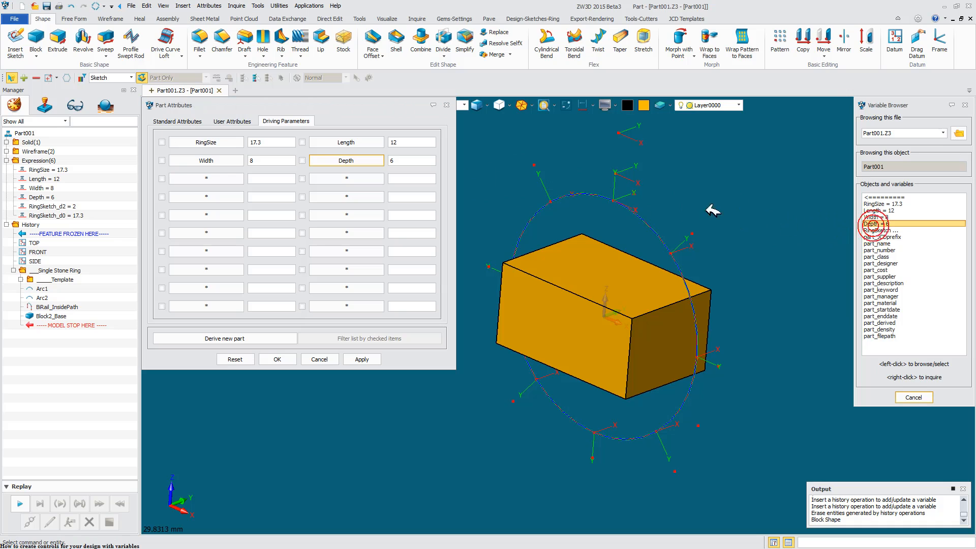
- Set the driving parameters Length to 20, Width to 12 and Depth to 3, and apply them to the block
mouse_move(549, 176)
right_down()
mouse_move(569, 174)
mouse_move(534, 172)
right_up()
double_click(404, 144)
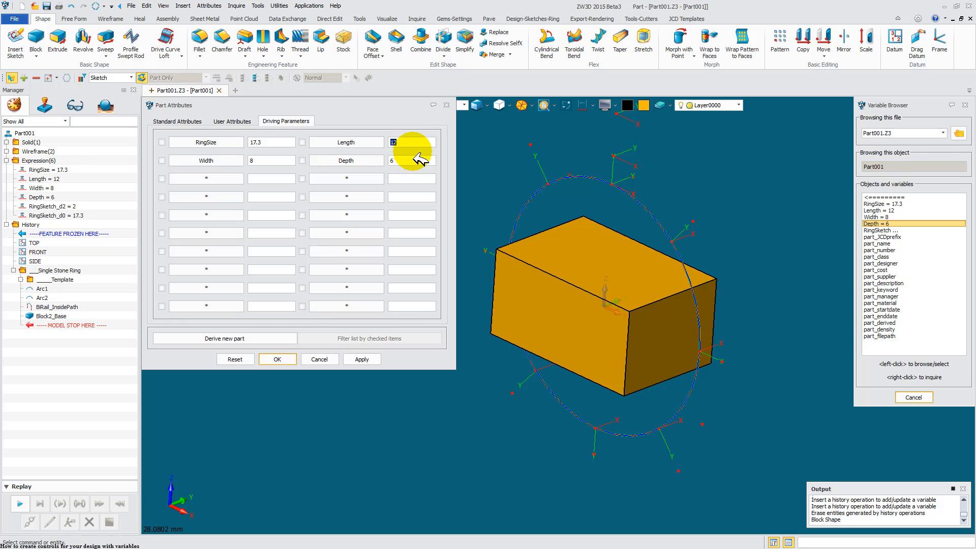
text(20)
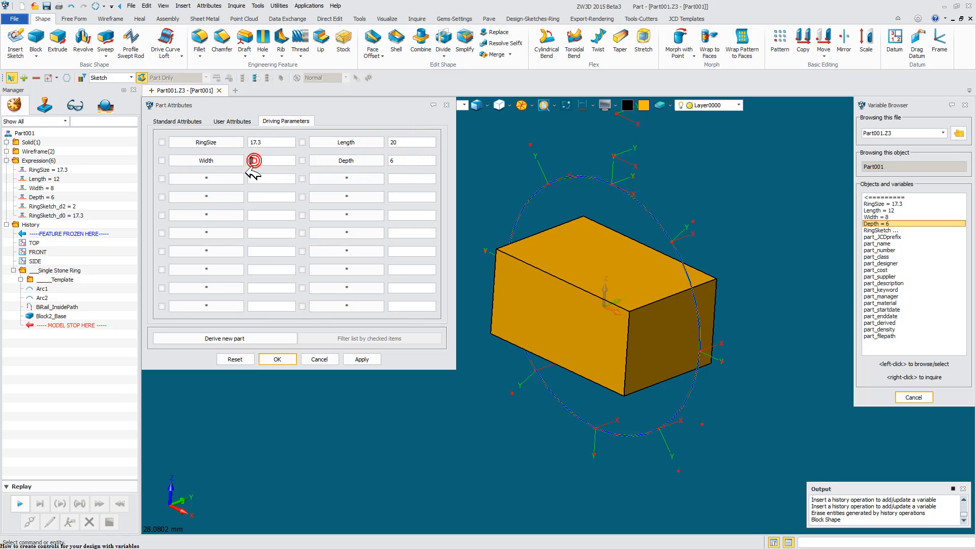
text(12)
click(364, 360)
right_drag(523, 197, 549, 178)
- Set the driving parameters Length to 10, Depth to 1 and Width to 8, apply them and close the part attributes
double_click(408, 142)
text(10)
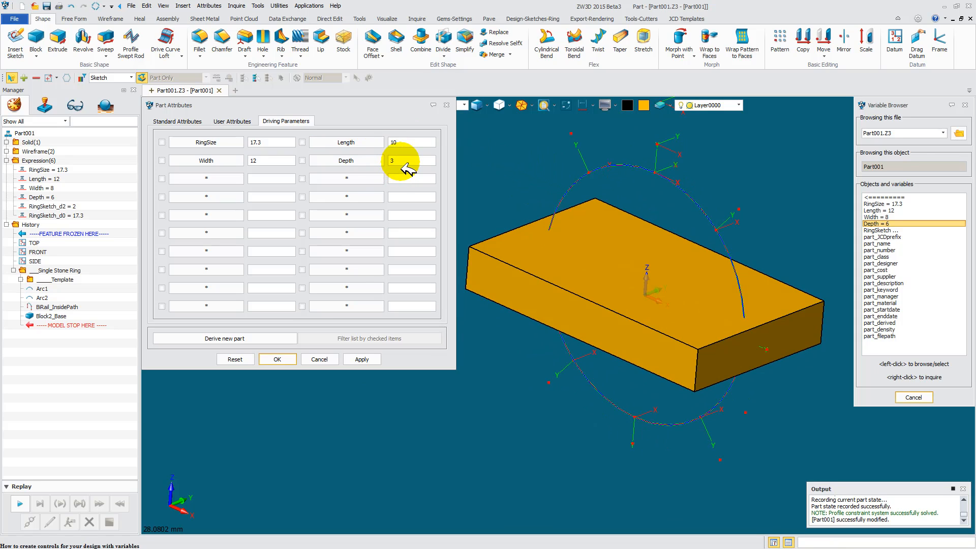
text(1)
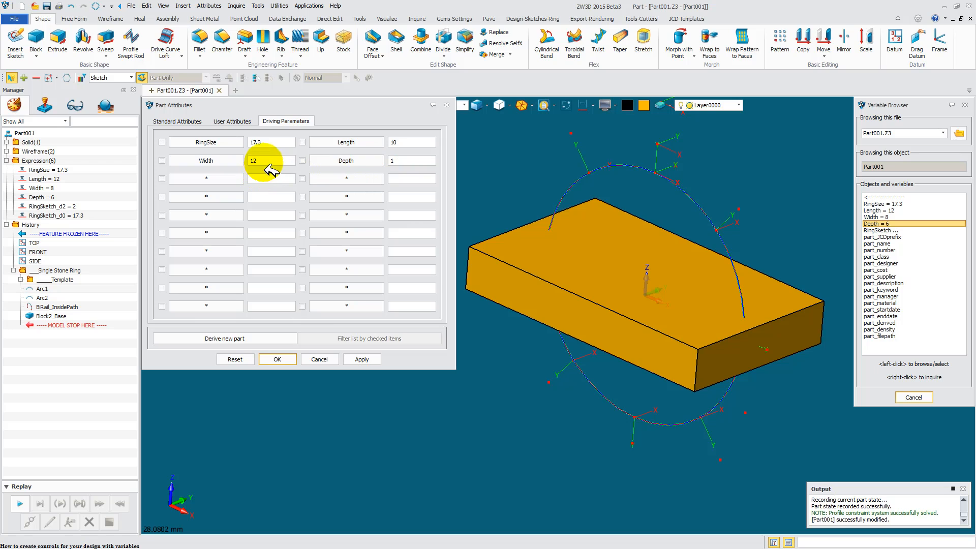
text(8)
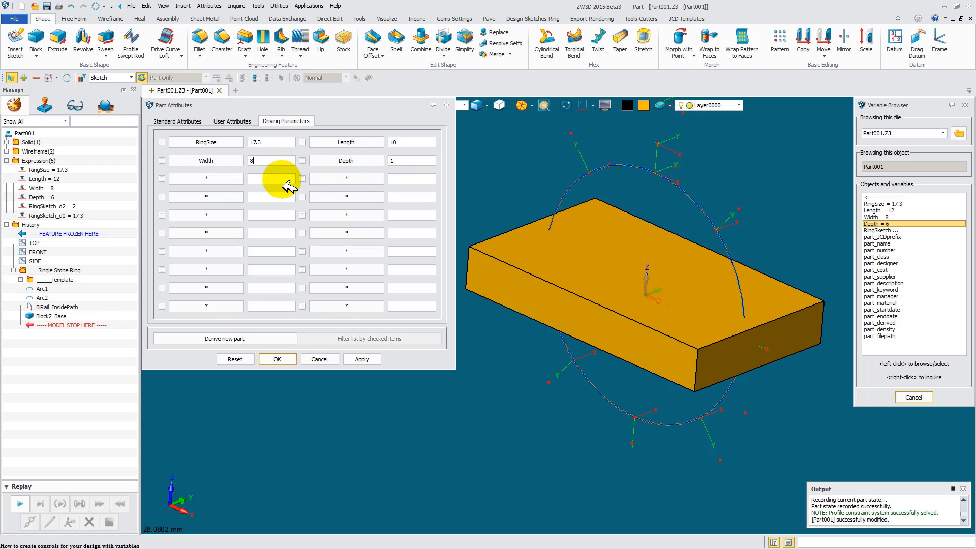
click(362, 359)
middle_drag(524, 210, 392, 216)
click(279, 360)
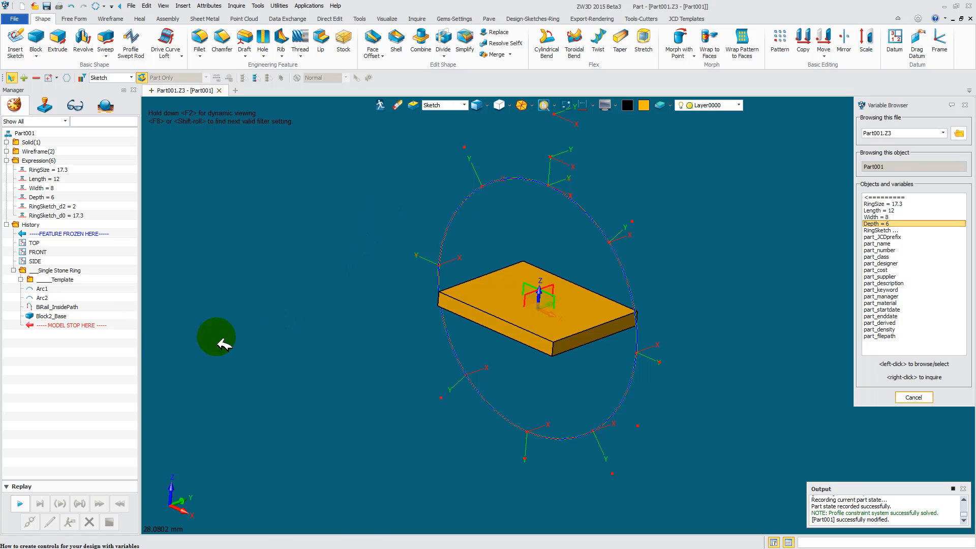
- Roll the history back to before Block2_Base and delete that block feature
drag(96, 318, 97, 311)
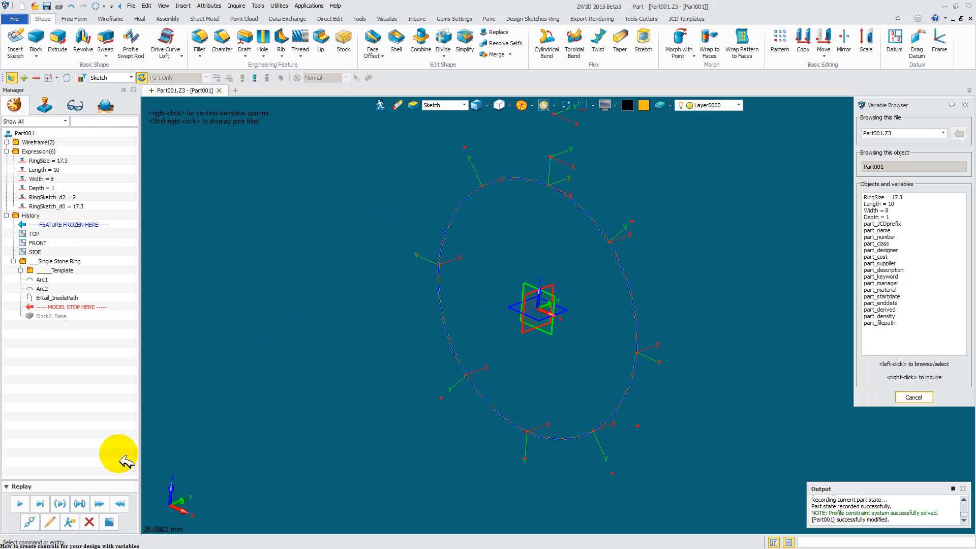
click(95, 517)
middle_drag(401, 162, 292, 191)
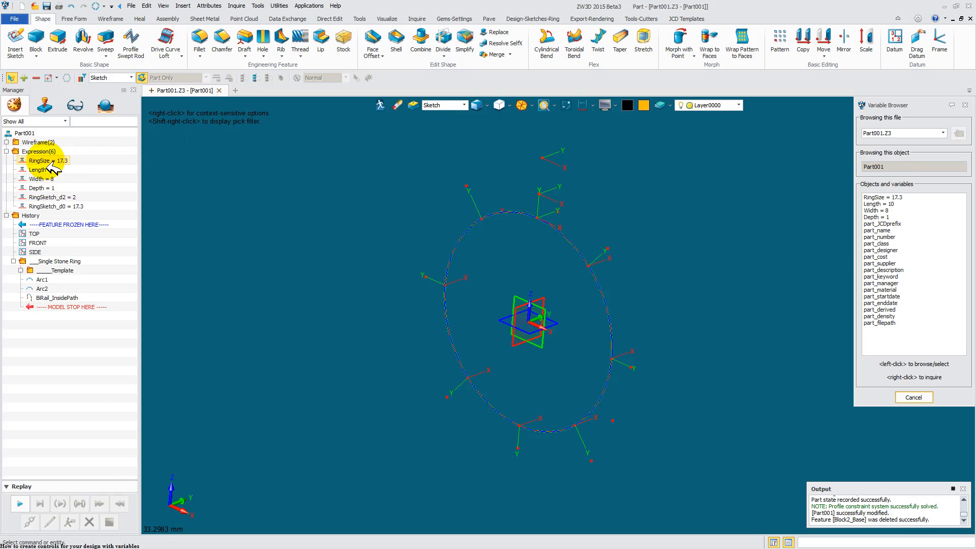
- Erase the Length, Width and Depth variables from the part's expressions
click(55, 198)
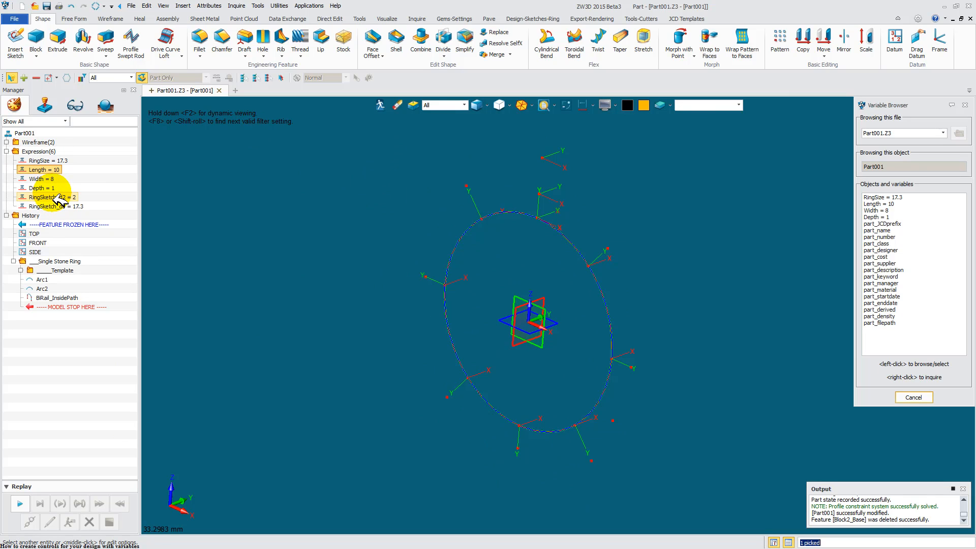
ctrl+click(40, 179)
right_click(51, 186)
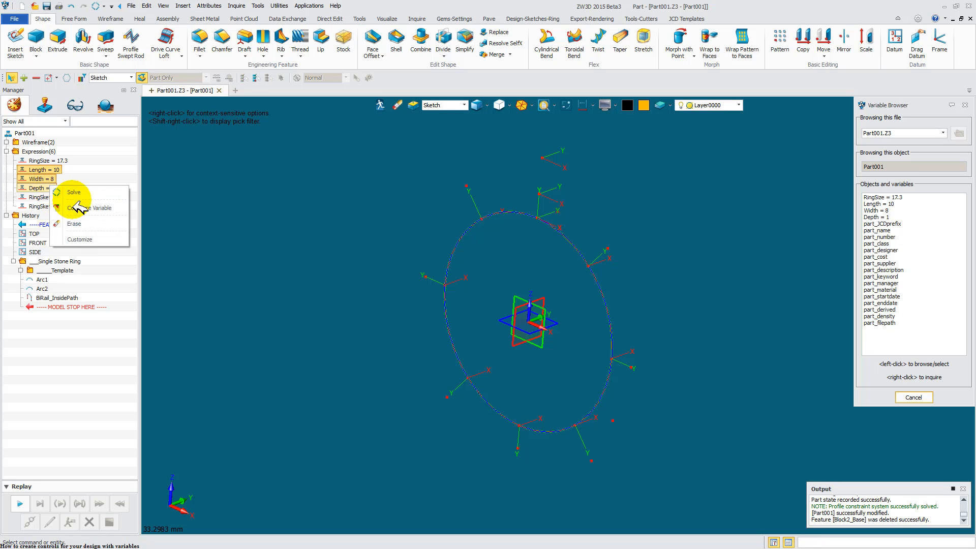
click(76, 224)
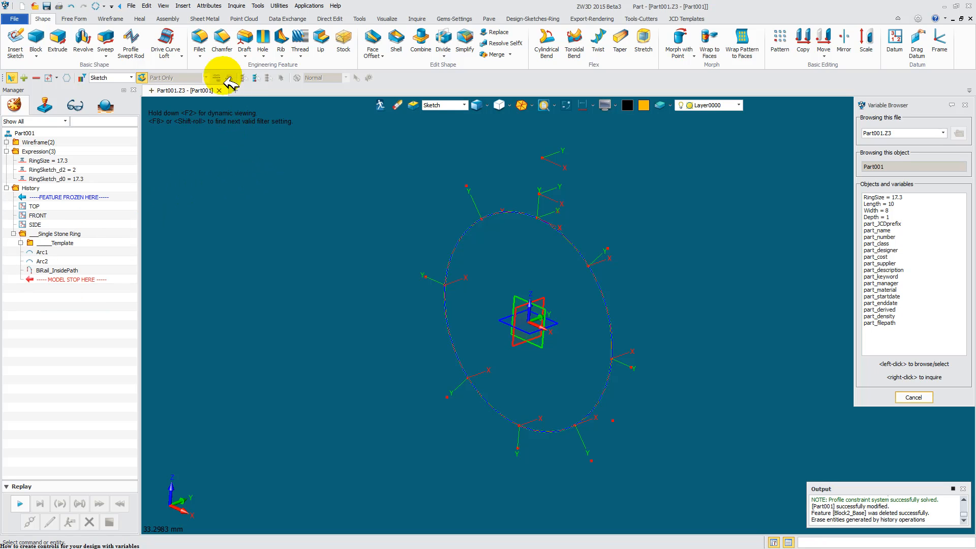
- Create a variable TopShank_Width with the expression 8
click(183, 6)
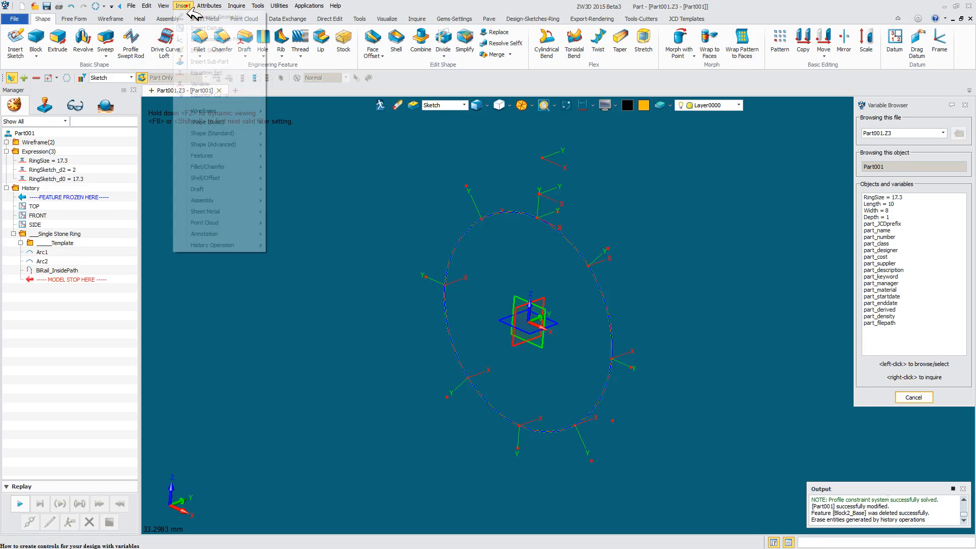
click(201, 85)
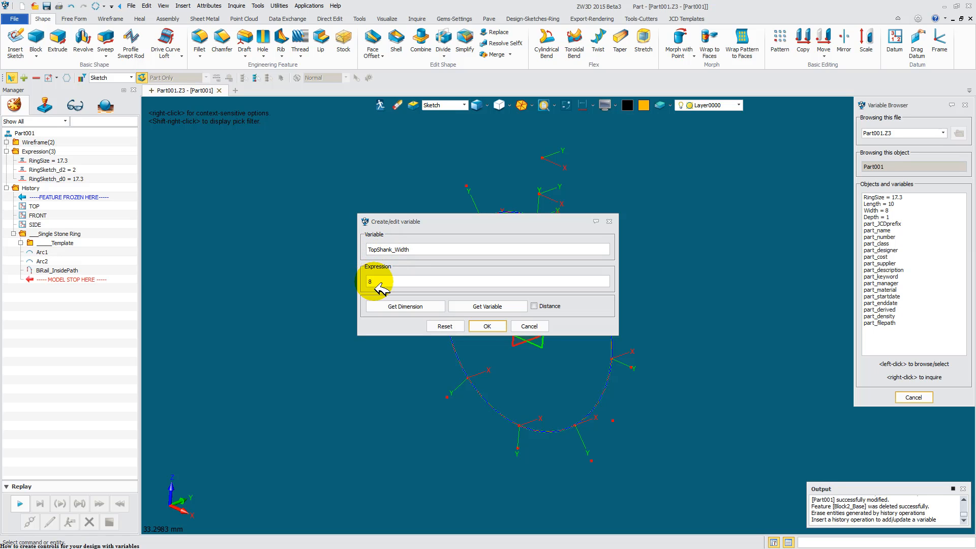
click(487, 326)
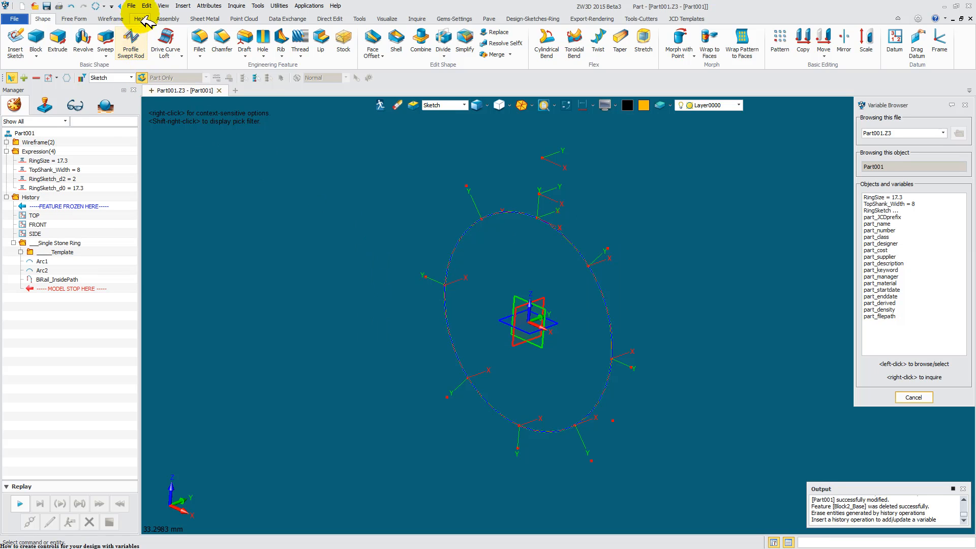
- Create a variable TopShank_Height with the expression 2.5, copying its name for reuse
click(183, 6)
click(203, 84)
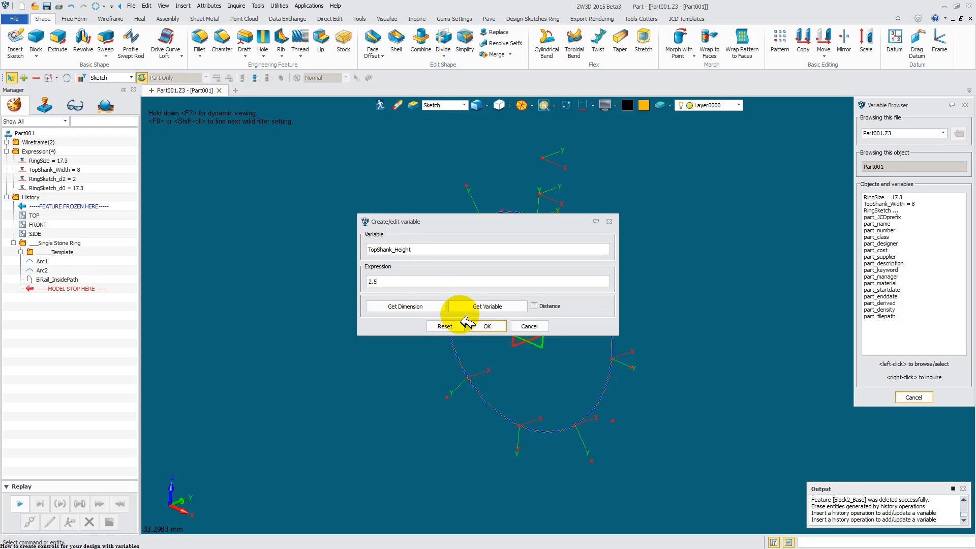
click(416, 249)
right_click(384, 256)
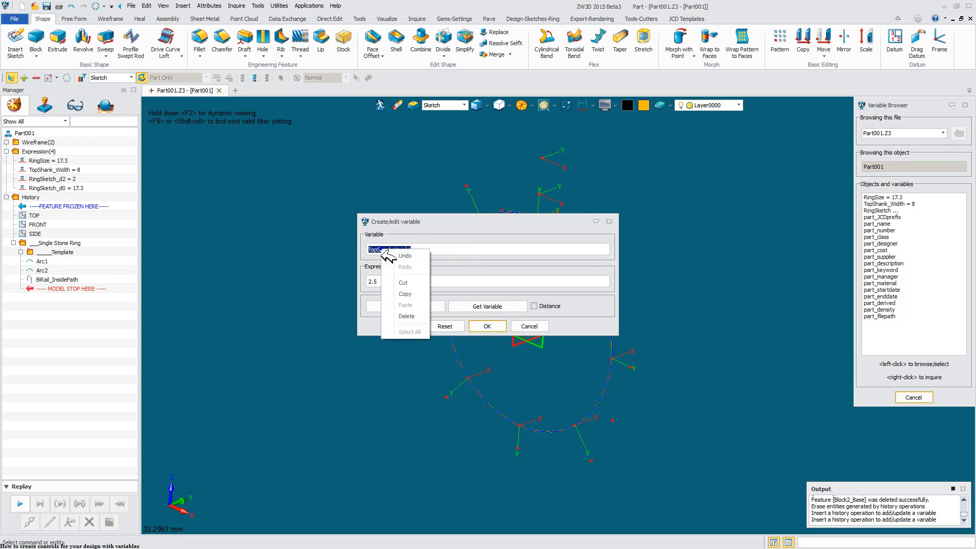
click(404, 294)
click(487, 326)
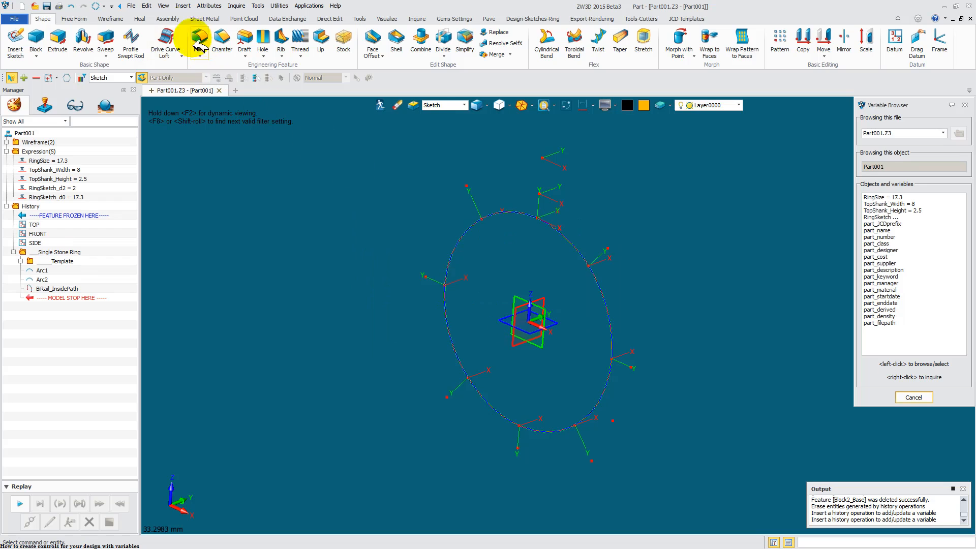
- Create a variable BottomShank_Height with the expression 1.75, adapting the copied name and copying the new one
click(183, 6)
click(202, 85)
right_click(390, 249)
click(415, 305)
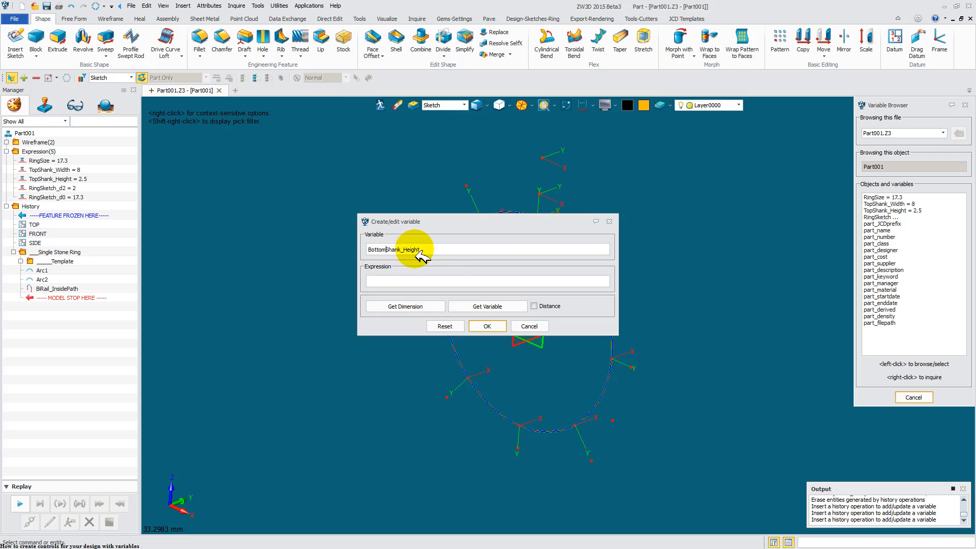
drag(408, 252, 366, 249)
right_click(386, 251)
click(406, 293)
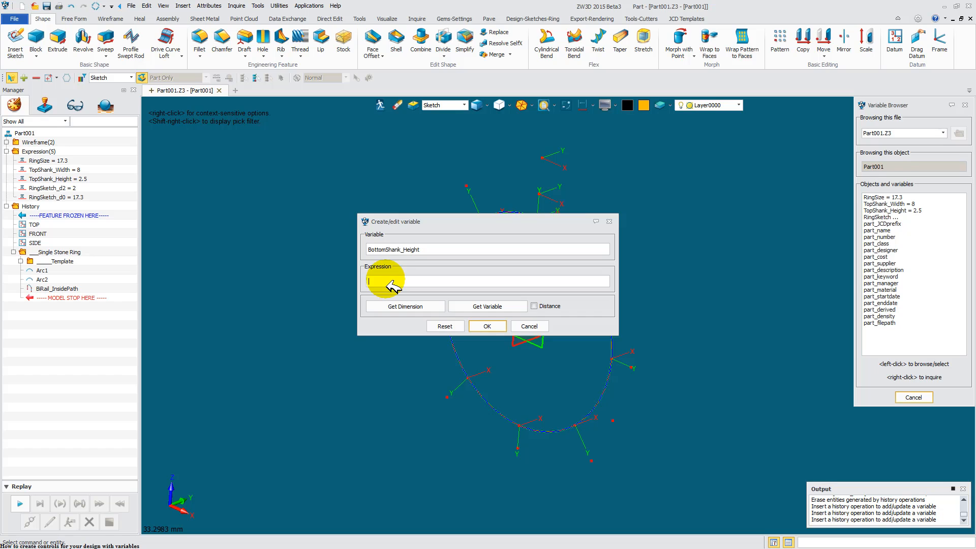
click(486, 326)
- Create a variable BottomShank_Width with the expression 3, adapting the copied variable name
click(195, 11)
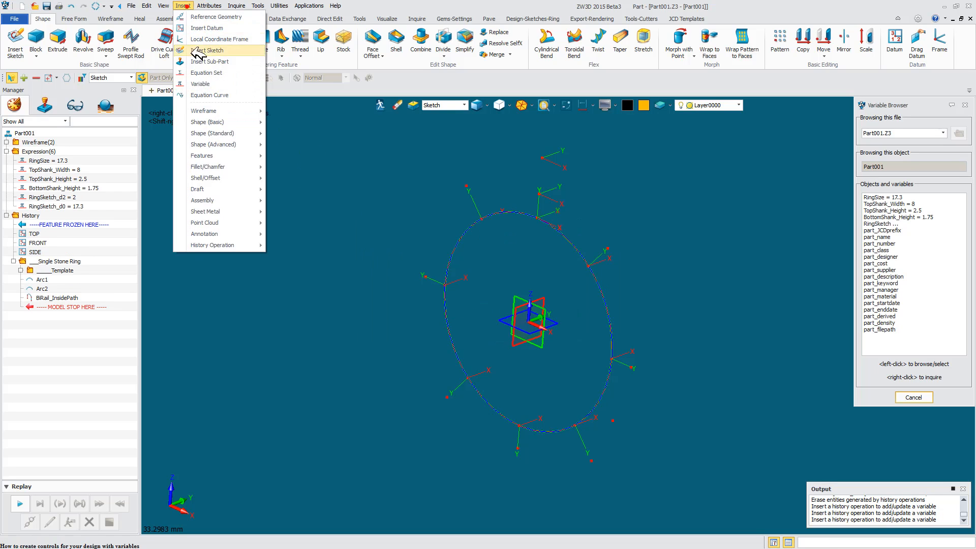
click(200, 83)
right_click(393, 252)
click(409, 305)
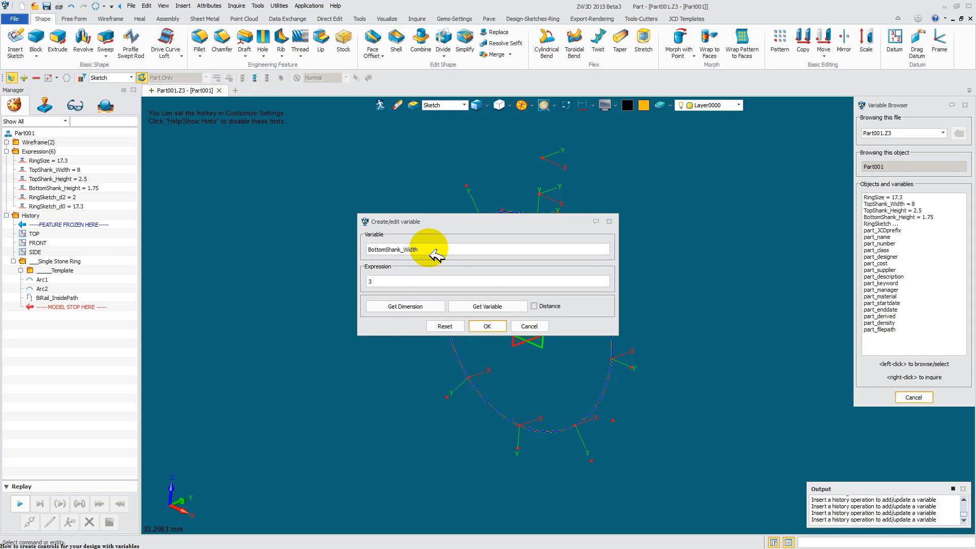
click(483, 326)
right_drag(391, 244, 337, 234)
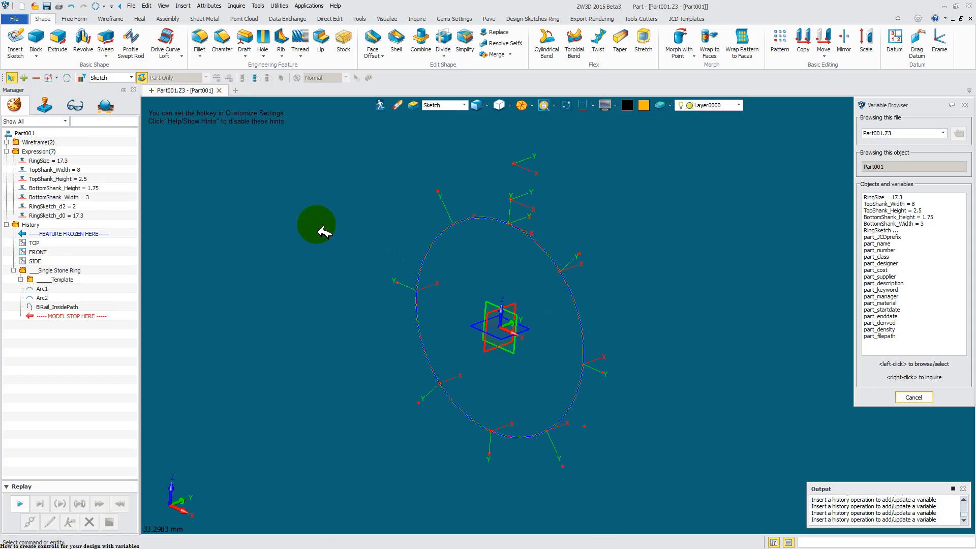
middle_drag(376, 230, 320, 242)
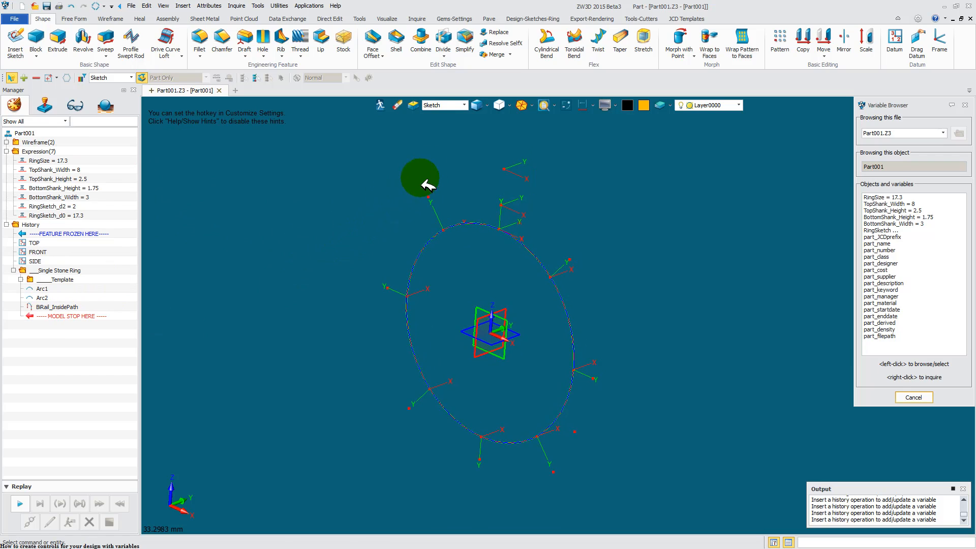
- Insert half-round ring shank sketches at the datums at the top and bottom of the ring path
click(532, 21)
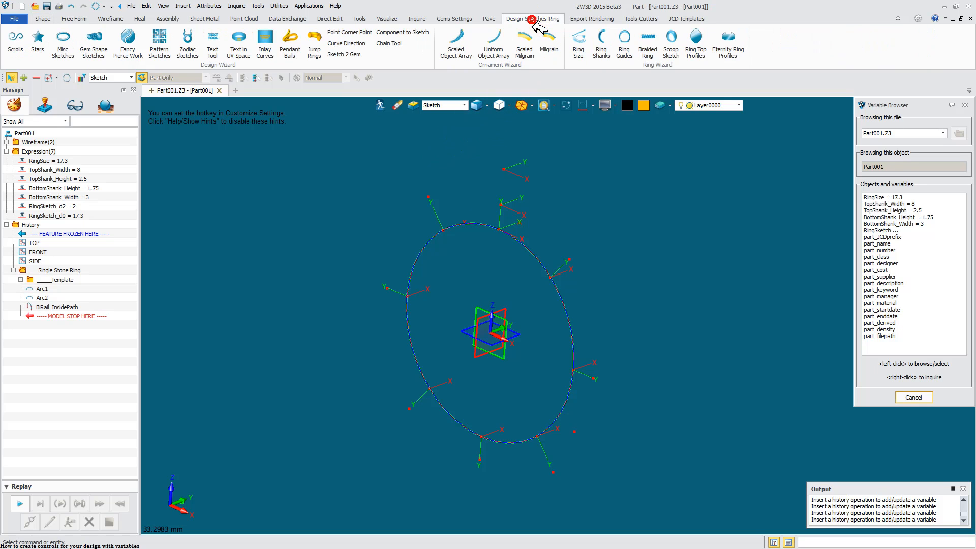
click(602, 40)
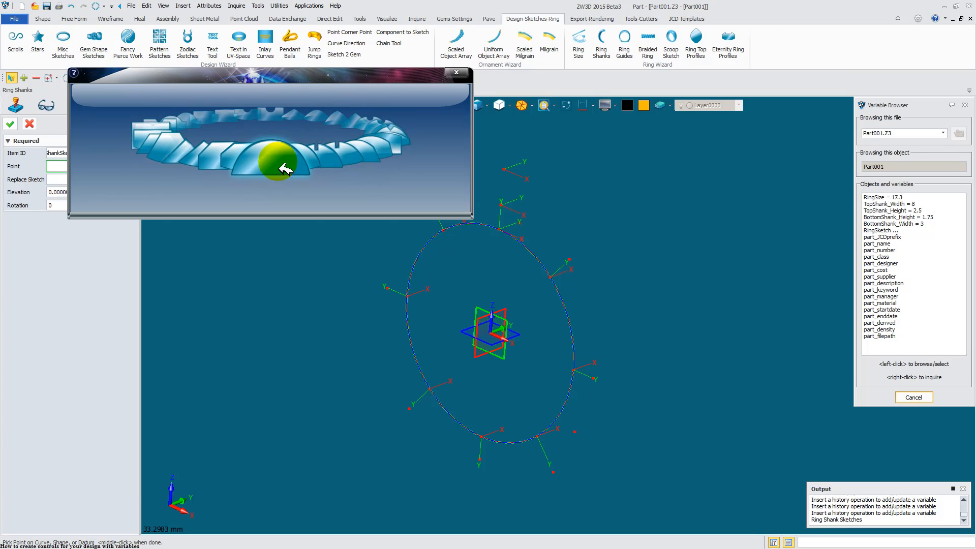
click(503, 214)
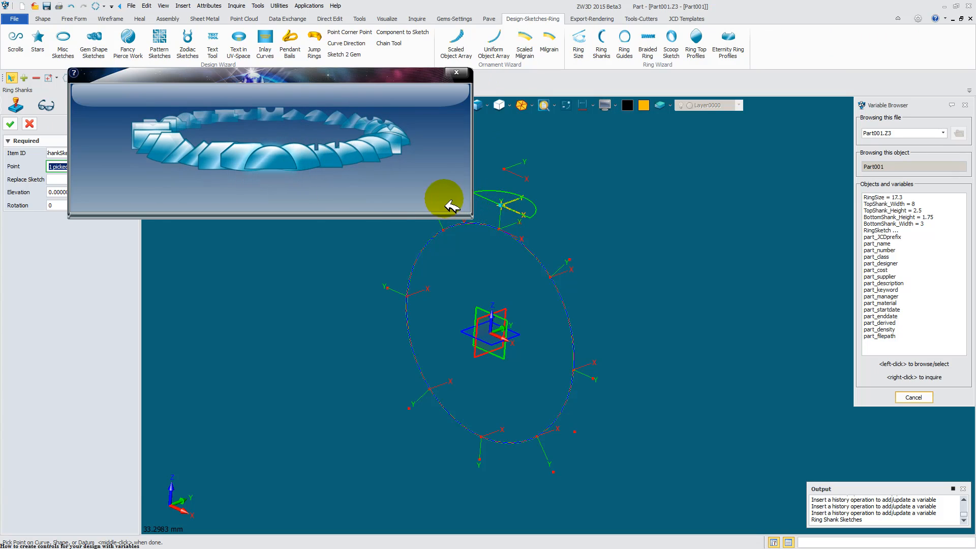
right_click(272, 288)
click(303, 307)
click(477, 359)
click(502, 432)
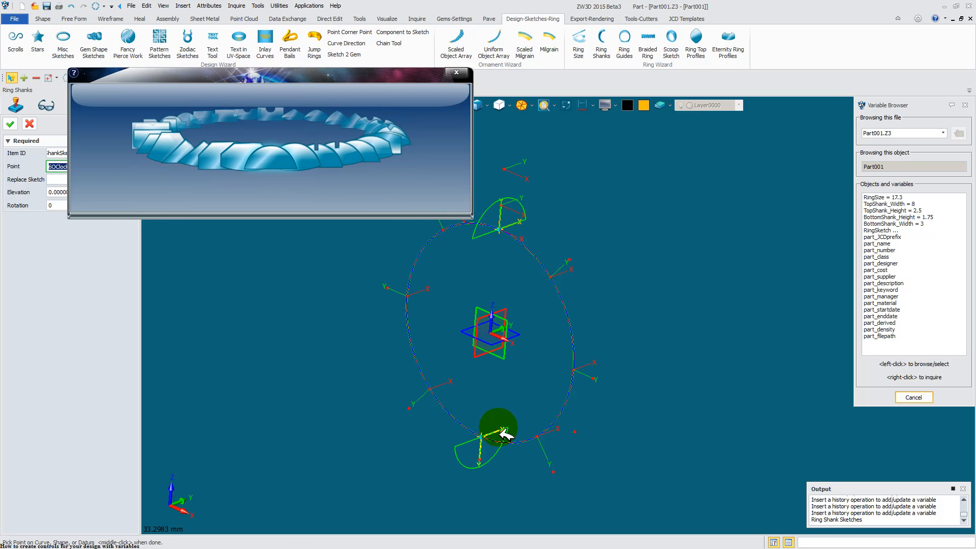
click(10, 124)
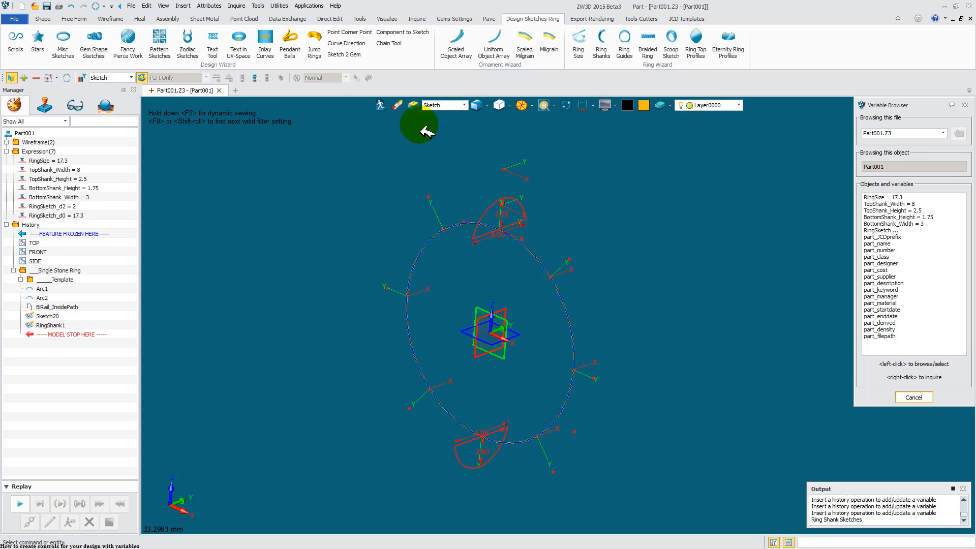
- Open the half-round shank profile sketch at the top of the ring path for editing
right_click(487, 218)
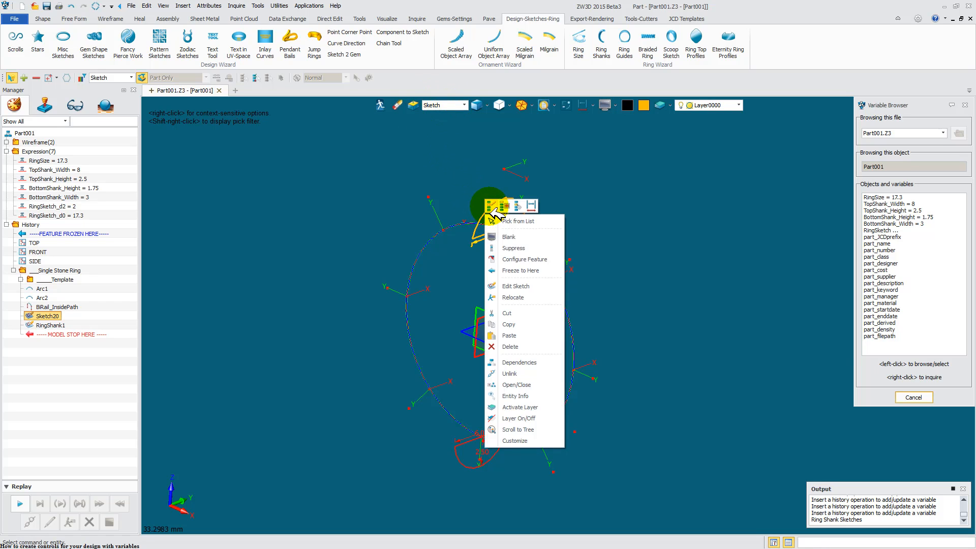
click(512, 285)
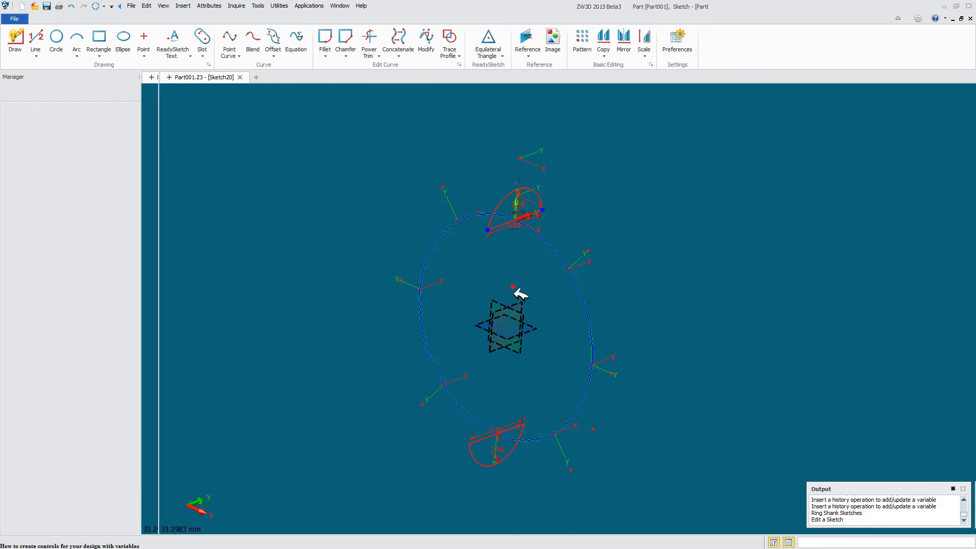
scroll(457, 359, up, 3)
middle_drag(475, 317, 346, 334)
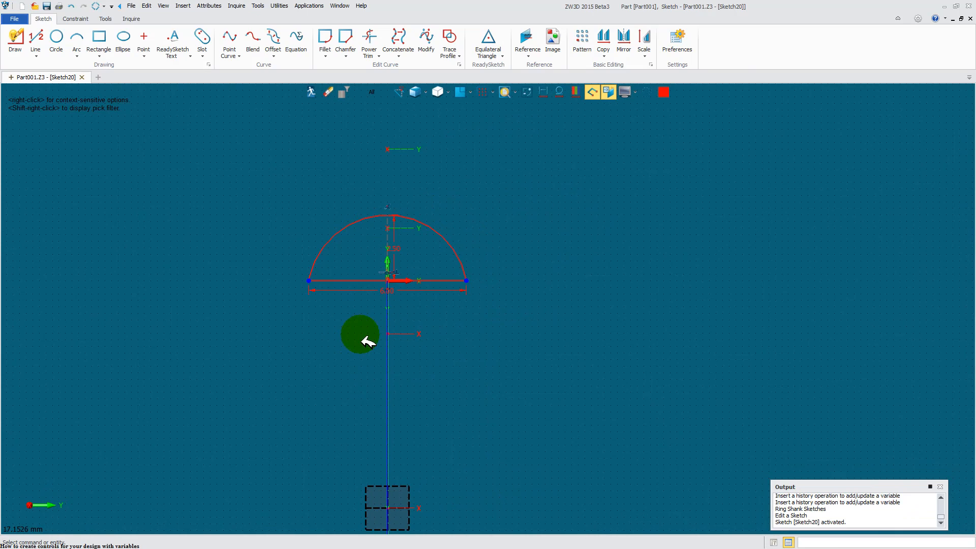
- Link the top profile's width dimension to the Part001 variable TopShank_Width
right_click(363, 296)
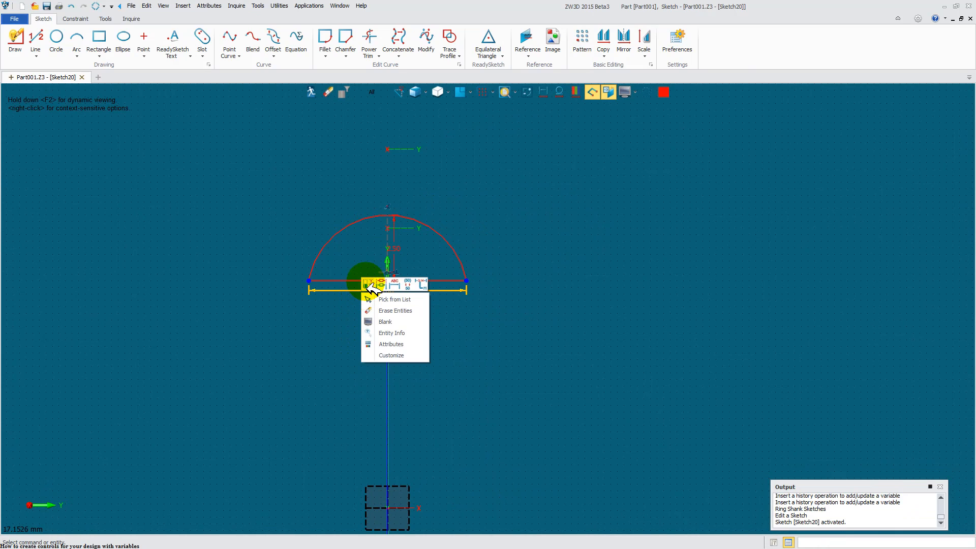
click(368, 285)
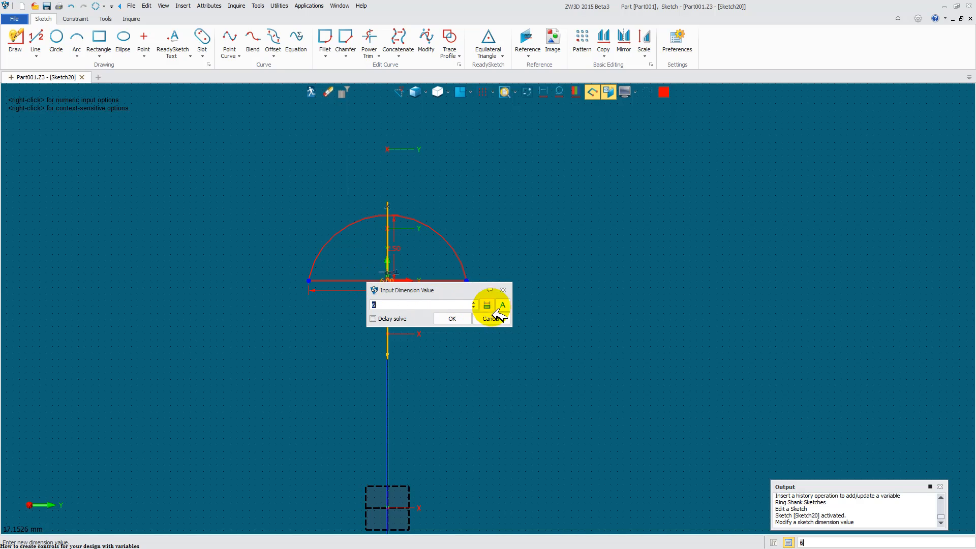
drag(464, 290, 474, 169)
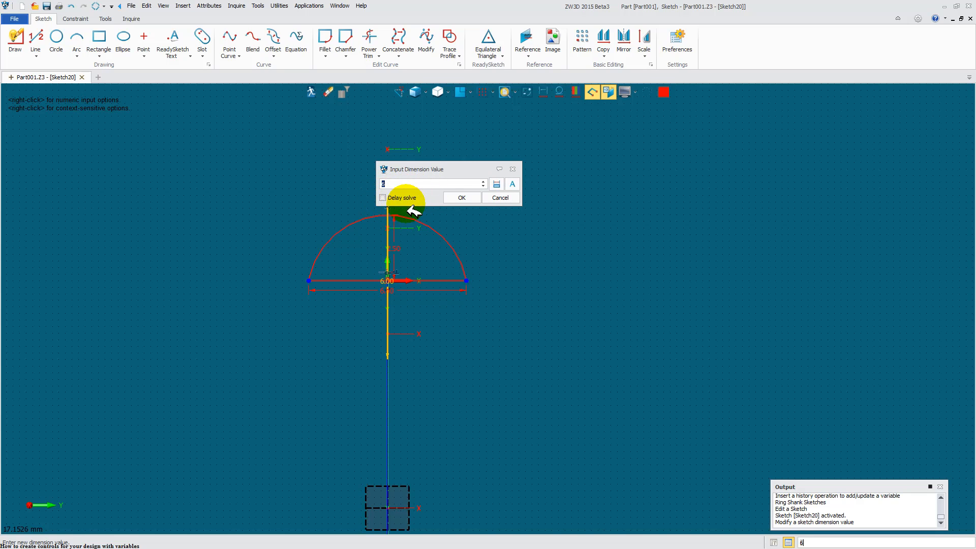
click(512, 184)
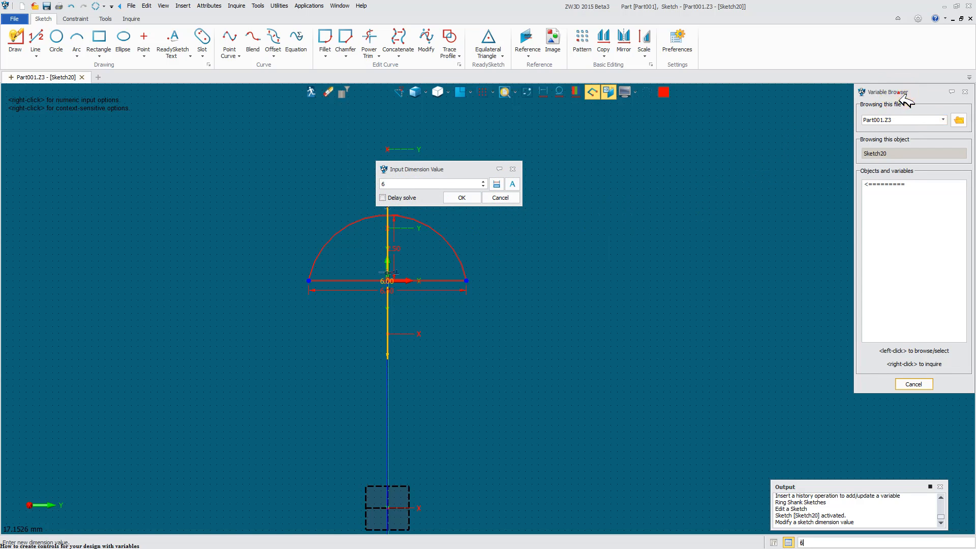
drag(897, 92, 732, 140)
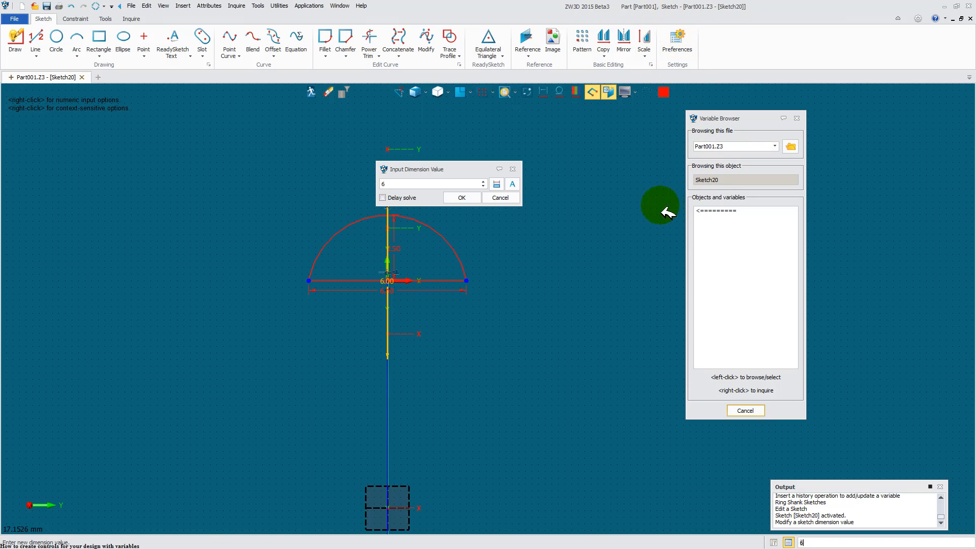
click(716, 211)
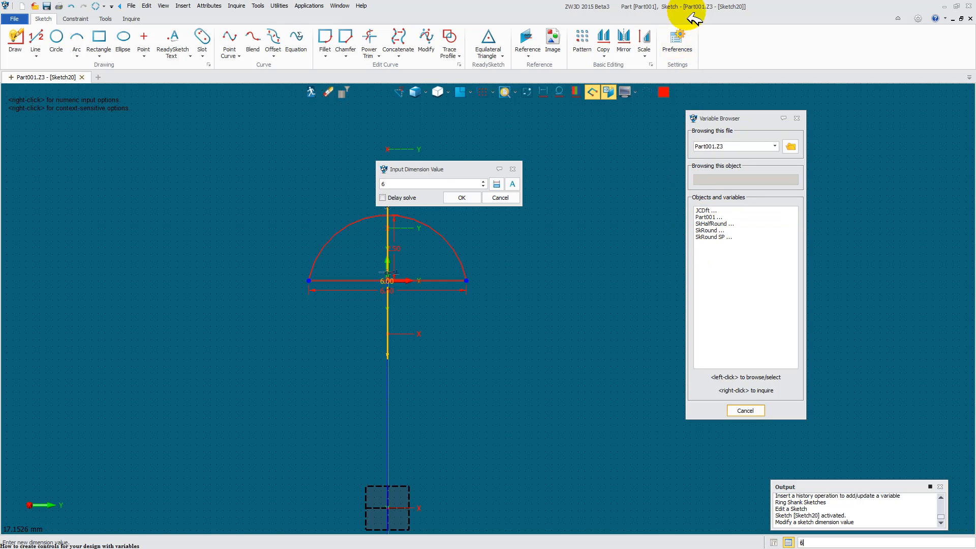
click(704, 217)
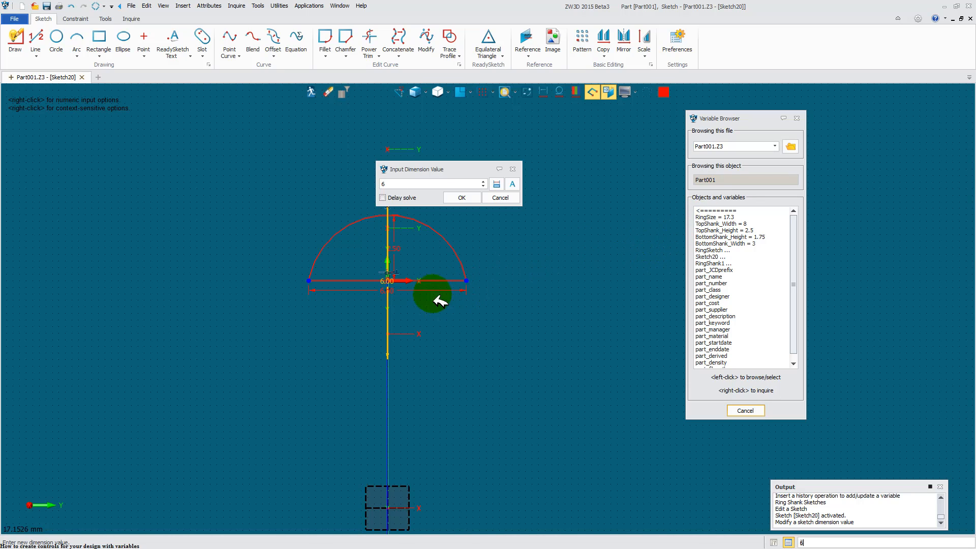
click(706, 225)
click(461, 198)
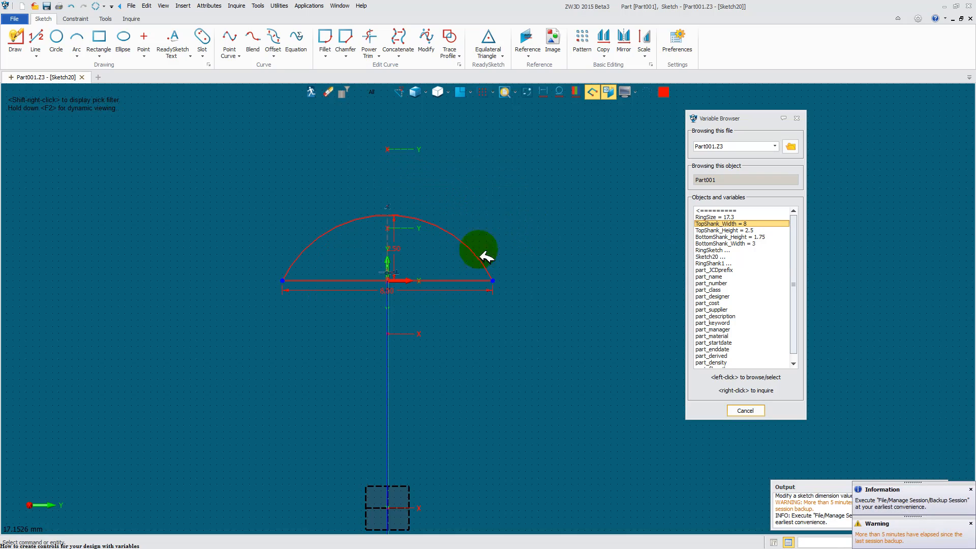
- Link the top profile's height dimension to the variable TopShank_Height and exit the sketch
right_click(398, 255)
click(409, 244)
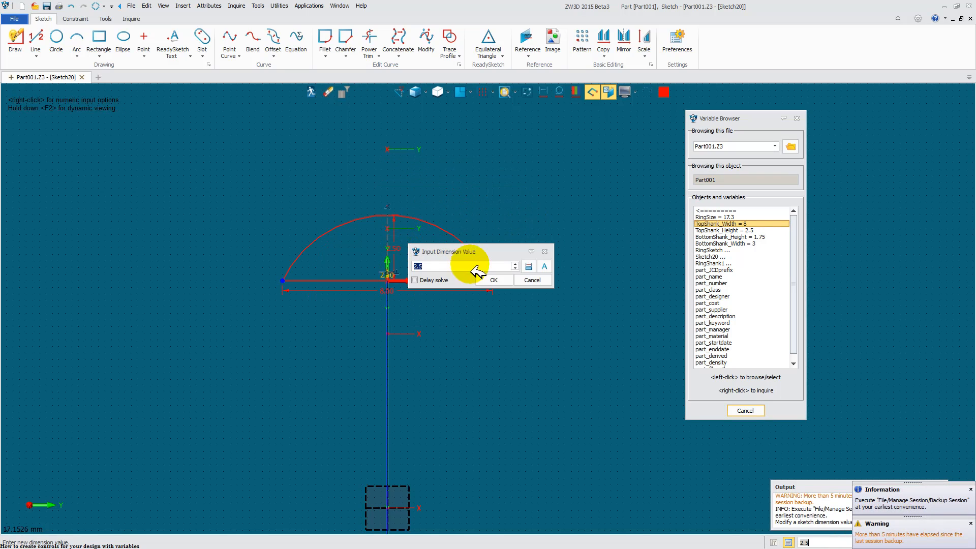
click(716, 230)
click(507, 282)
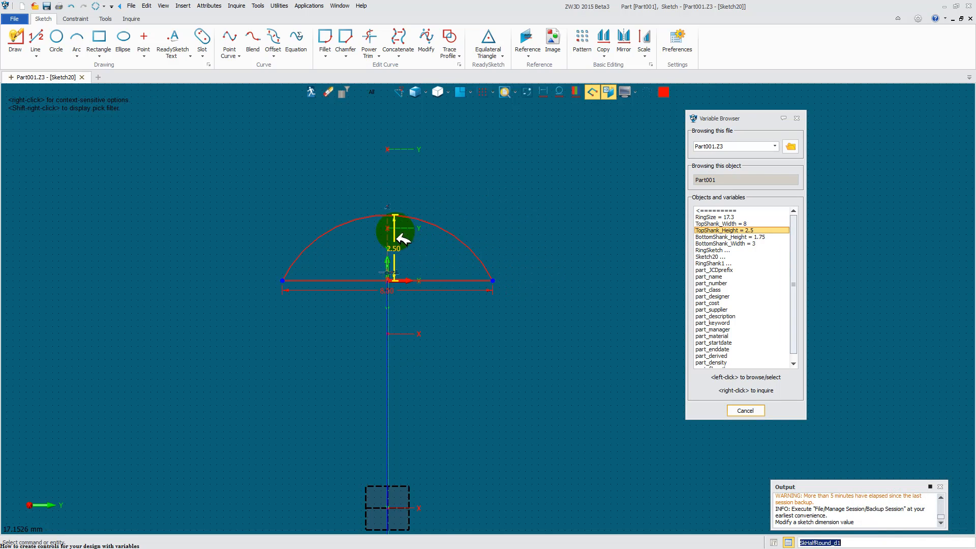
right_click(573, 203)
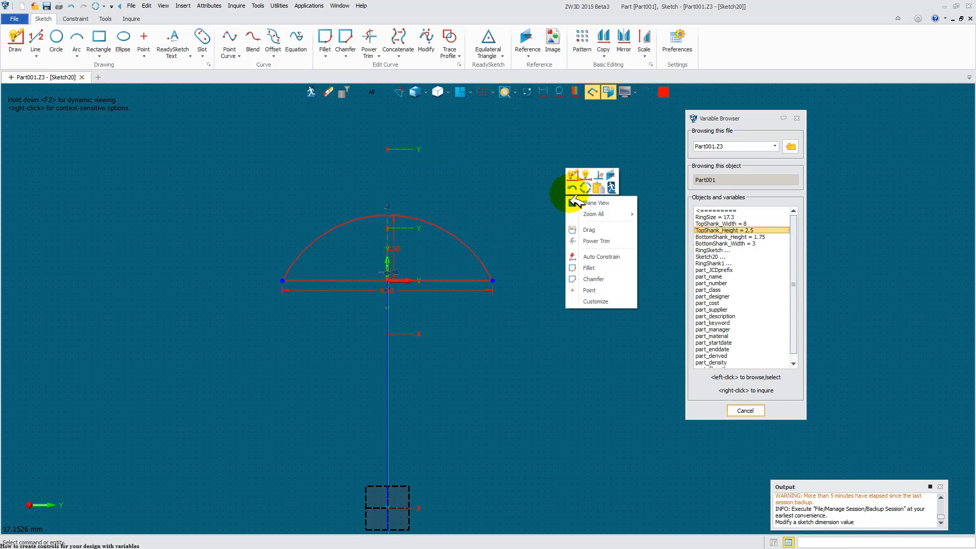
click(613, 179)
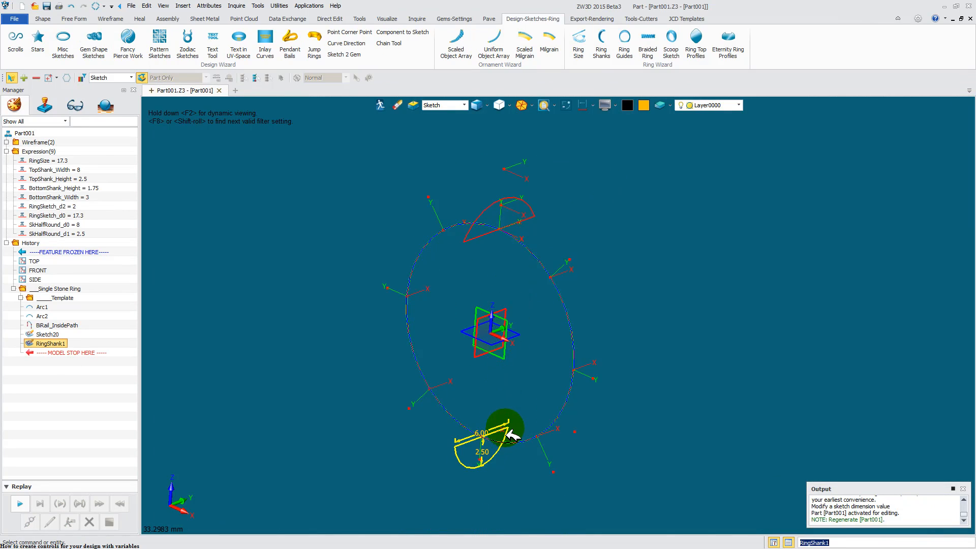
- Edit the shank sketch at the bottom of the ring path and link its width dimension to BottomShank_Width
right_click(507, 427)
click(533, 266)
right_click(510, 314)
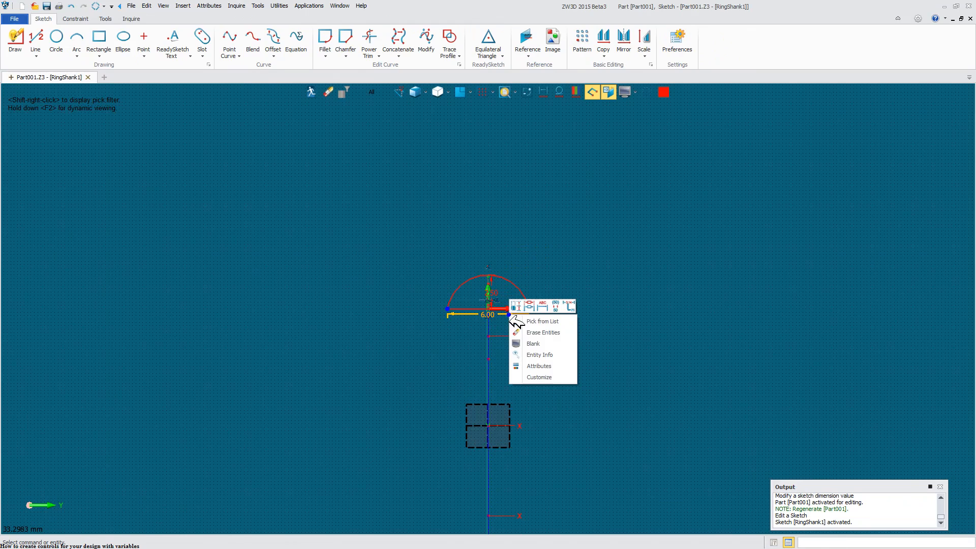
click(516, 307)
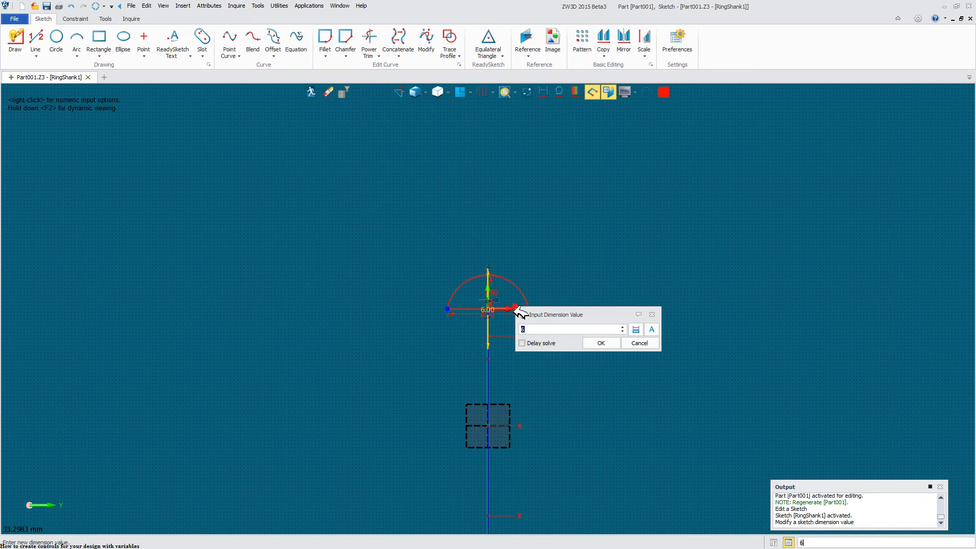
click(651, 330)
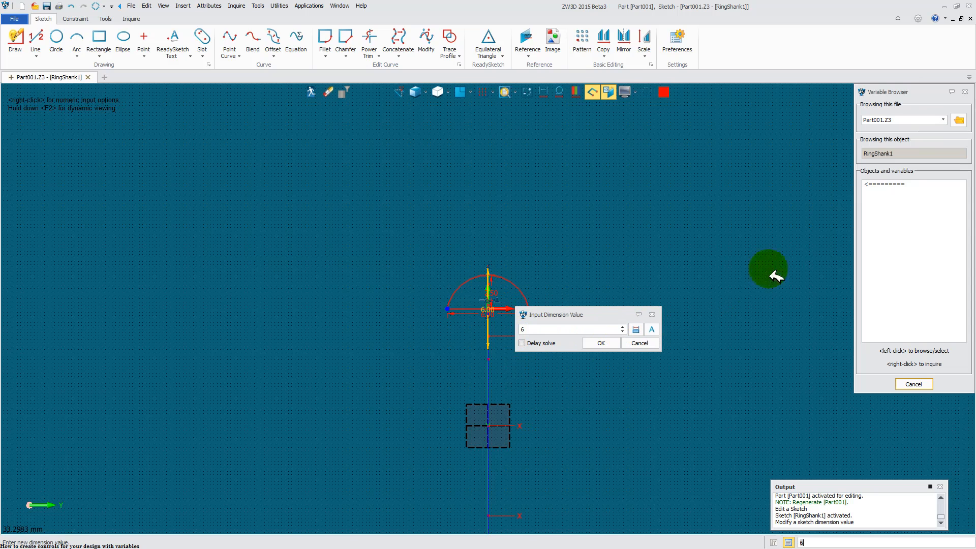
click(878, 191)
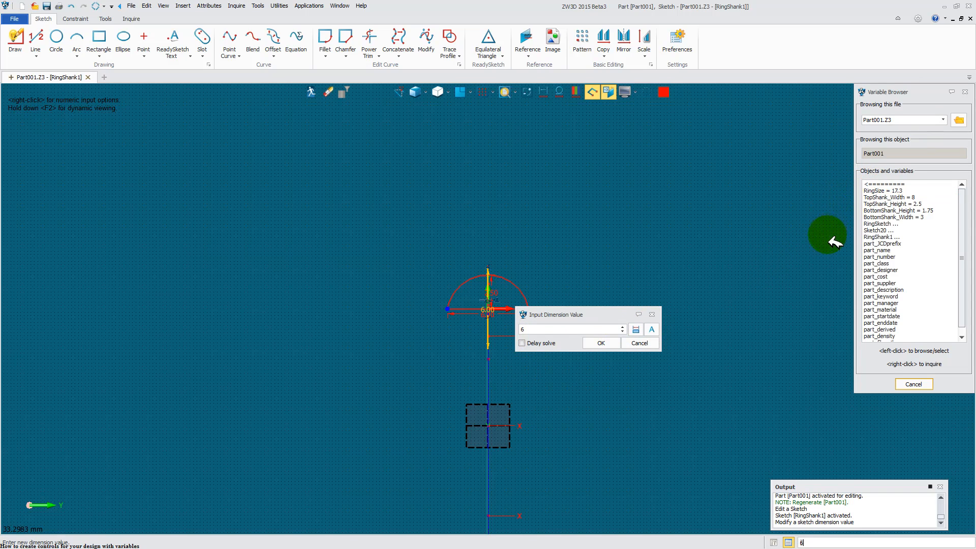
click(880, 217)
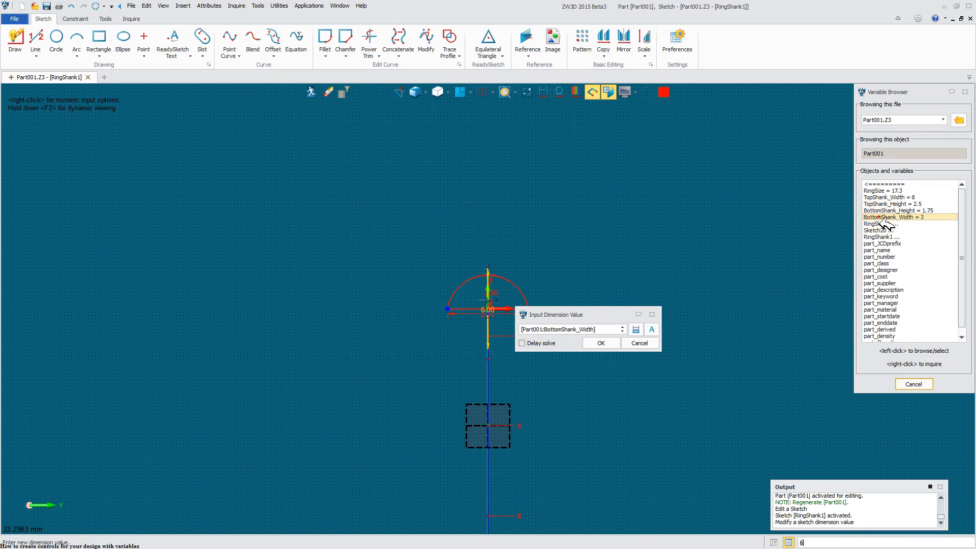
click(605, 343)
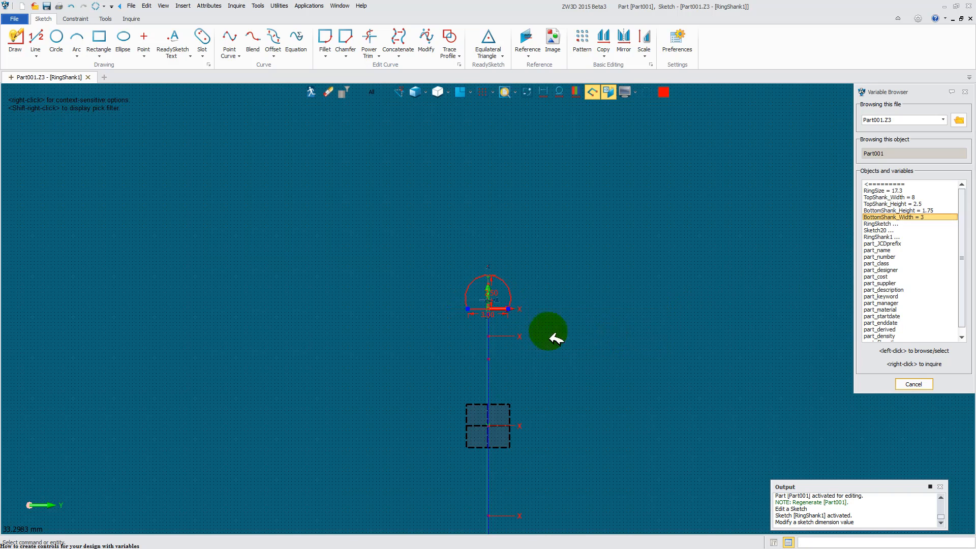
- Link the bottom profile's height dimension to the variable BottomShank_Height and exit the sketch
right_click(462, 248)
click(482, 249)
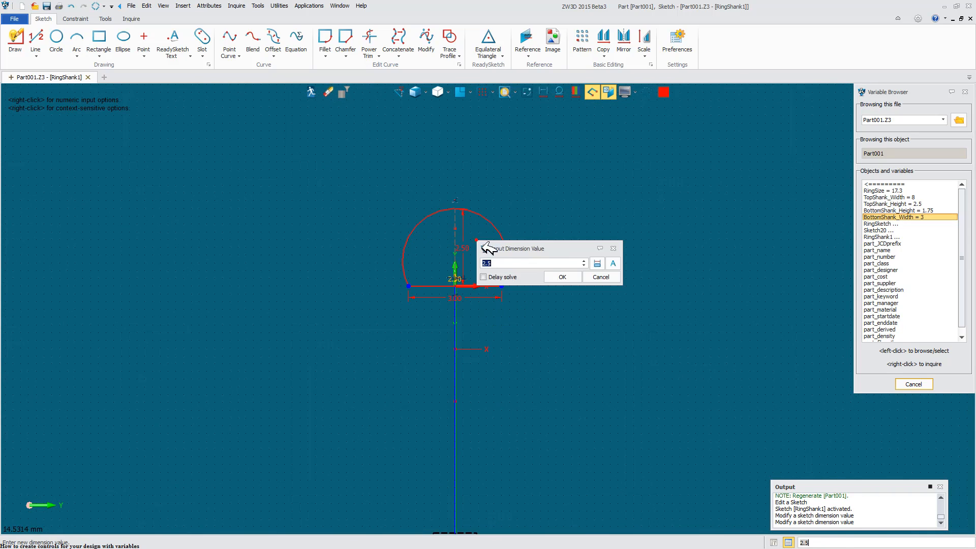
click(864, 210)
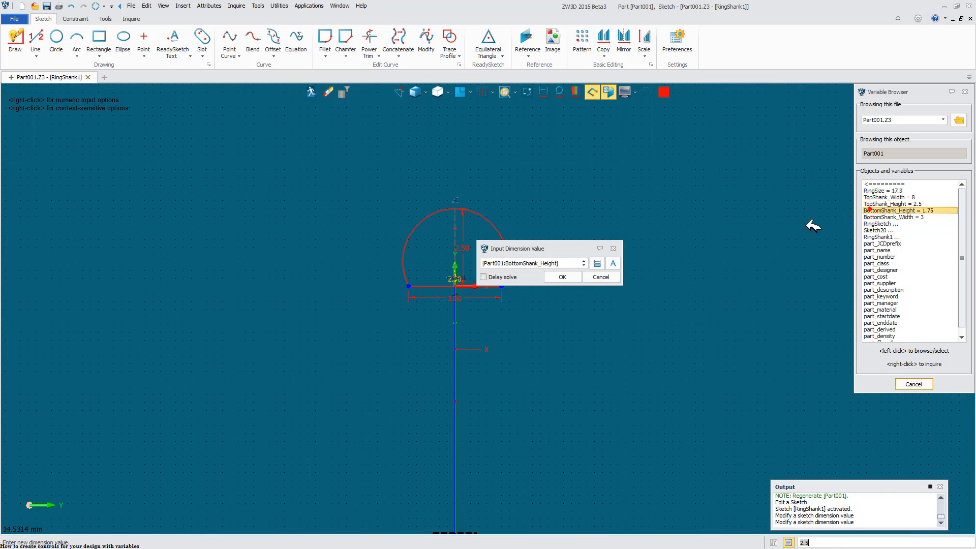
click(563, 277)
right_click(626, 217)
click(663, 195)
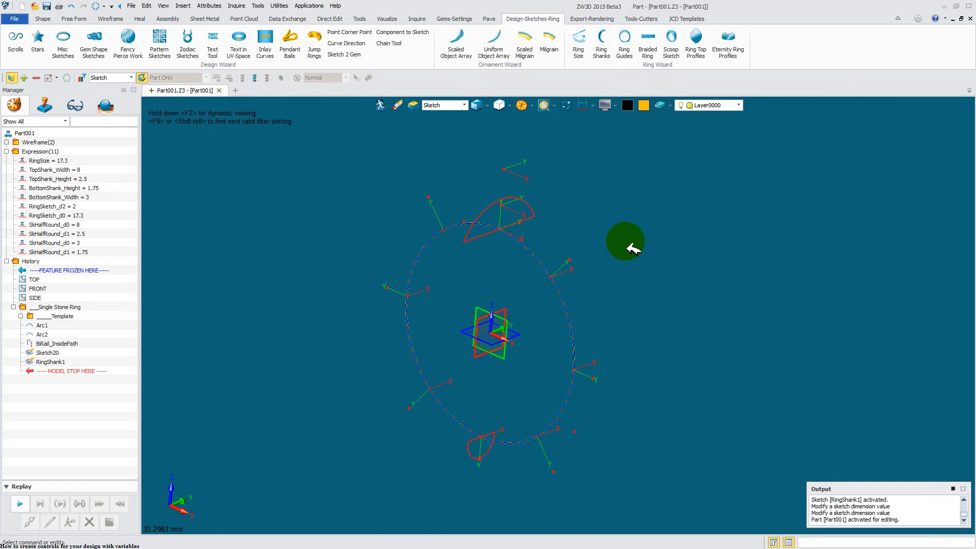
- Create a Drive Curve Loft along the ring path through the top and bottom shank profiles, without end caps
middle_drag(623, 248, 640, 245)
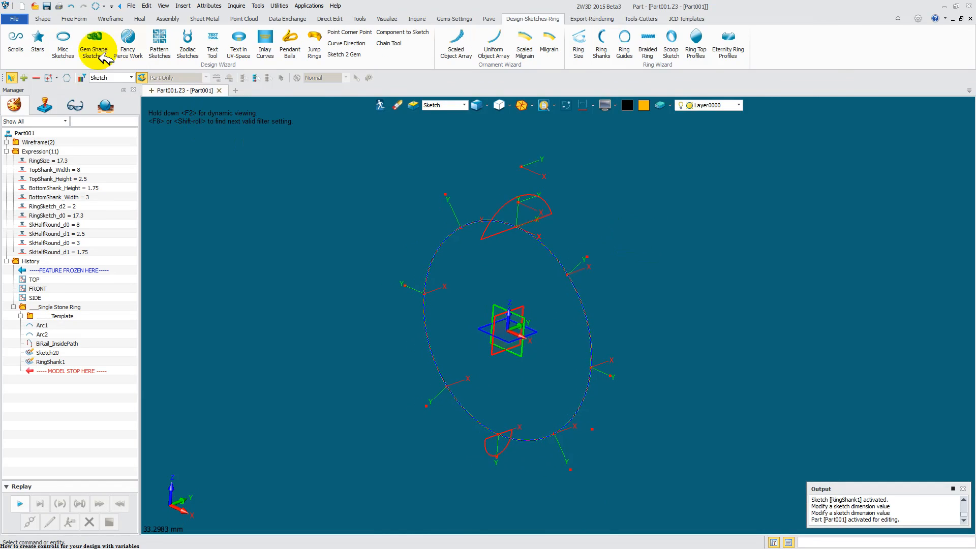
click(43, 19)
click(164, 40)
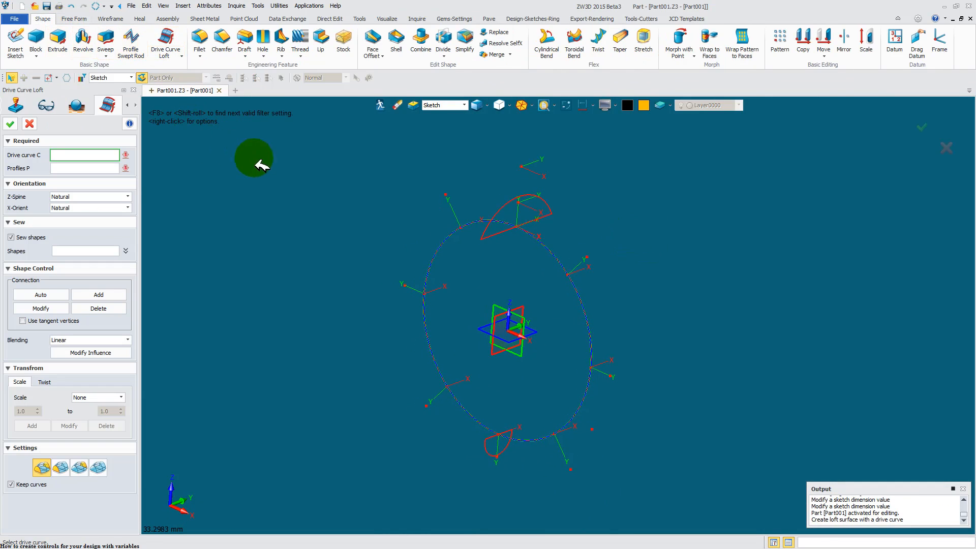
click(496, 237)
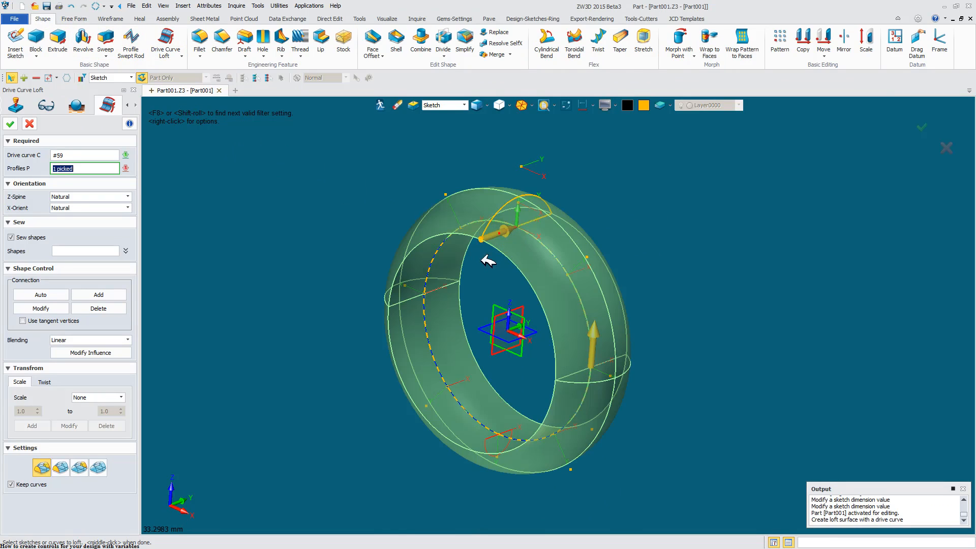
click(500, 443)
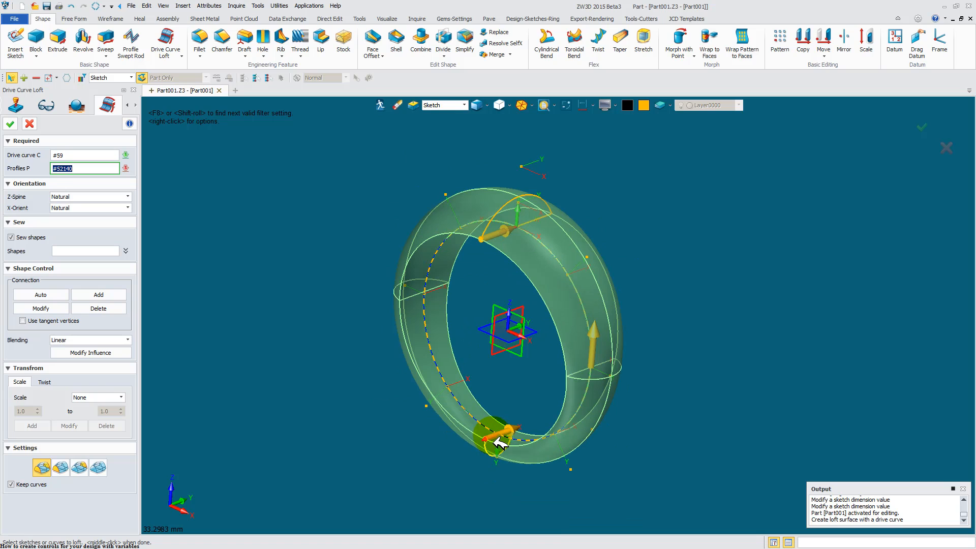
click(98, 465)
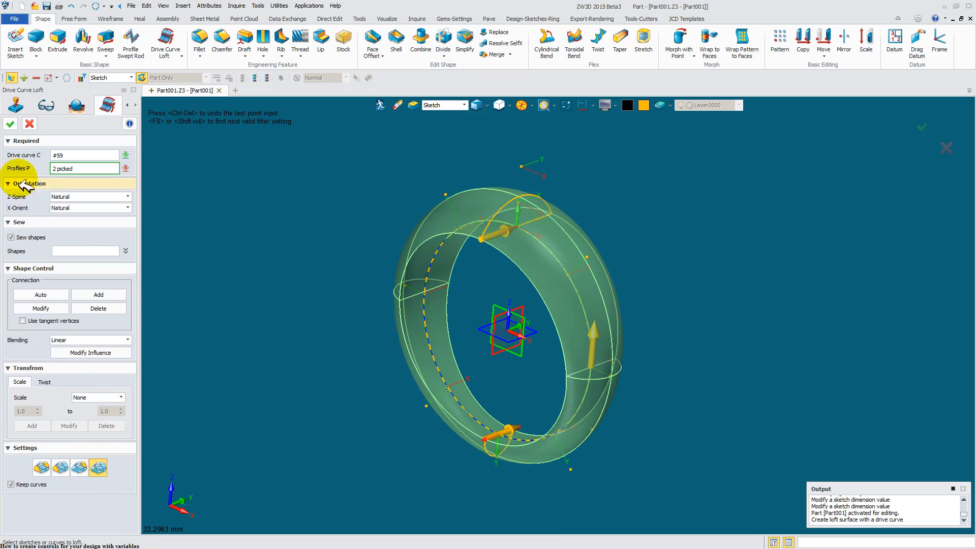
click(13, 127)
middle_drag(290, 221, 312, 227)
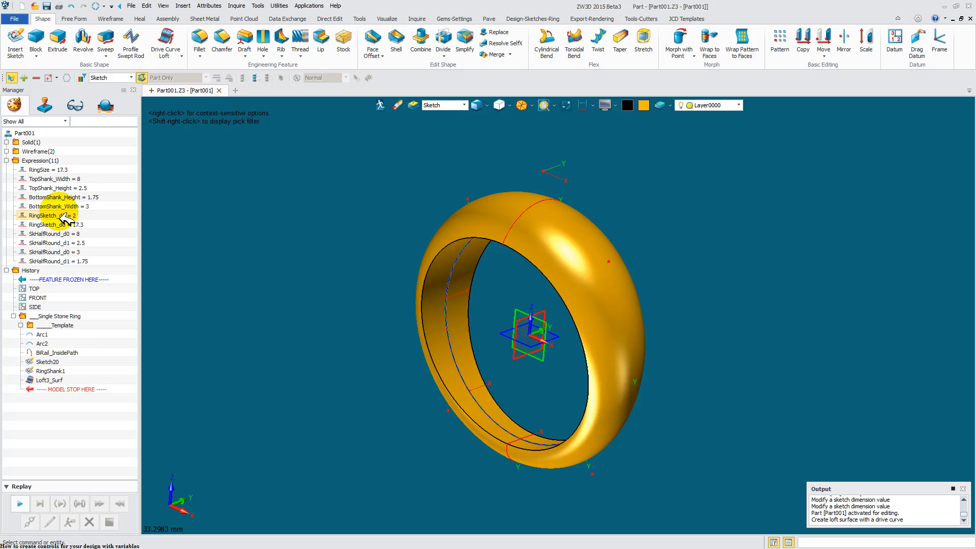
right_click(73, 185)
click(163, 175)
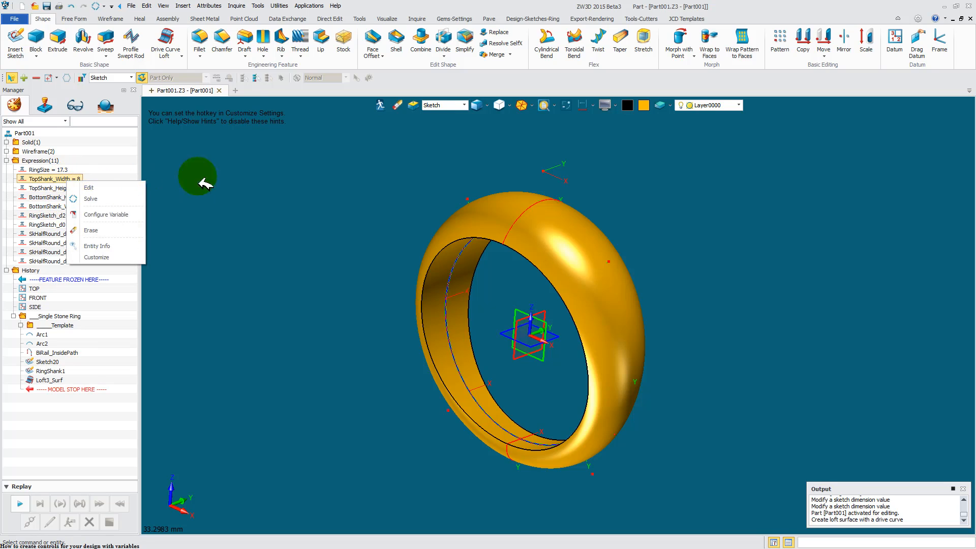
- Open the part's driving parameters and clear the default Length, Width and Depth assignments
click(209, 5)
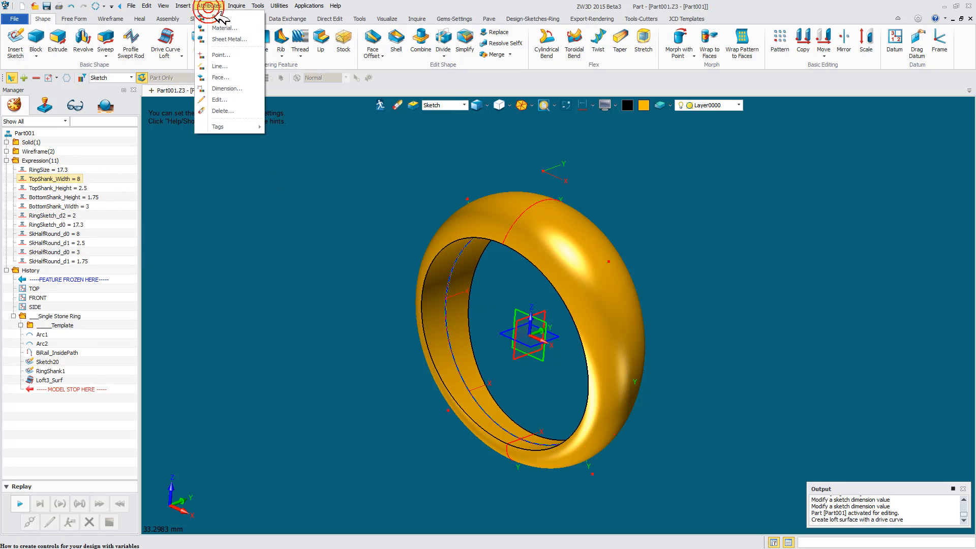
click(213, 25)
click(285, 121)
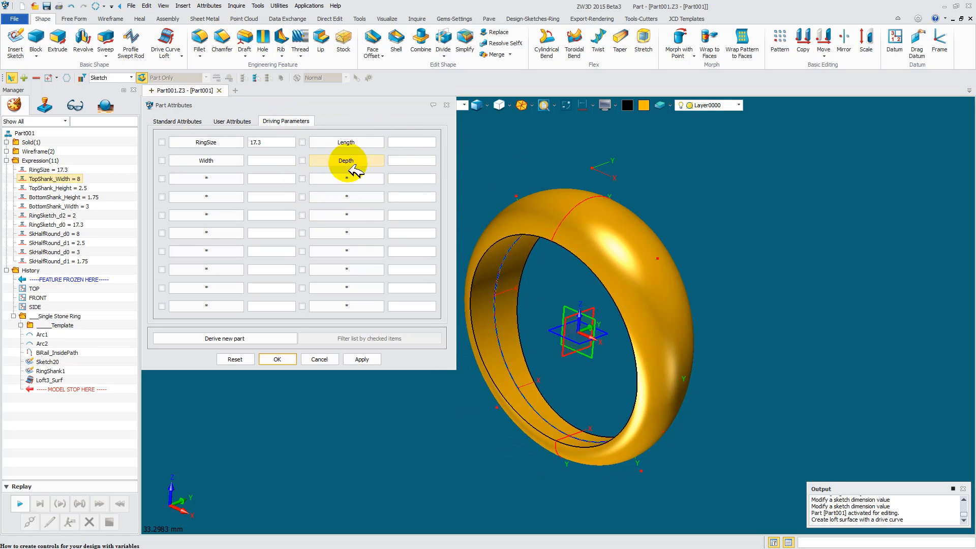
click(349, 143)
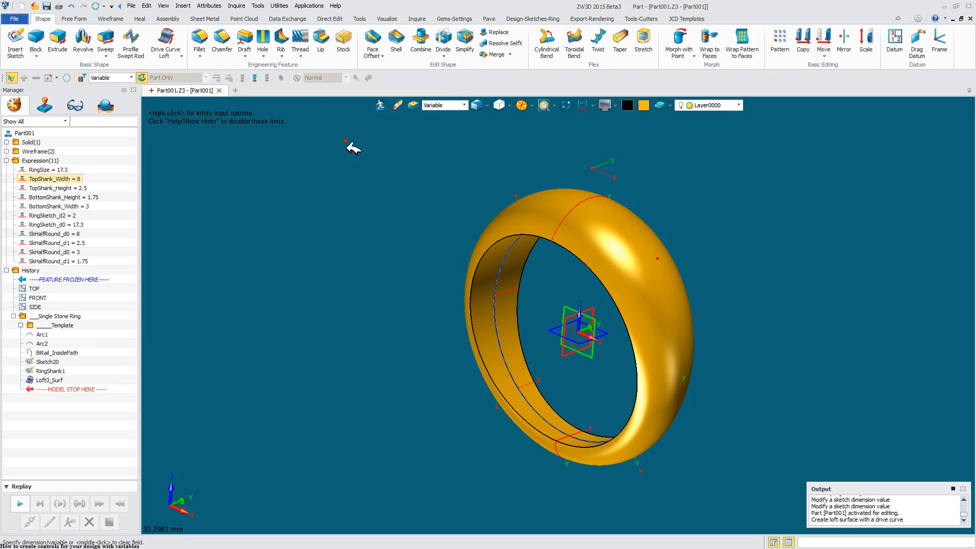
right_click(351, 148)
click(347, 160)
right_click(351, 150)
click(240, 162)
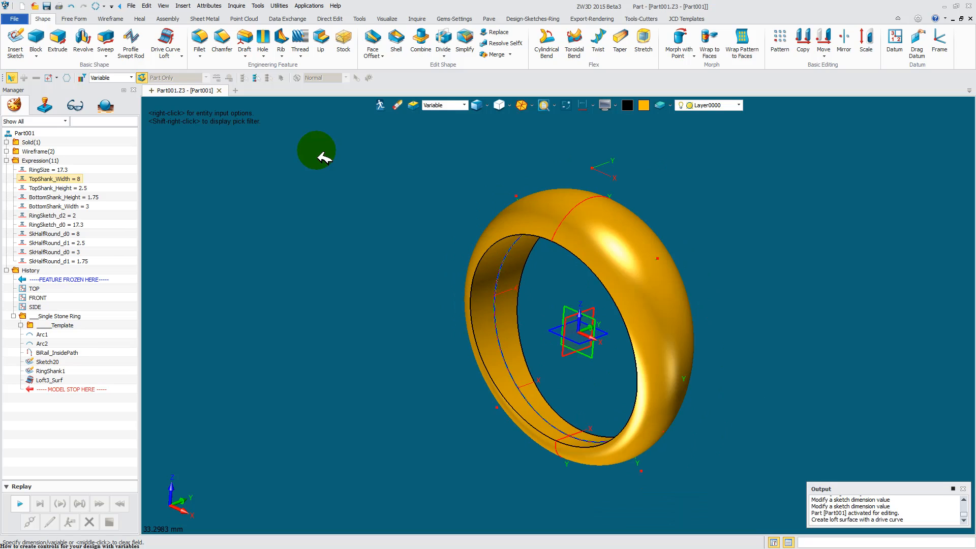
right_click(324, 157)
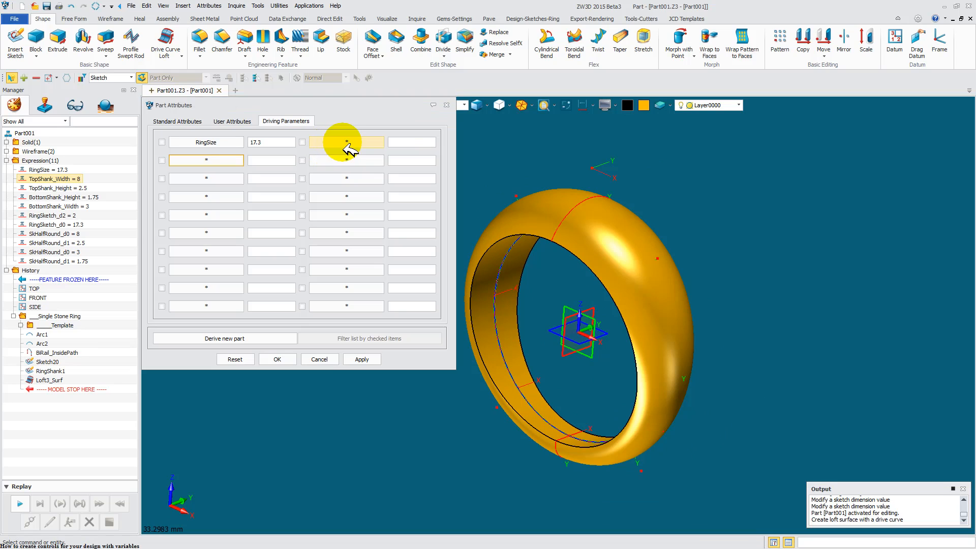
- Assign the variable TopShank_Width to the driving parameter slot beside RingSize
click(347, 145)
right_click(327, 145)
click(366, 153)
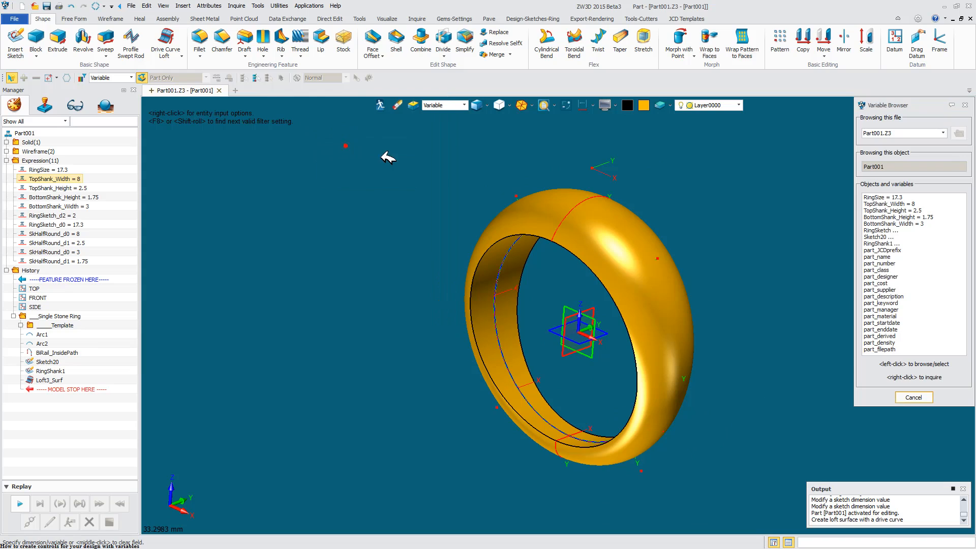
click(870, 204)
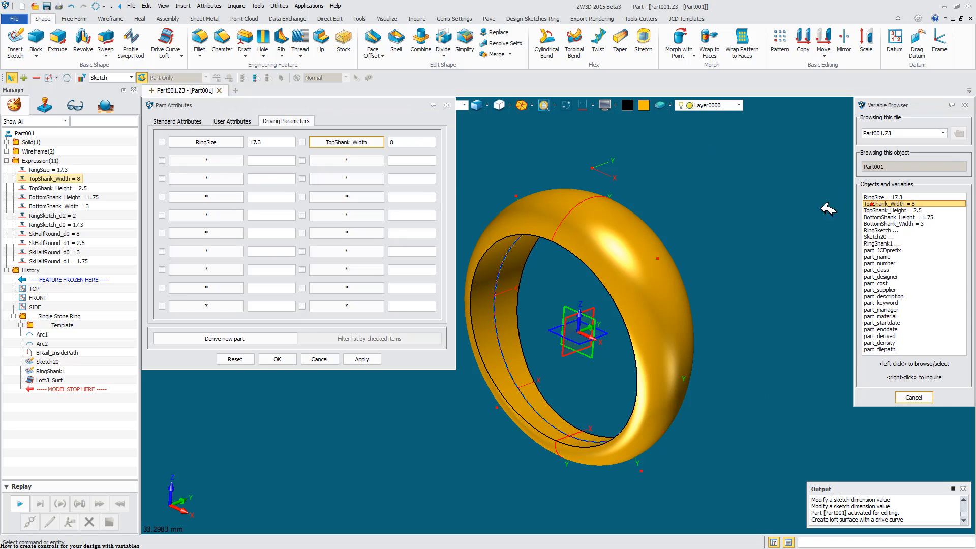
- Assign TopShank_Height and BottomShank_Height to the two driving parameter slots in the second row
click(227, 159)
click(871, 211)
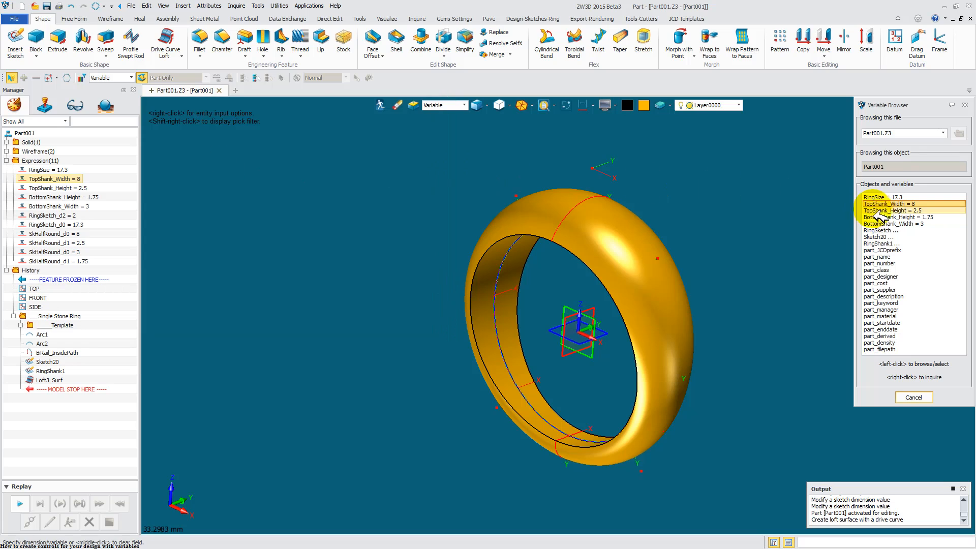
click(347, 160)
click(873, 224)
click(873, 217)
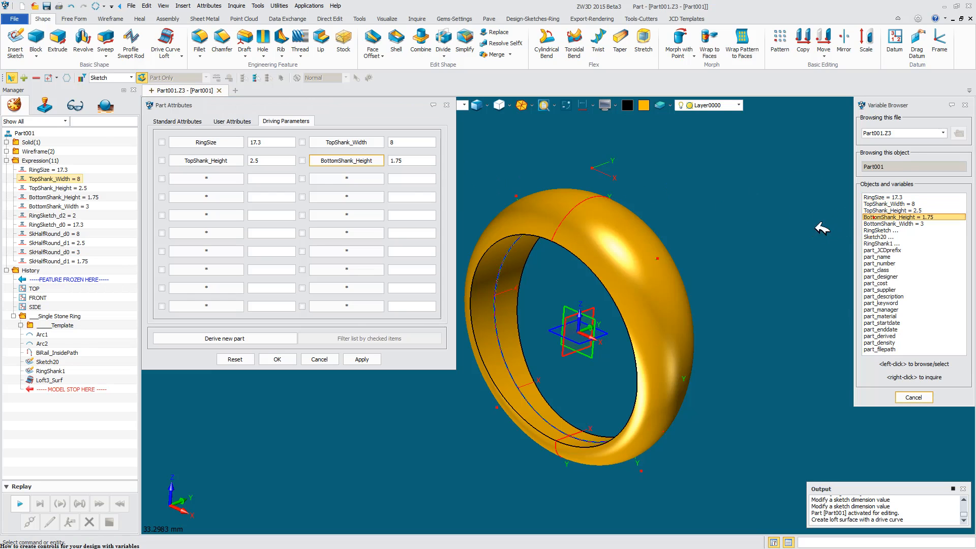
- Assign BottomShank_Width to the first driving parameter slot in the third row
click(226, 179)
click(874, 224)
middle_drag(625, 176, 654, 173)
mouse_move(503, 187)
middle_down()
mouse_move(546, 188)
mouse_move(518, 192)
middle_up()
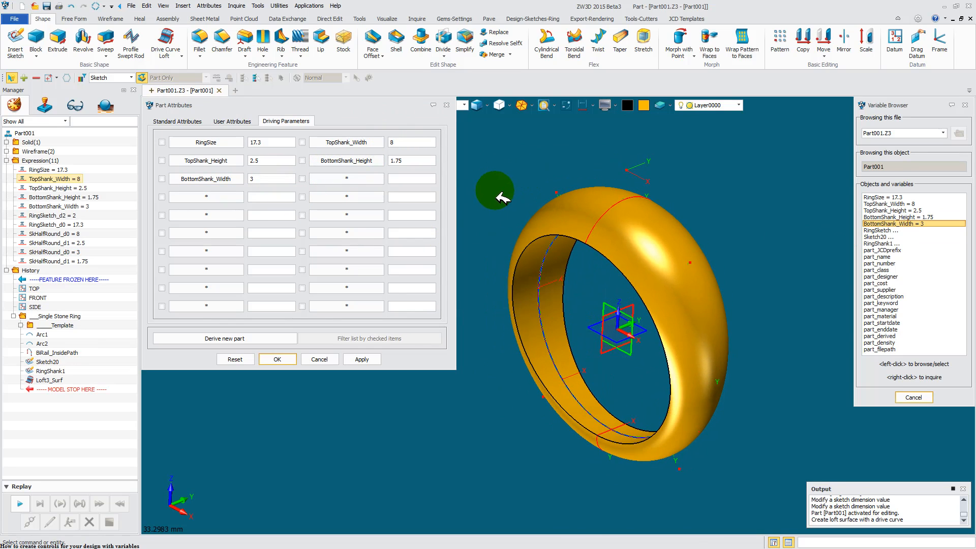
- Set TopShank_Width to 12, TopShank_Height to 2.25, BottomShank_Height to 1.5 and BottomShank_Width to 4, and apply them to the ring
double_click(400, 142)
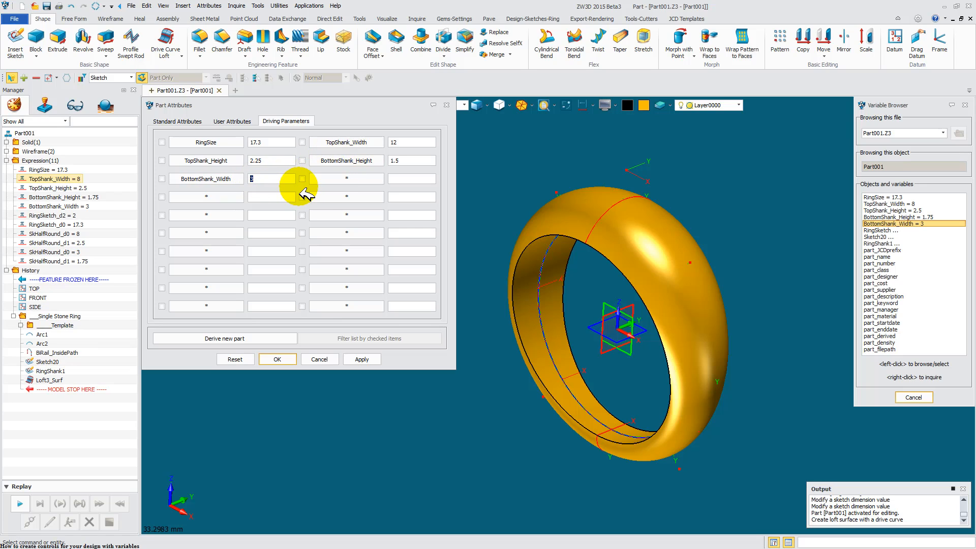
click(361, 359)
right_drag(414, 294, 483, 218)
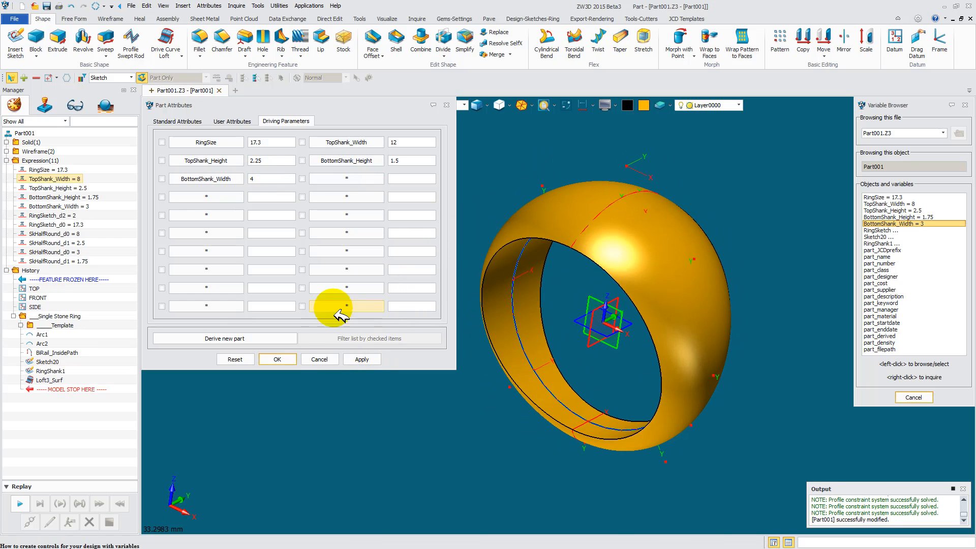
click(284, 361)
right_drag(540, 157, 490, 163)
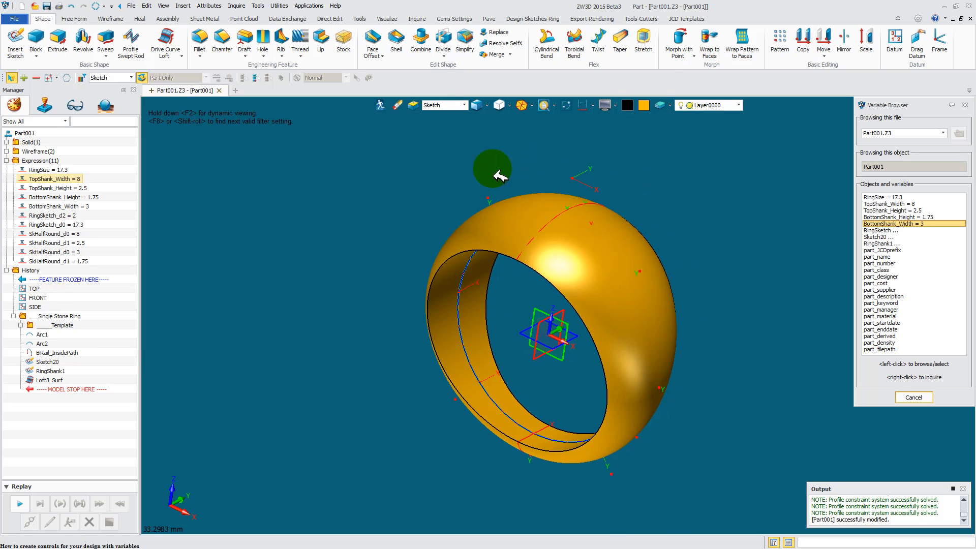
click(686, 21)
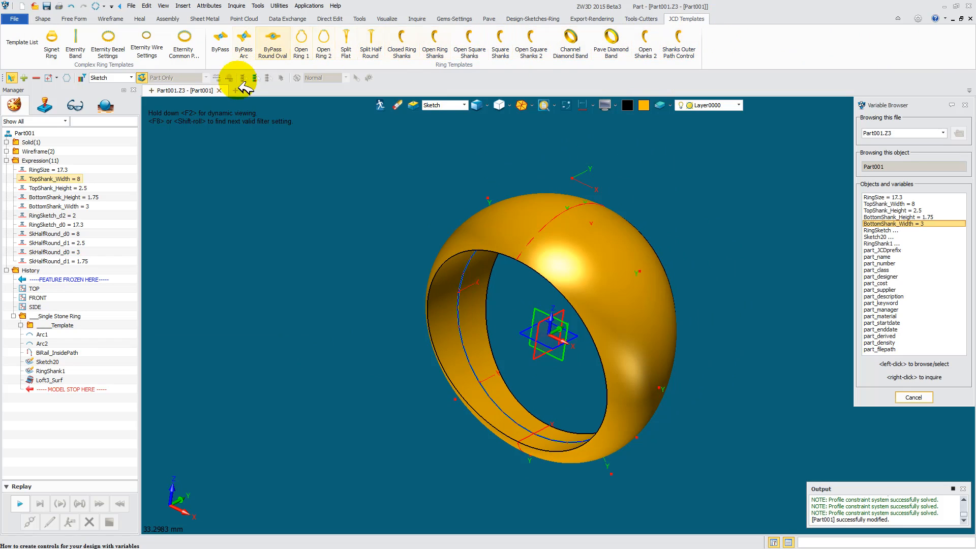
middle_drag(354, 227, 358, 189)
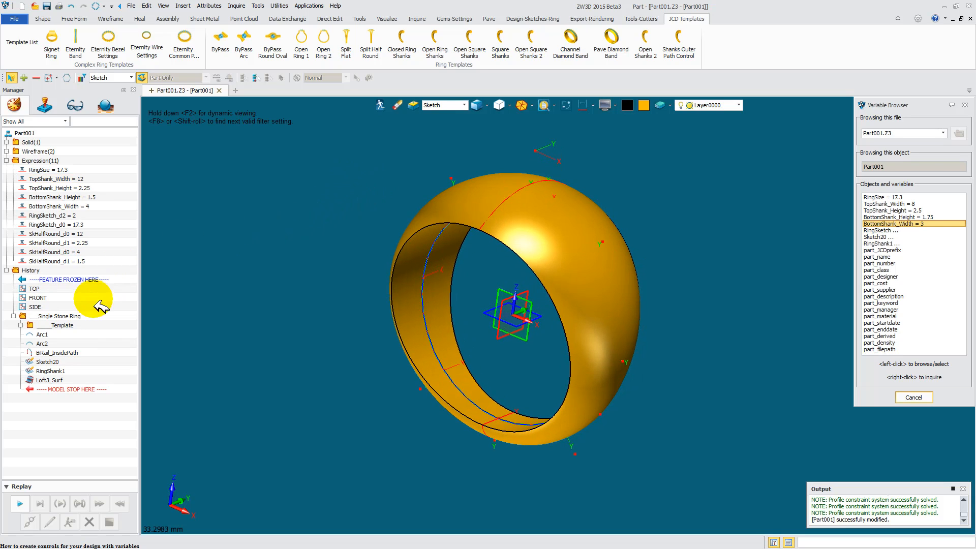
- Roll the history back to just after BiRail_InsidePath and terminate the replay, discarding the shank sketches and the loft
drag(92, 371, 94, 376)
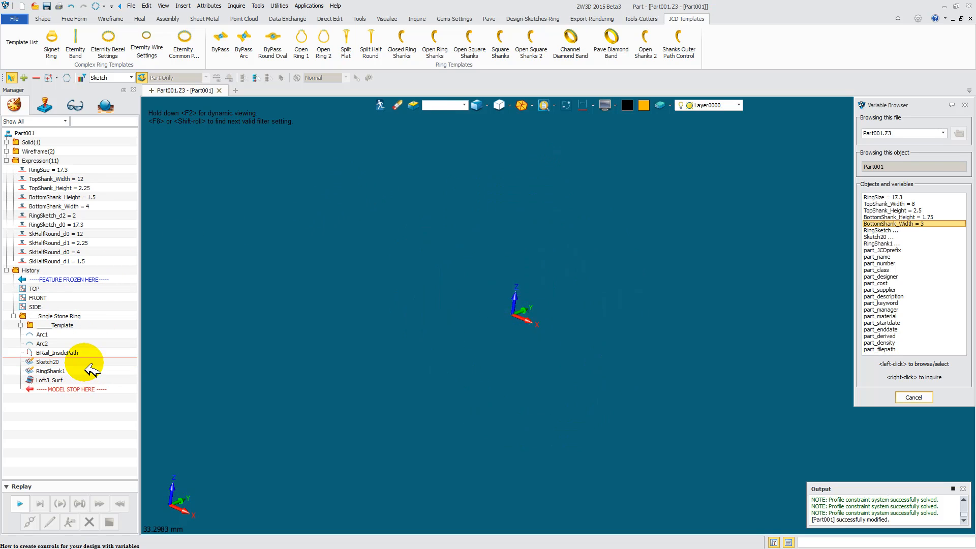
click(109, 522)
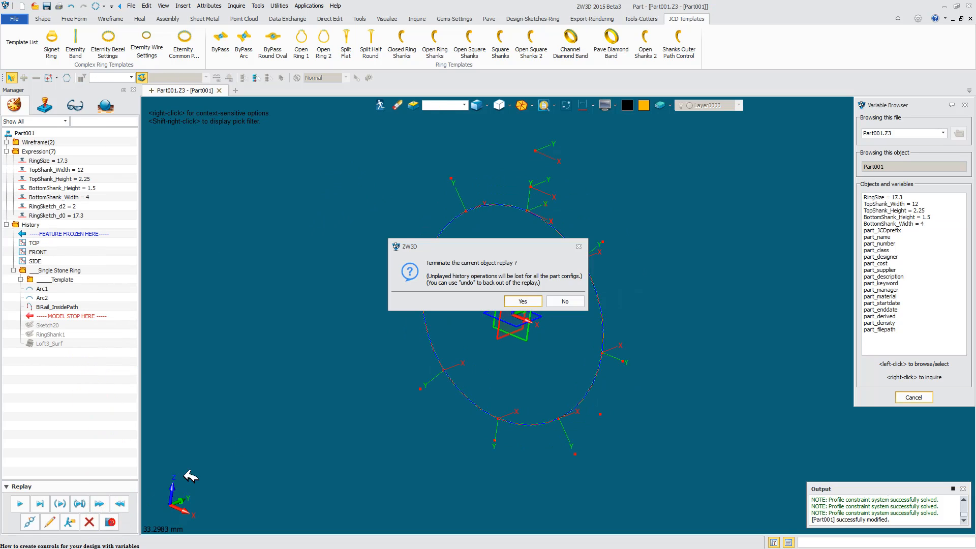
click(528, 303)
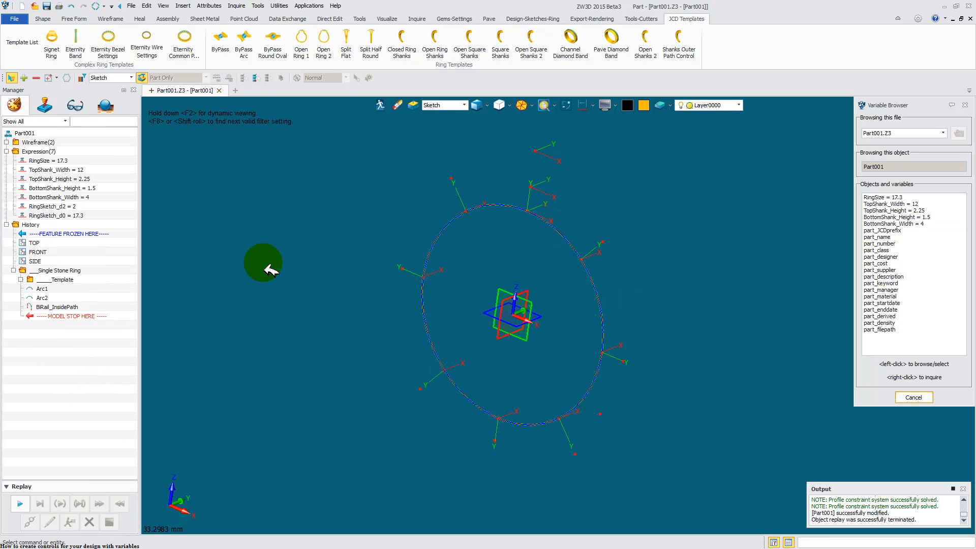
- Erase the four top and bottom shank width and height variables from the part's expressions
click(62, 169)
click(65, 208)
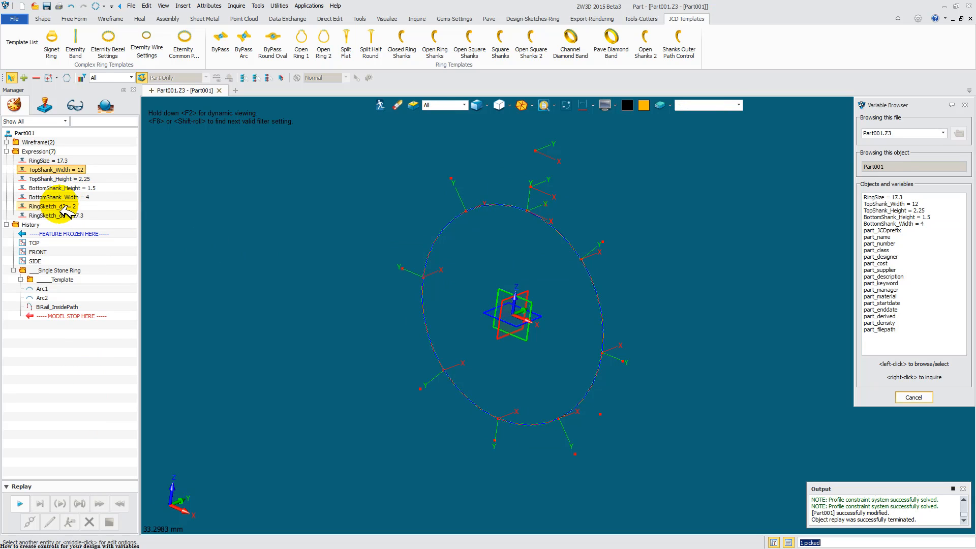
right_click(65, 186)
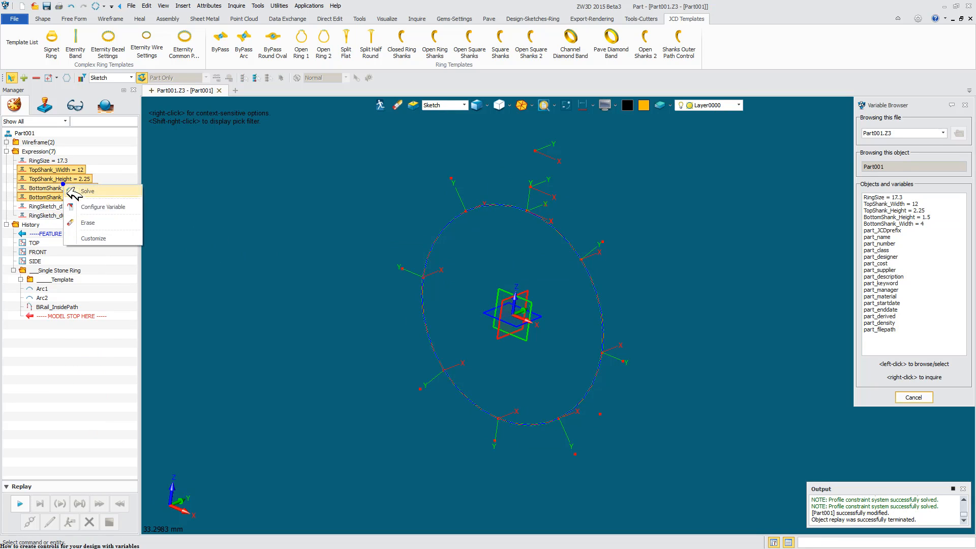
click(85, 223)
middle_drag(328, 204, 305, 211)
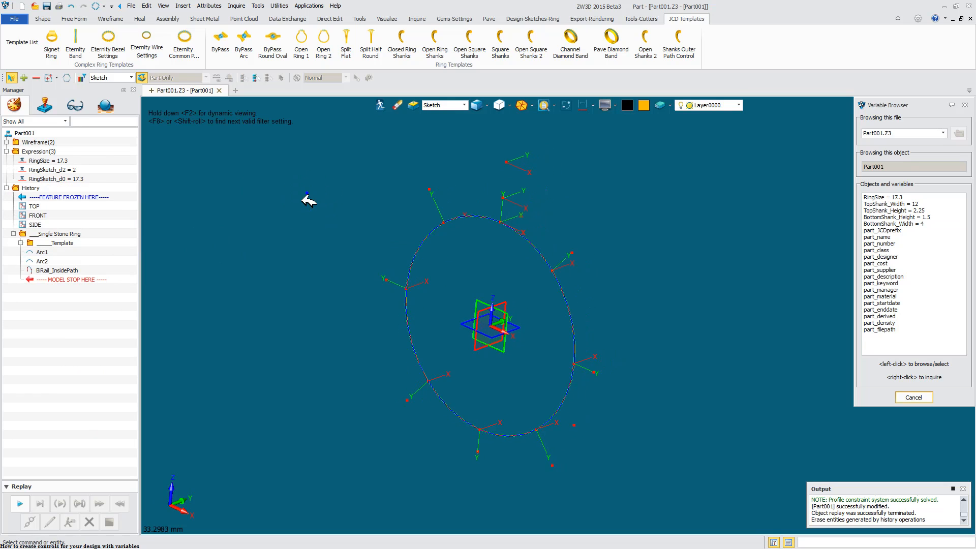
- Place a round faceted gemstone 6.5 in length at the point above the top of the ring path
click(470, 38)
click(458, 19)
click(116, 41)
click(222, 137)
click(107, 289)
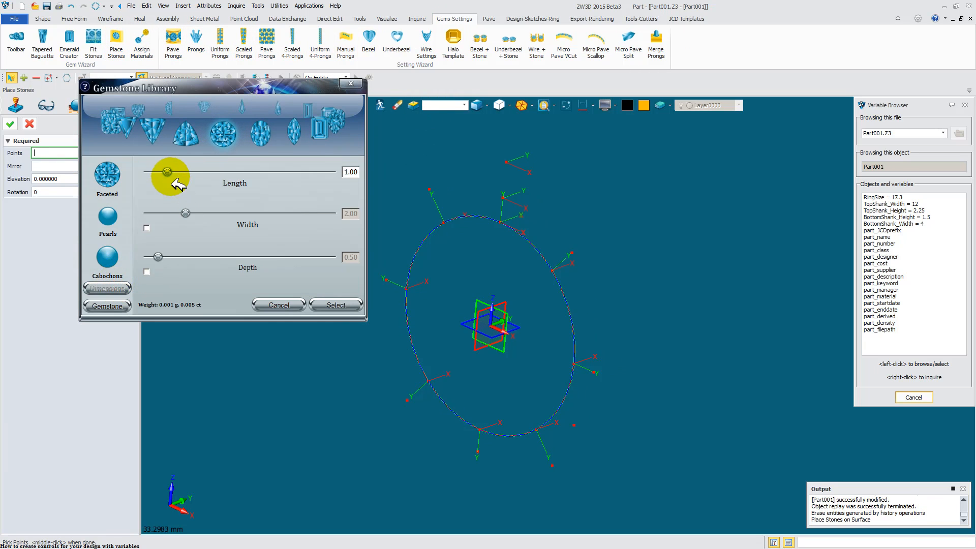
click(343, 181)
text(6.5)
click(508, 162)
click(12, 124)
right_drag(210, 201, 329, 207)
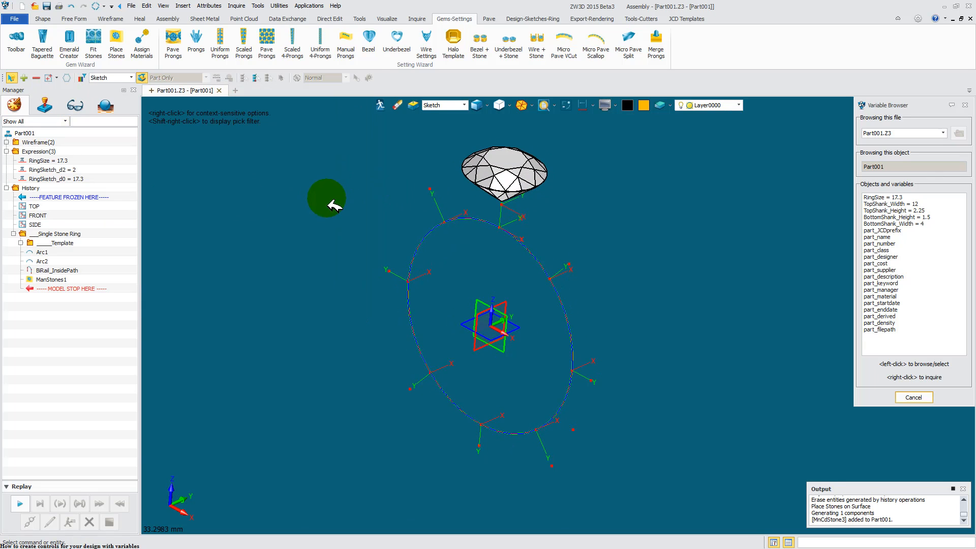
- Insert a round gem shape sketch at the centre point of the placed gemstone
click(524, 19)
click(94, 38)
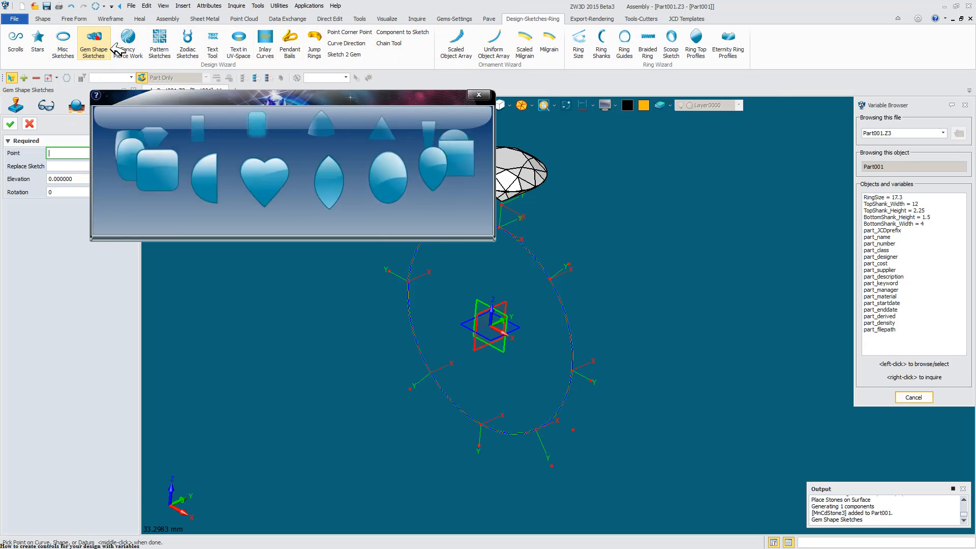
click(120, 155)
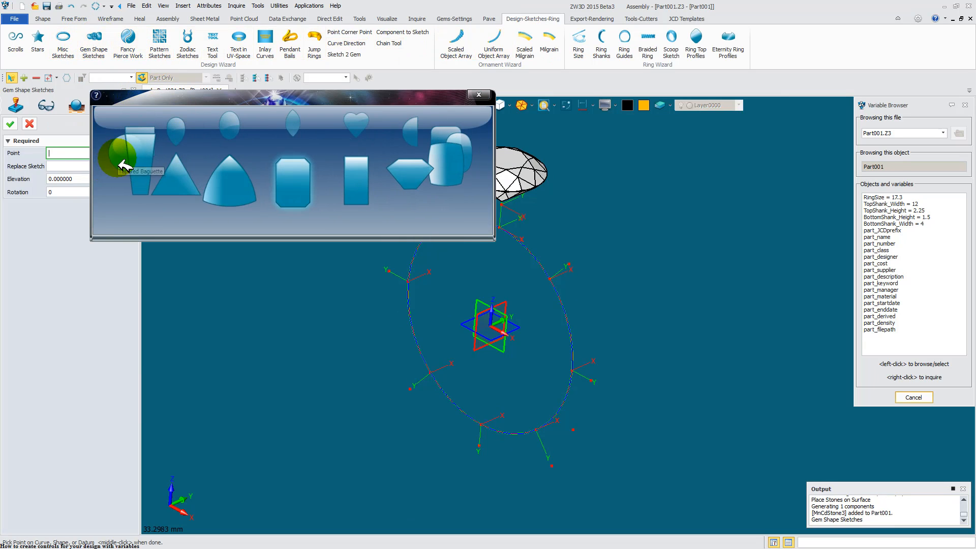
click(244, 179)
middle_drag(310, 277, 413, 313)
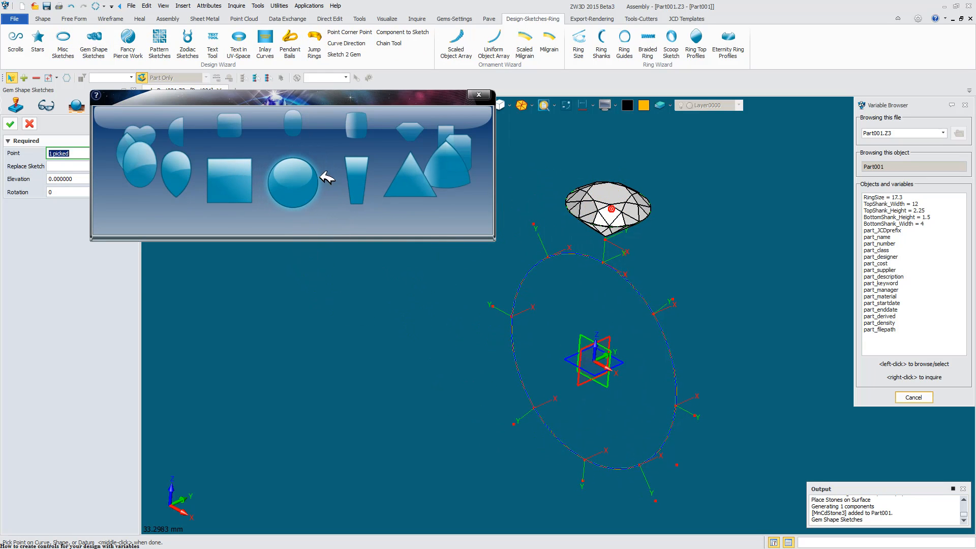
click(11, 125)
middle_drag(439, 203, 320, 193)
- Extrude the round gem shape sketch downward from a start of 0 to an end of about -6.57 mm
click(45, 19)
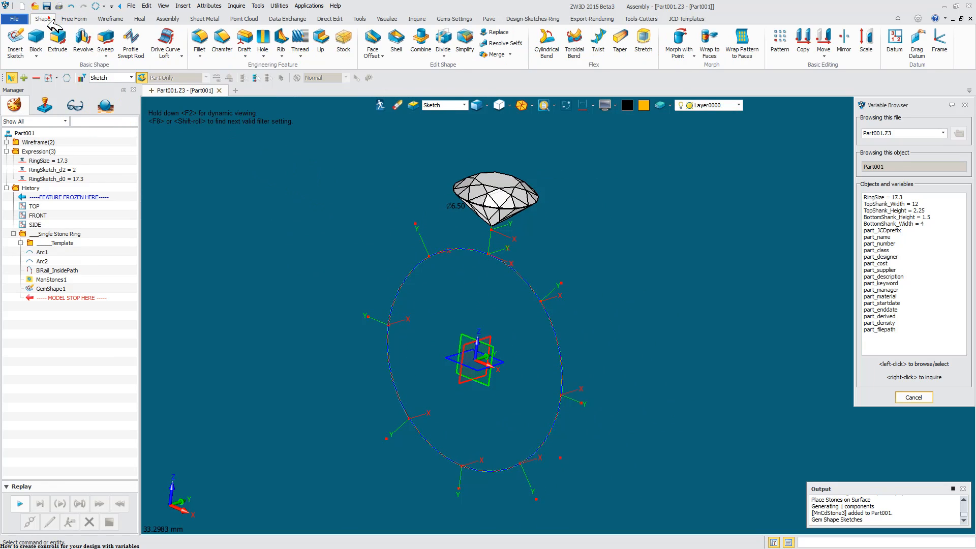
click(56, 42)
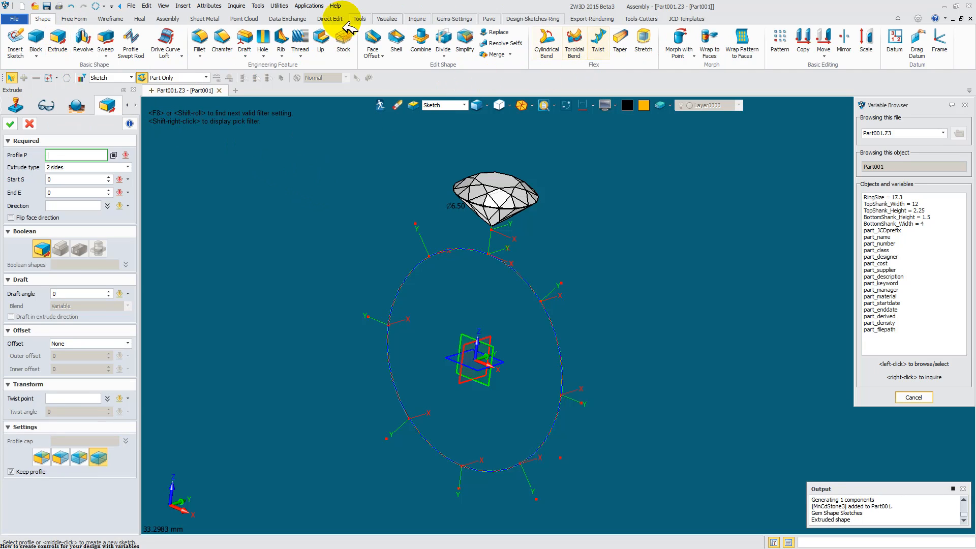
click(454, 19)
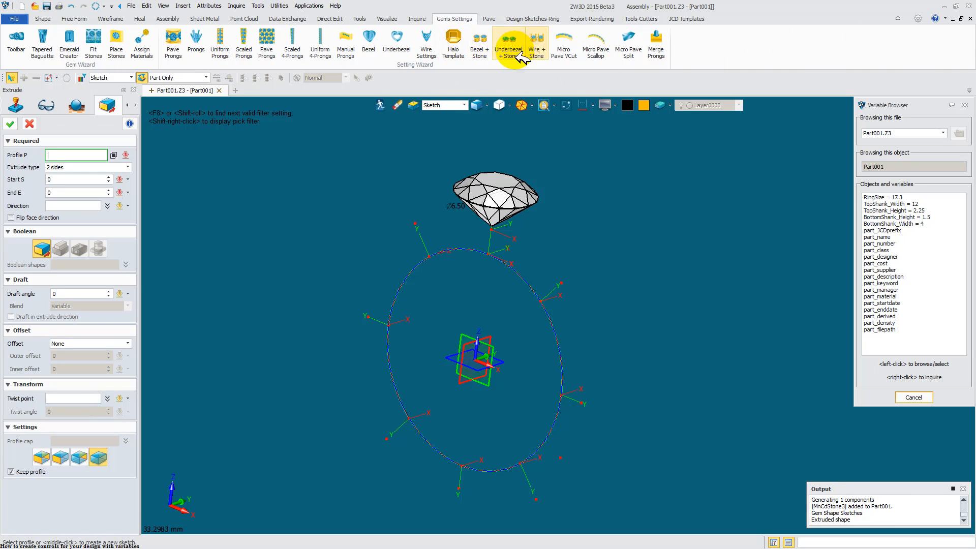
middle_drag(341, 156, 313, 173)
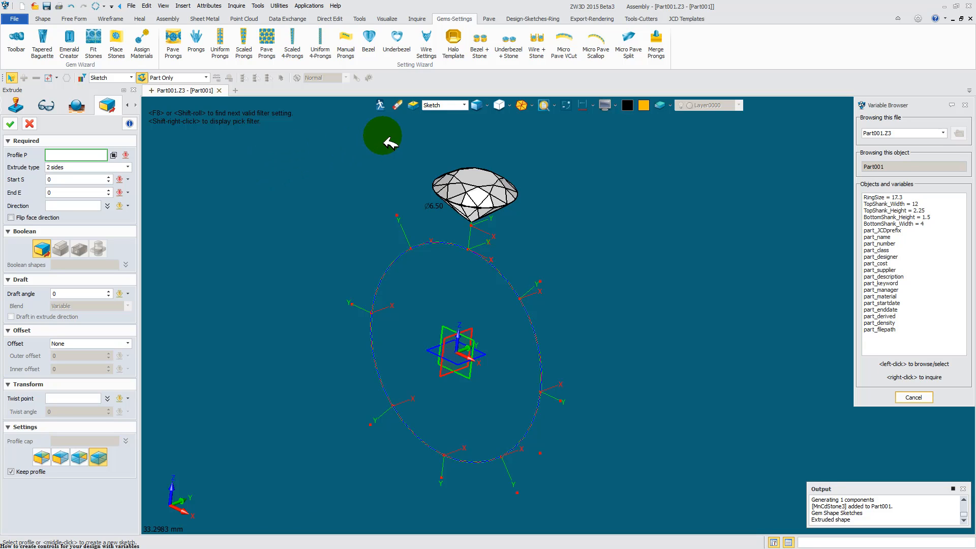
click(488, 211)
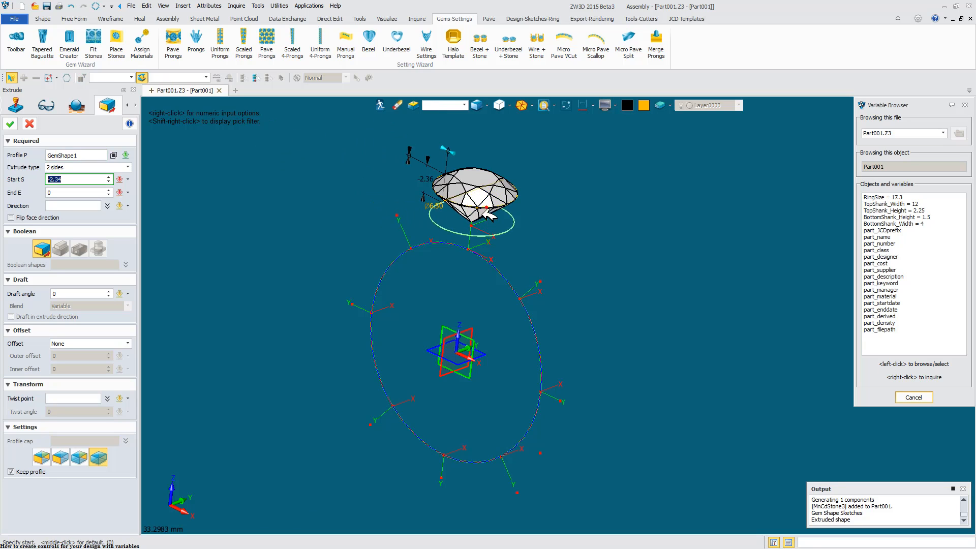
middle_click(399, 189)
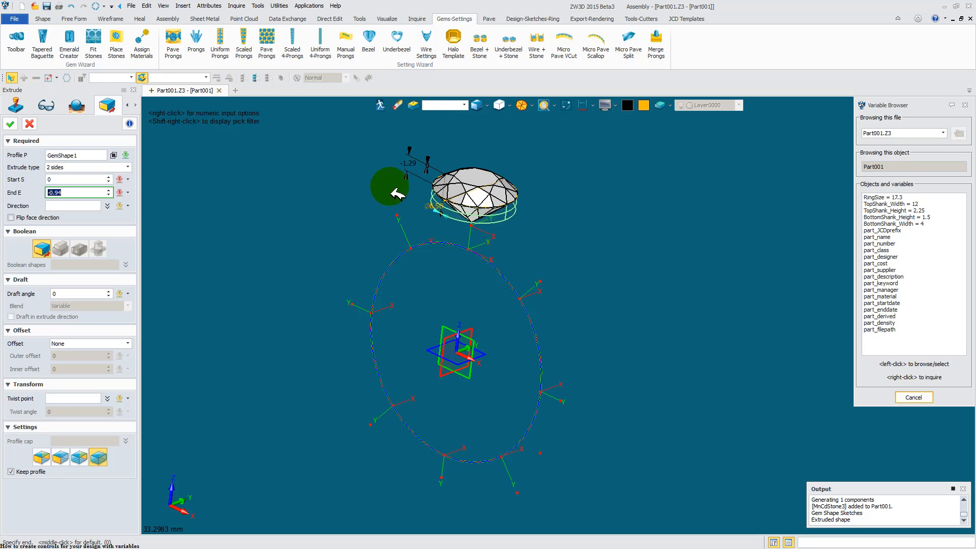
click(386, 253)
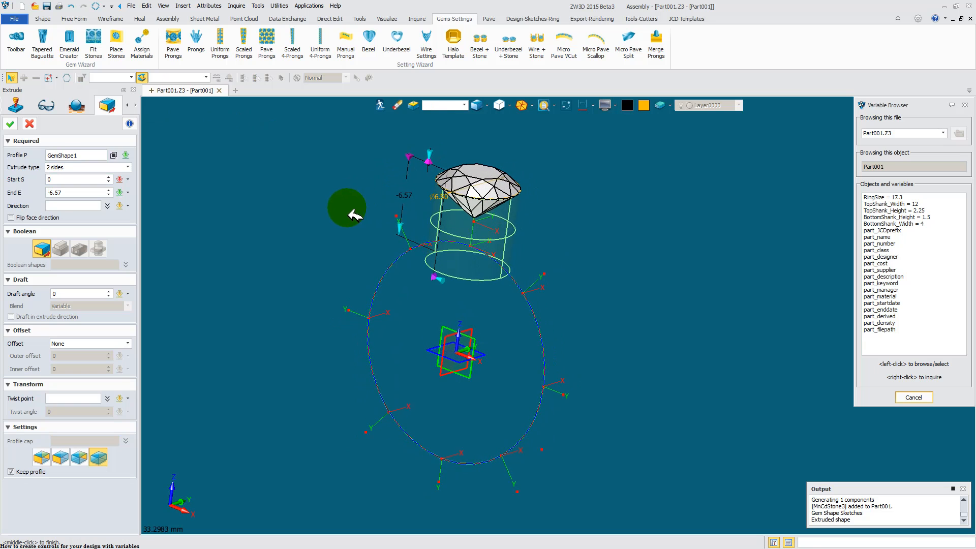
- Give the extrusion a 14-degree draft and shorten its end to about -5.56 mm in a front view
click(82, 295)
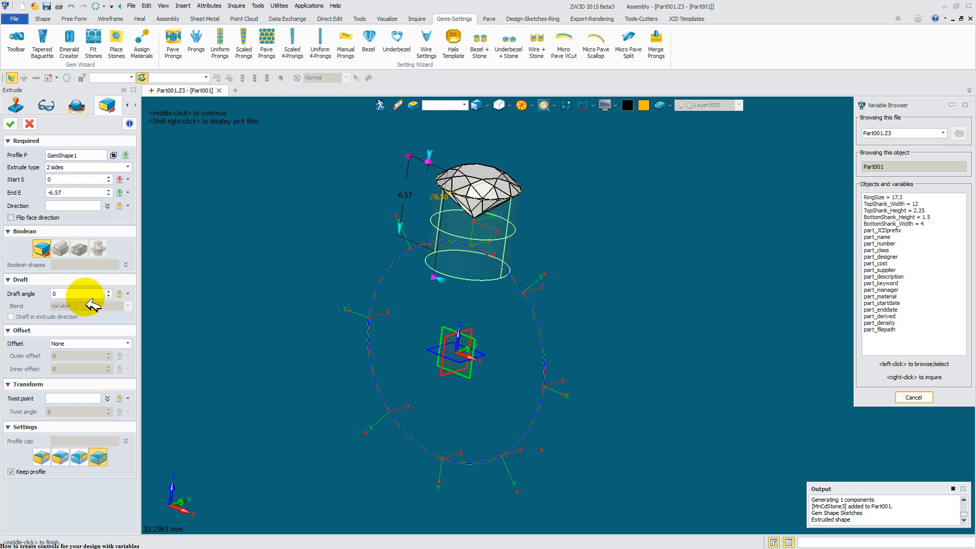
click(460, 248)
right_drag(362, 208, 377, 193)
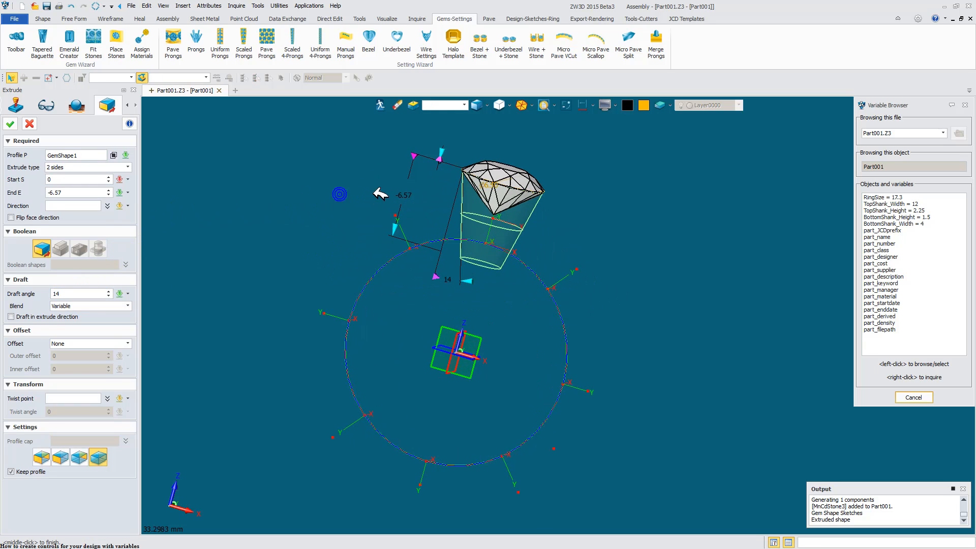
drag(392, 230, 398, 219)
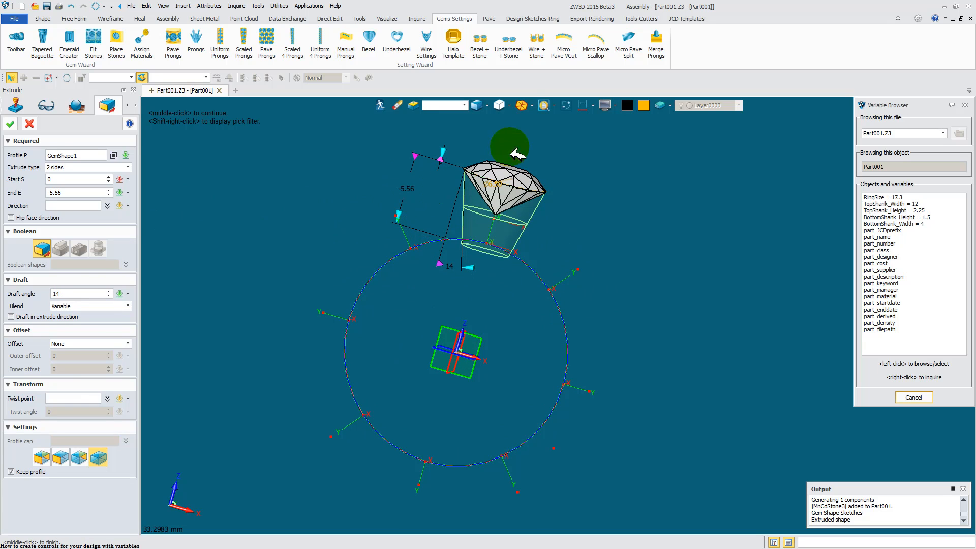
click(532, 105)
click(539, 161)
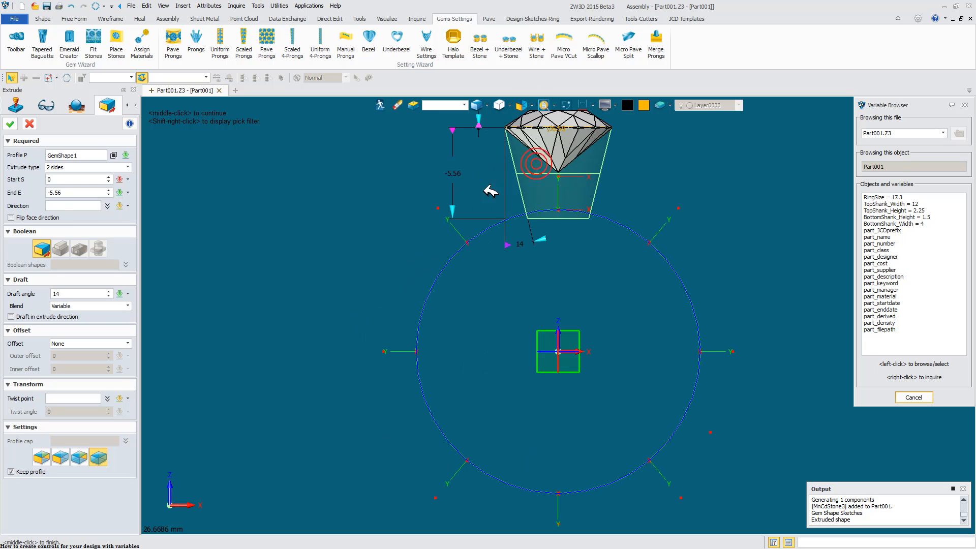
- Cap both ends of the tapered extrusion and create it as a solid base
right_drag(370, 210, 453, 316)
click(42, 457)
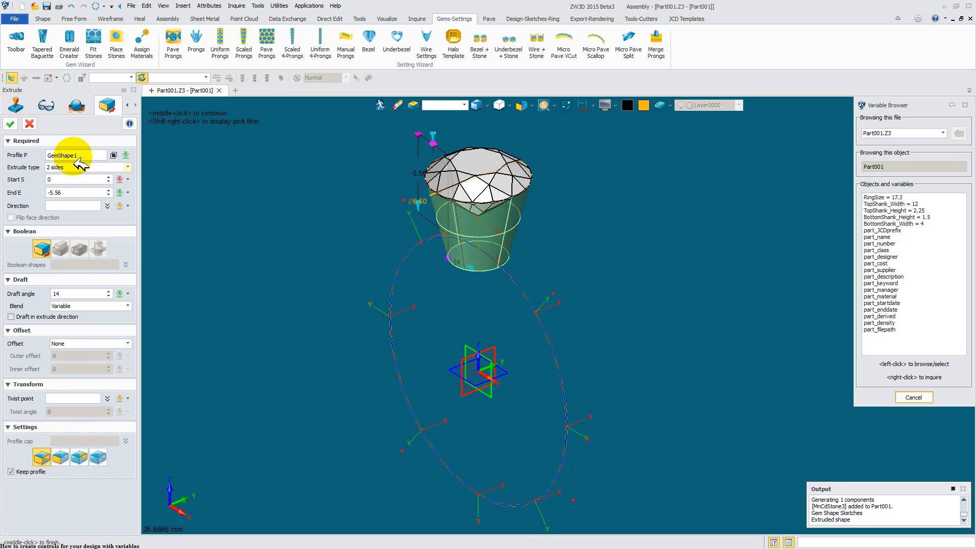
click(11, 123)
- Restrict selection to components and hide the round gemstone above the tapered base
mouse_move(348, 200)
right_down()
mouse_move(336, 202)
mouse_move(342, 196)
right_up()
click(448, 108)
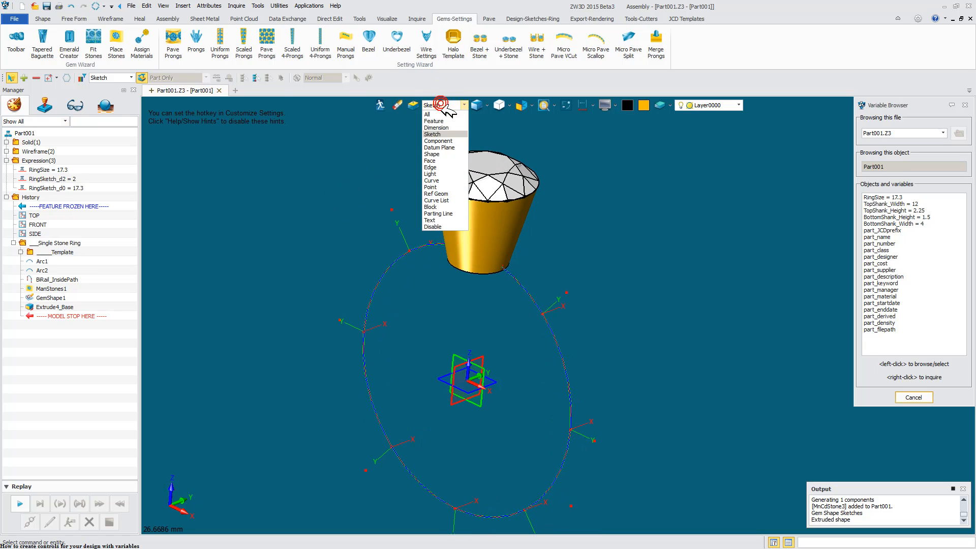
click(437, 136)
right_click(489, 187)
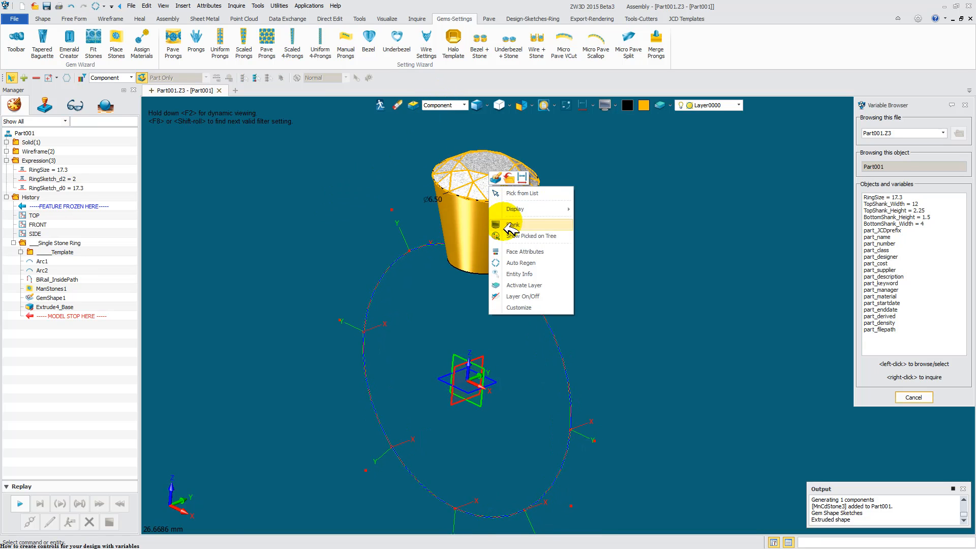
click(507, 225)
right_drag(344, 160, 344, 184)
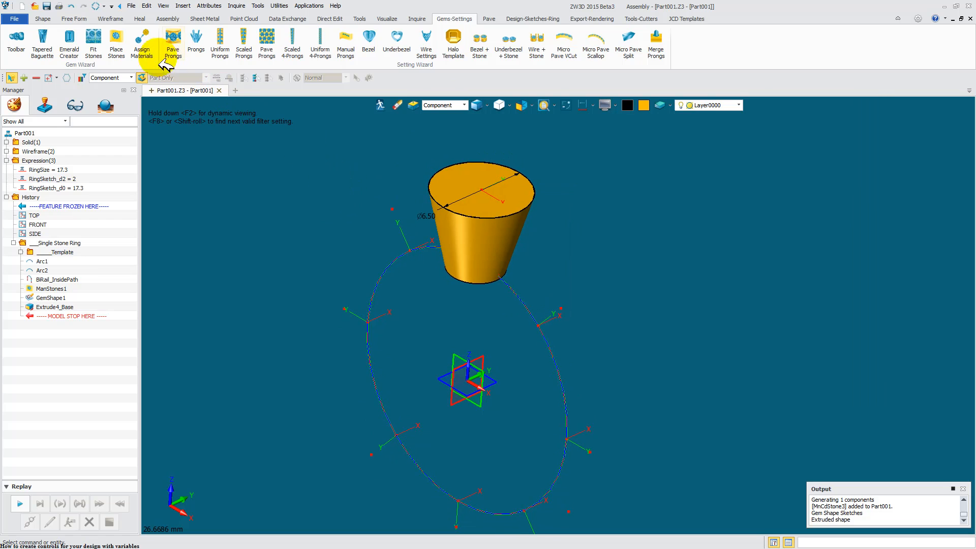
- Shell the tapered base with a thickness of -1.1 mm, opening its top and bottom faces
click(43, 19)
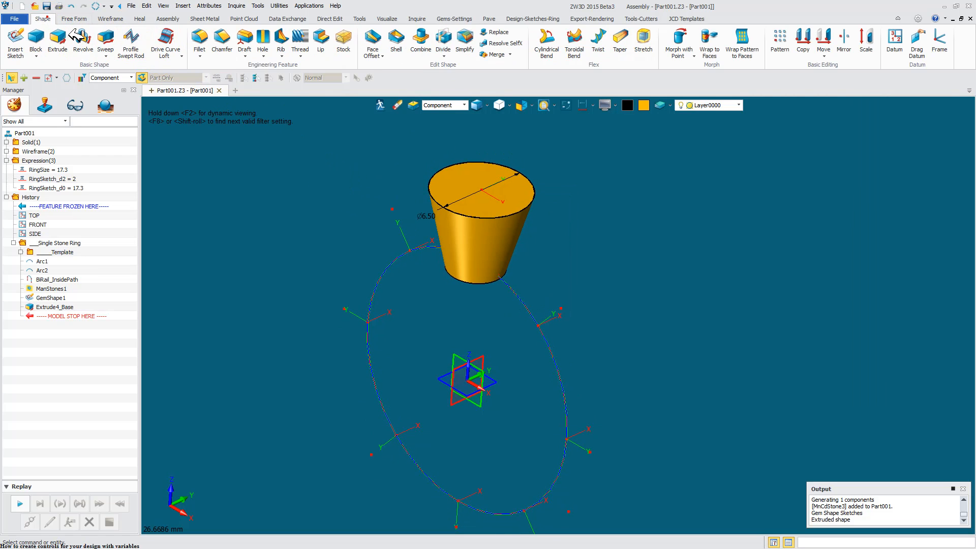
click(396, 43)
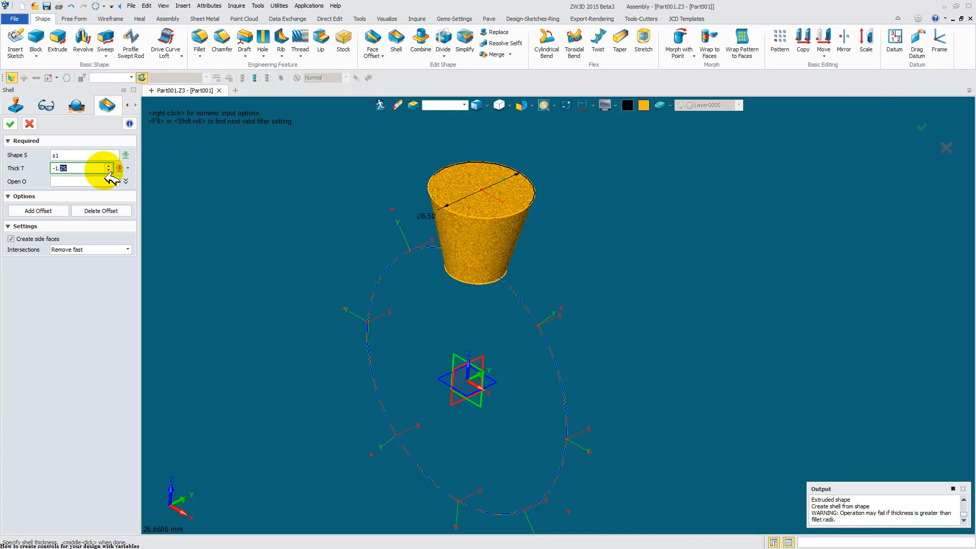
text(-1.1)
click(76, 181)
click(462, 194)
right_drag(317, 217, 410, 276)
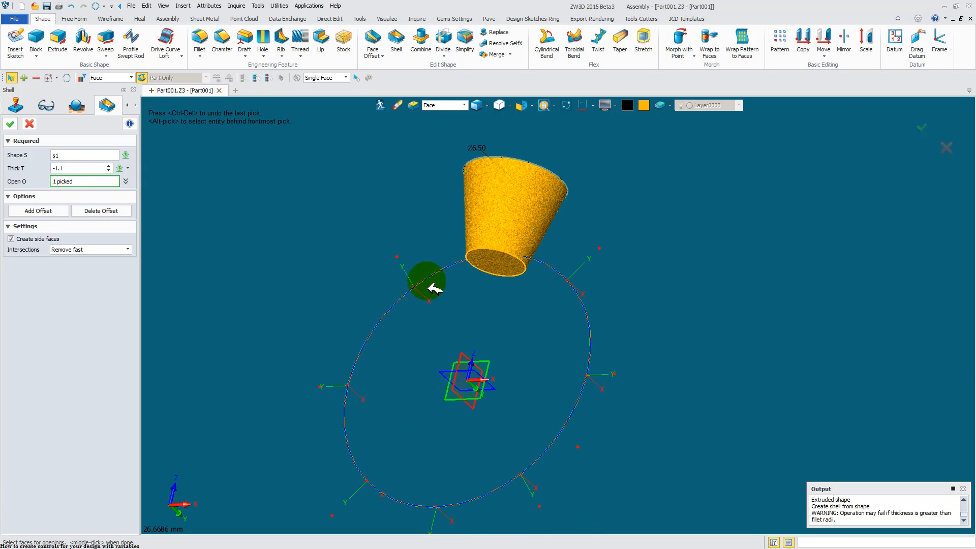
click(497, 266)
click(10, 123)
- Chamfer the inner top edge of the shelled base with a setback of 1.05 mm
right_drag(305, 178, 426, 183)
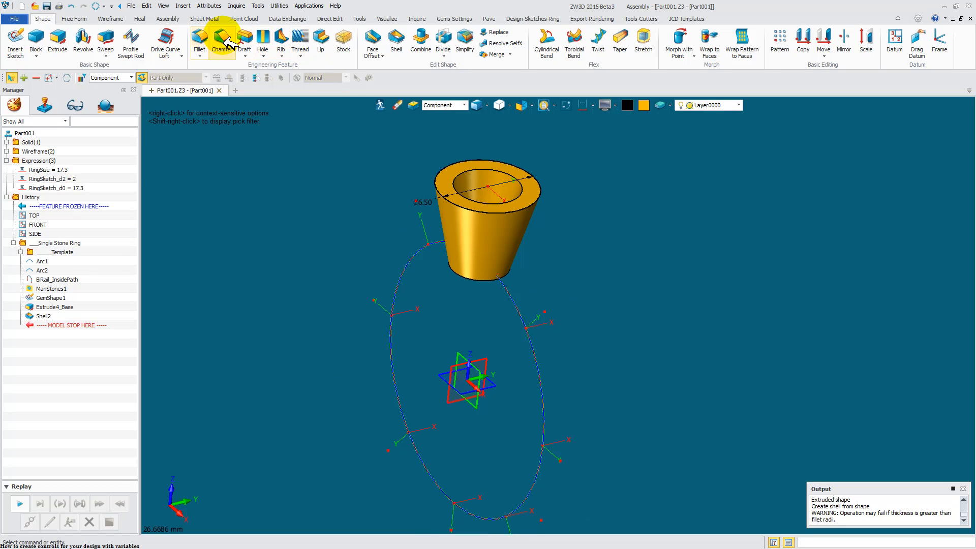
click(222, 40)
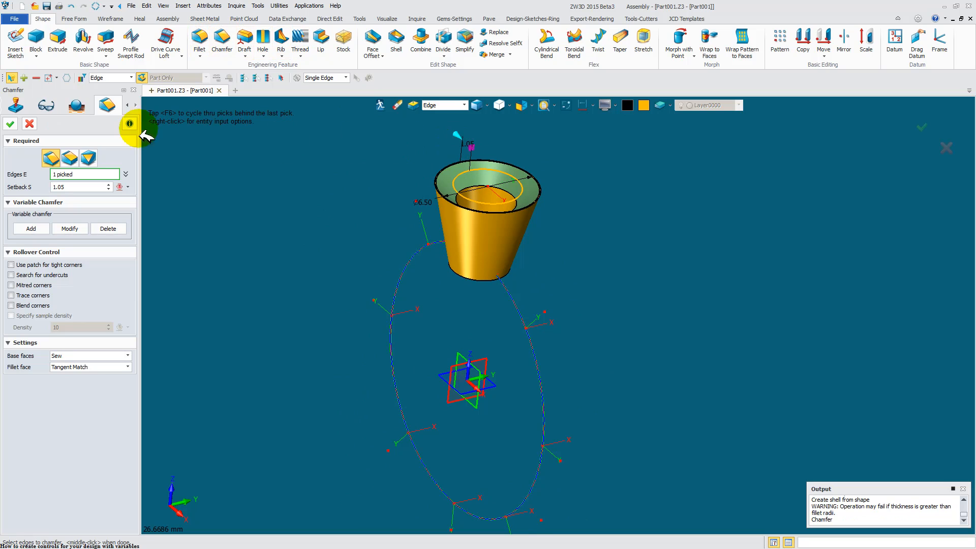
click(9, 124)
- Add a variable named Control_ProngPosition with the value 12.5 to the part history
right_drag(327, 175, 315, 202)
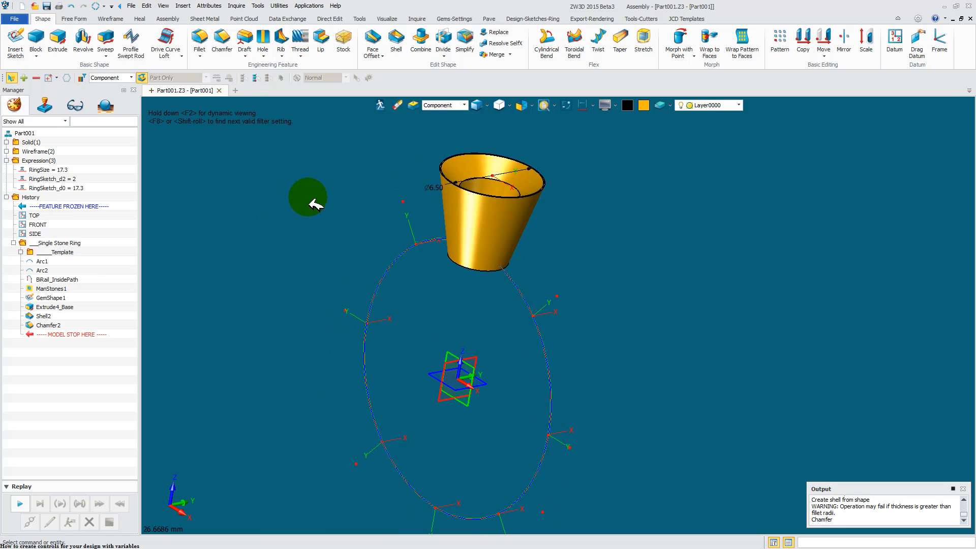
click(184, 7)
click(198, 84)
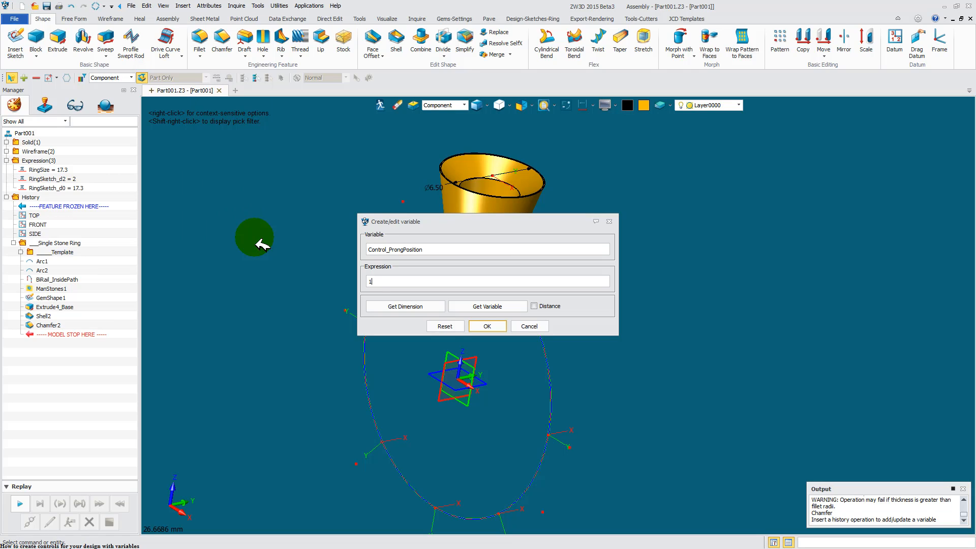
click(379, 283)
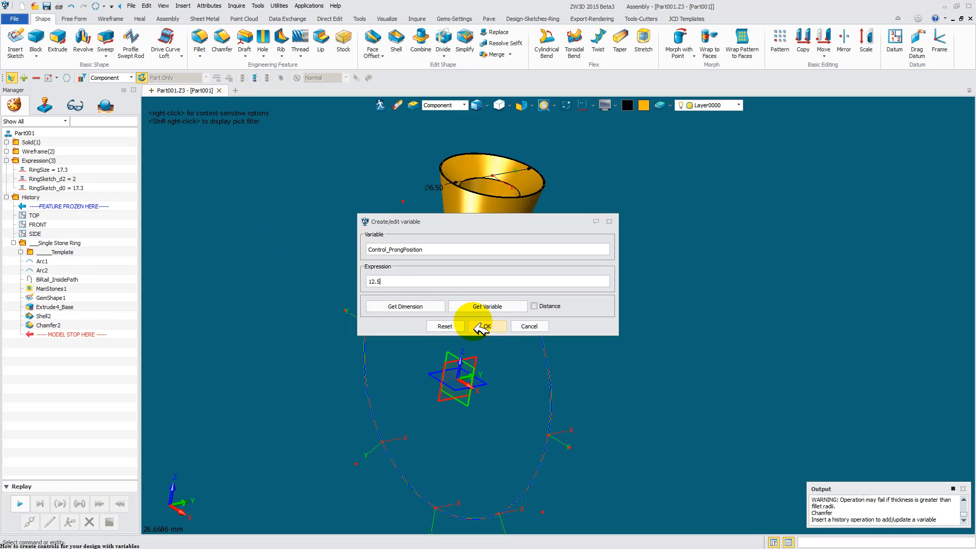
click(486, 326)
- Start a U-isoline curve on the outer tapered face of the setting
middle_drag(245, 218, 312, 207)
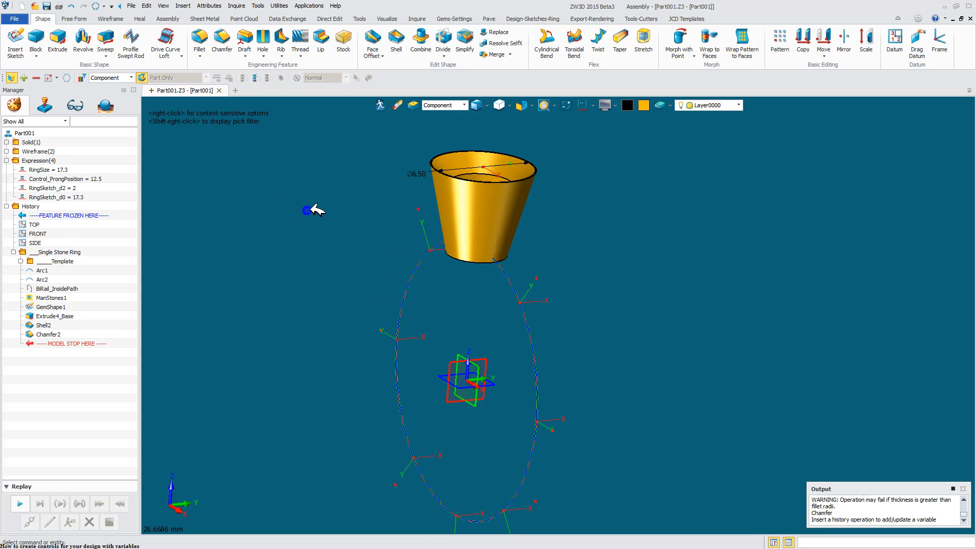
click(117, 20)
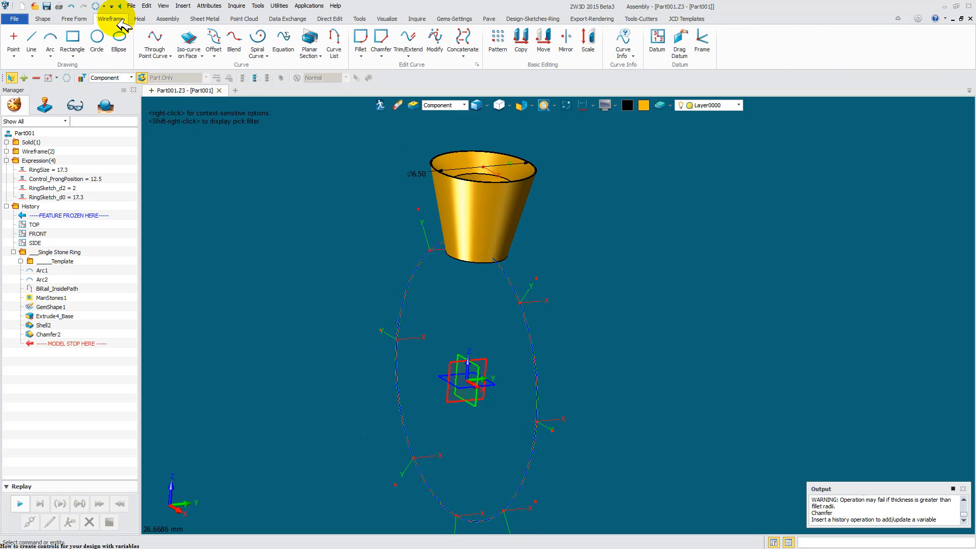
click(189, 41)
mouse_move(227, 168)
middle_down()
mouse_move(250, 168)
mouse_move(243, 176)
middle_up()
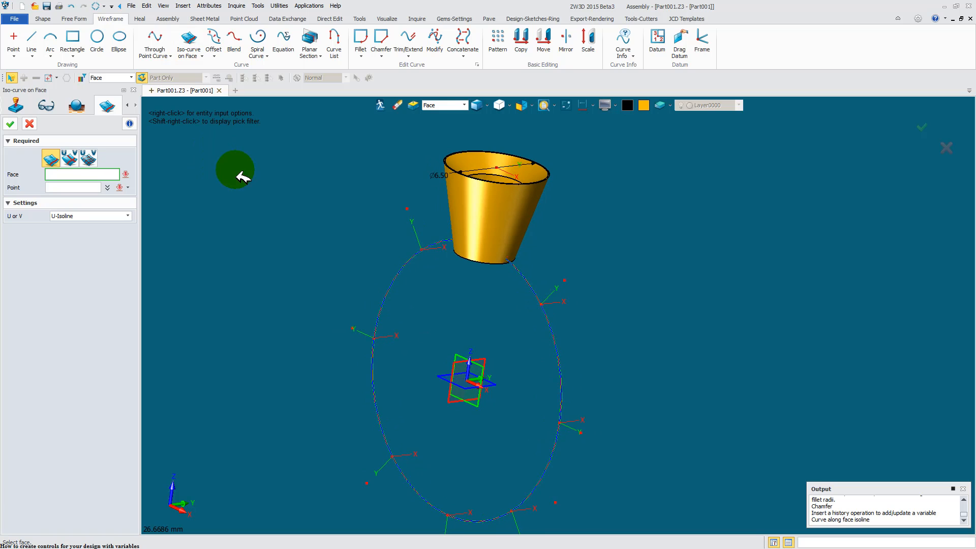
click(502, 215)
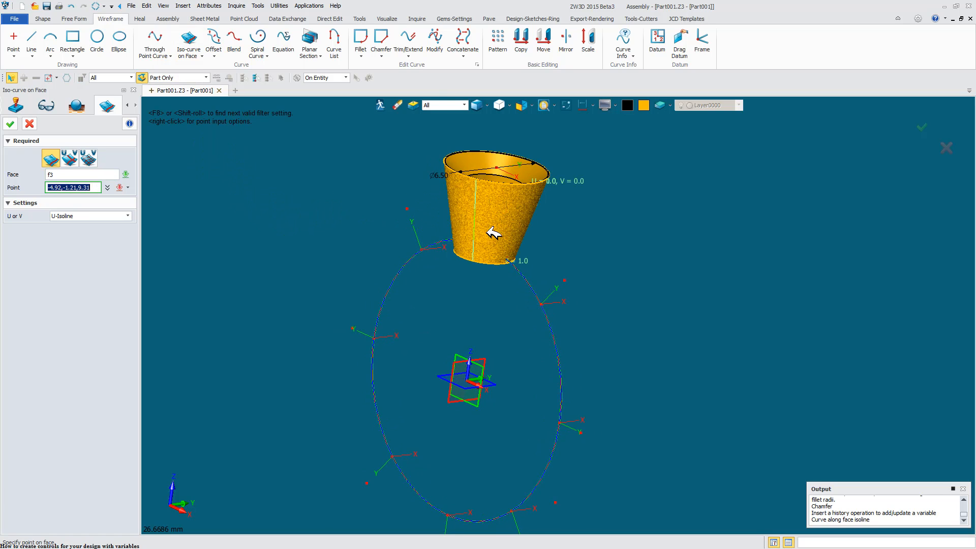
scroll(481, 199, up, 3)
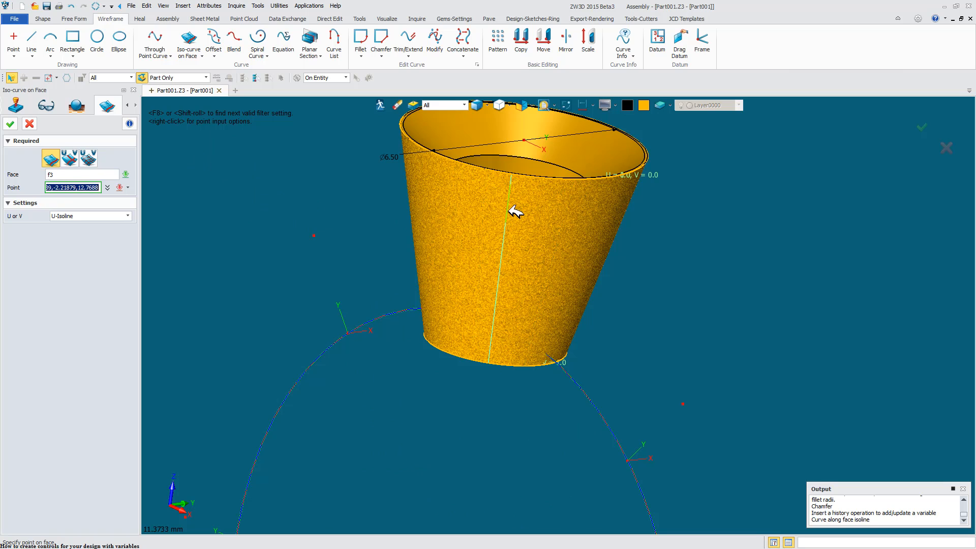
scroll(477, 212, down, 2)
mouse_move(439, 207)
right_down()
mouse_move(447, 211)
mouse_move(424, 203)
right_up()
middle_drag(402, 192, 356, 204)
mouse_move(391, 229)
right_down()
mouse_move(406, 232)
mouse_move(400, 220)
right_up()
middle_drag(400, 221, 490, 243)
- Locate the isoline's point along the top rim at a percentage driven by Control_ProngPosition and create the curve
right_drag(491, 244, 334, 201)
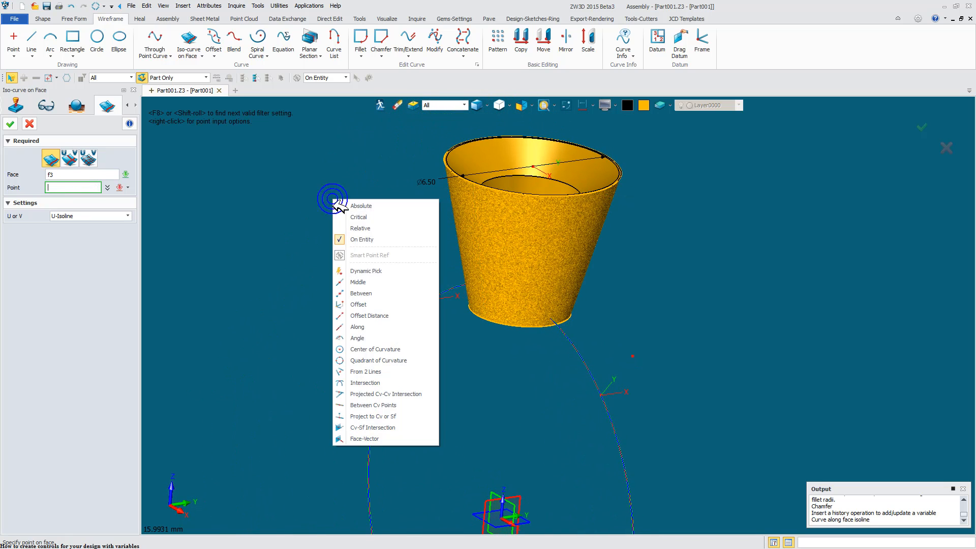
click(364, 328)
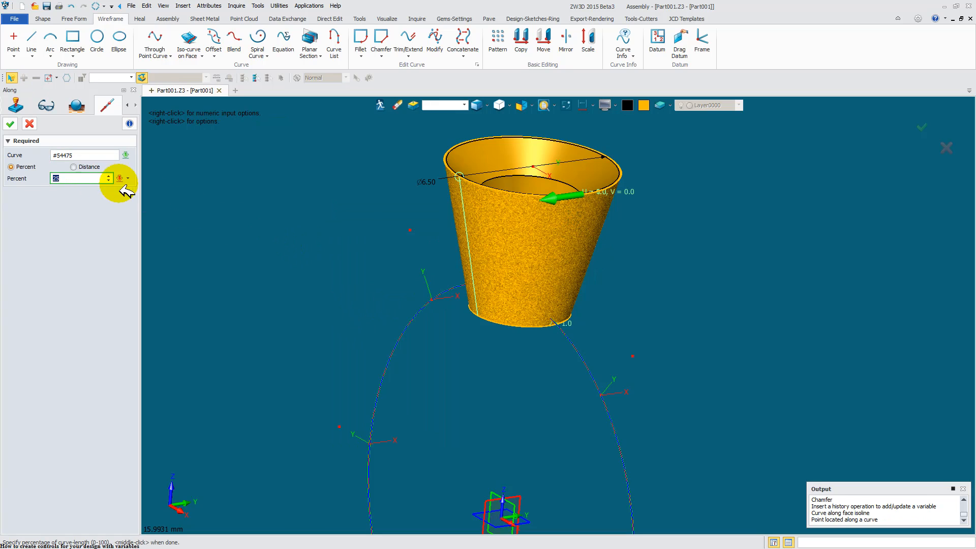
click(67, 178)
right_click(207, 170)
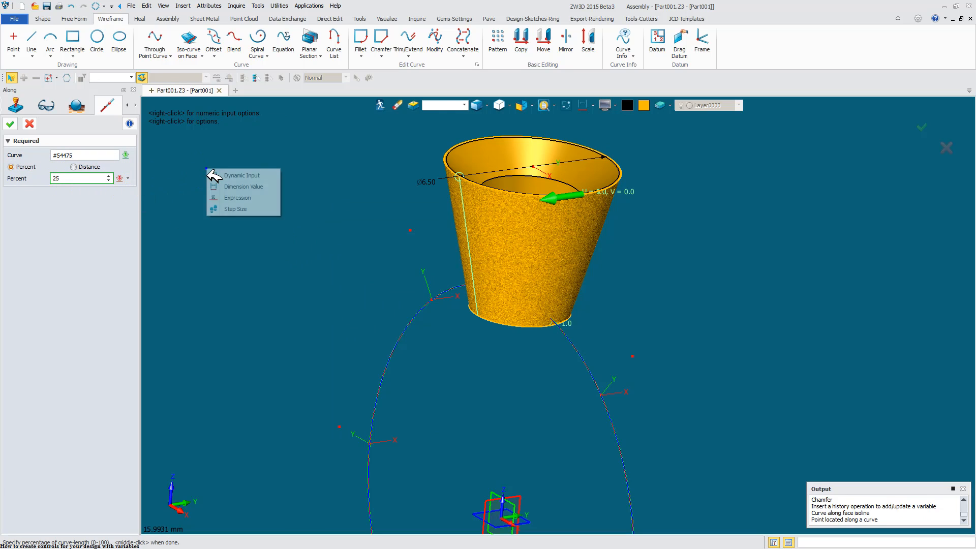
click(236, 199)
click(182, 184)
click(890, 211)
click(266, 184)
right_drag(260, 197, 253, 171)
click(15, 125)
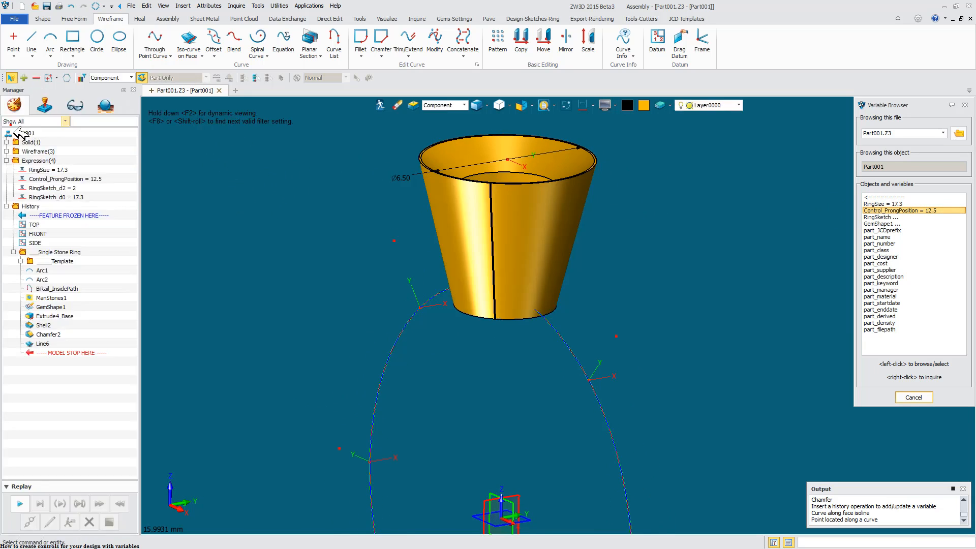
- Extend the isoline curve linearly above the top rim of the setting by about 3.19 mm
right_drag(357, 184, 366, 179)
click(408, 40)
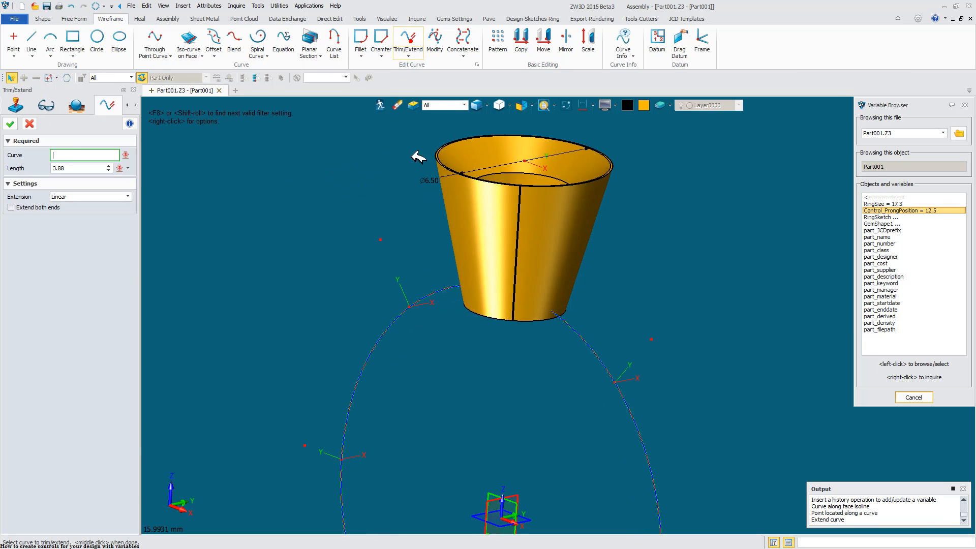
click(531, 205)
middle_drag(531, 133, 501, 183)
click(506, 170)
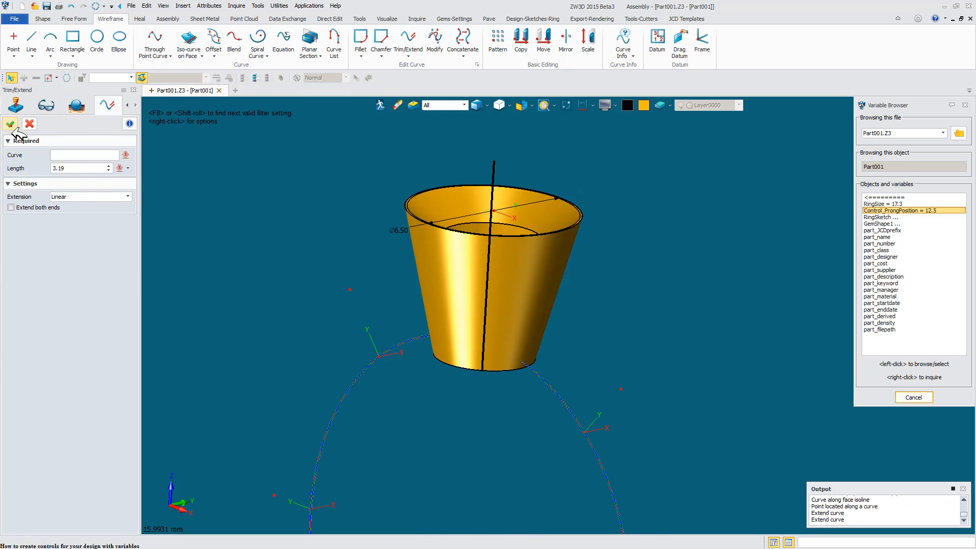
click(11, 123)
click(49, 21)
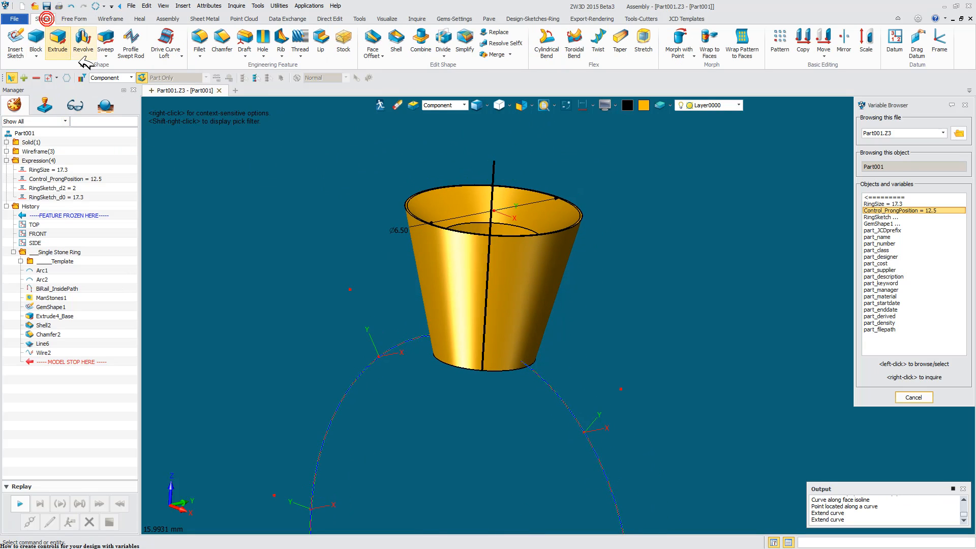
- Create a swept rod with a diameter of 1.1 mm along the extended isoline curve on the setting
click(106, 53)
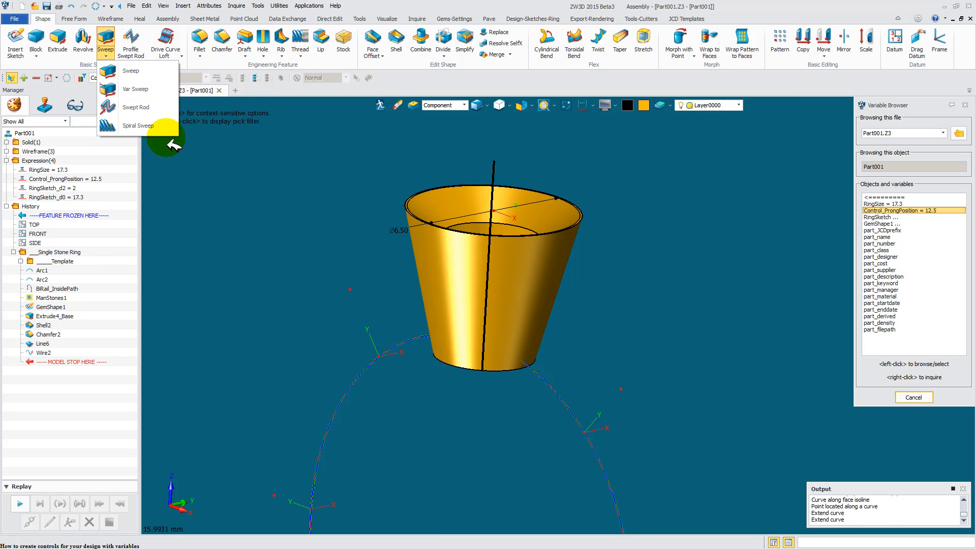
click(136, 107)
click(444, 105)
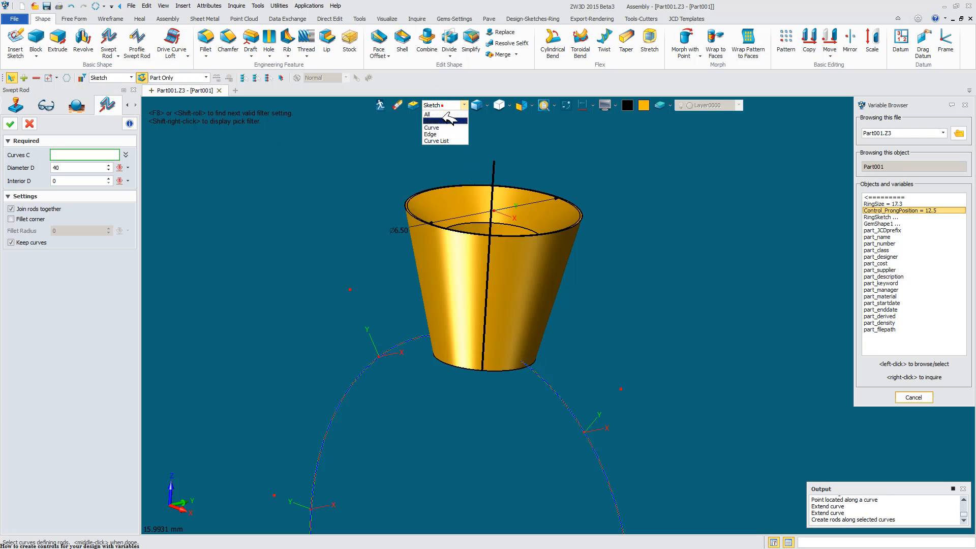
click(443, 127)
click(493, 171)
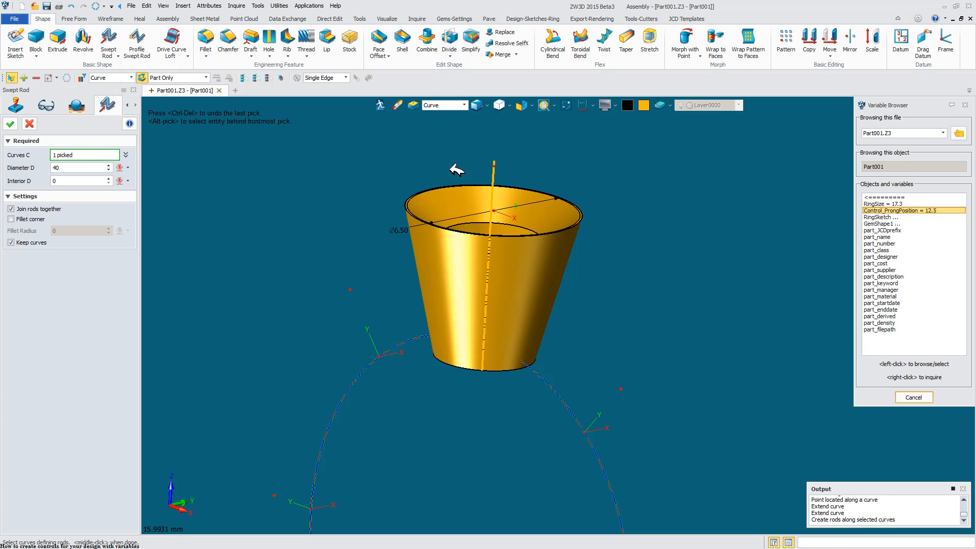
click(70, 168)
text(1.)
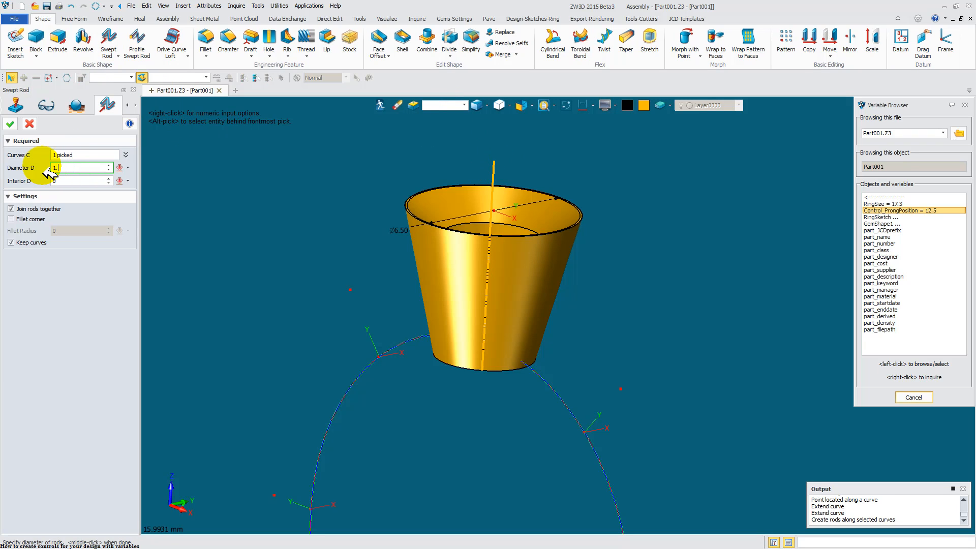
text(1)
click(9, 124)
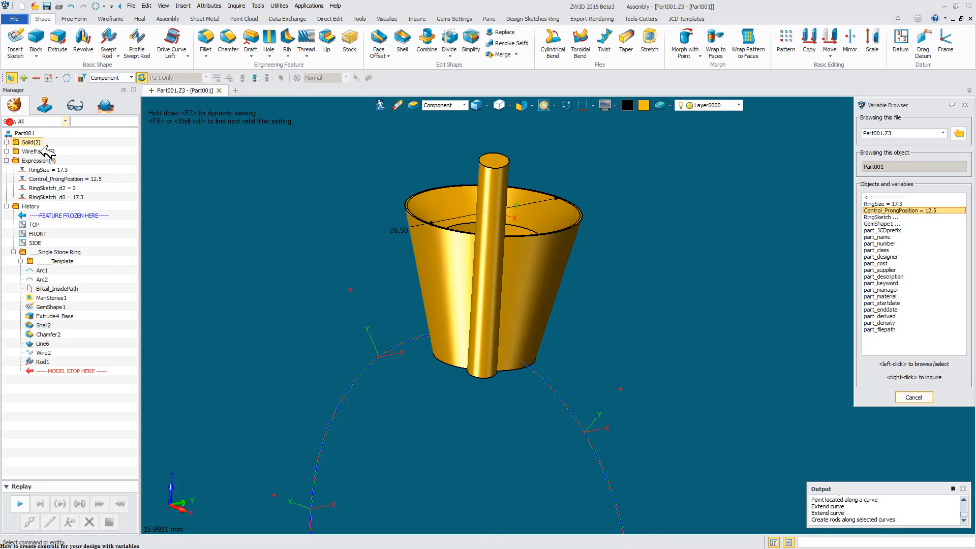
- Pattern the prong rod circularly about the Z axis to make 4 separate prongs around the setting
right_drag(348, 153, 422, 152)
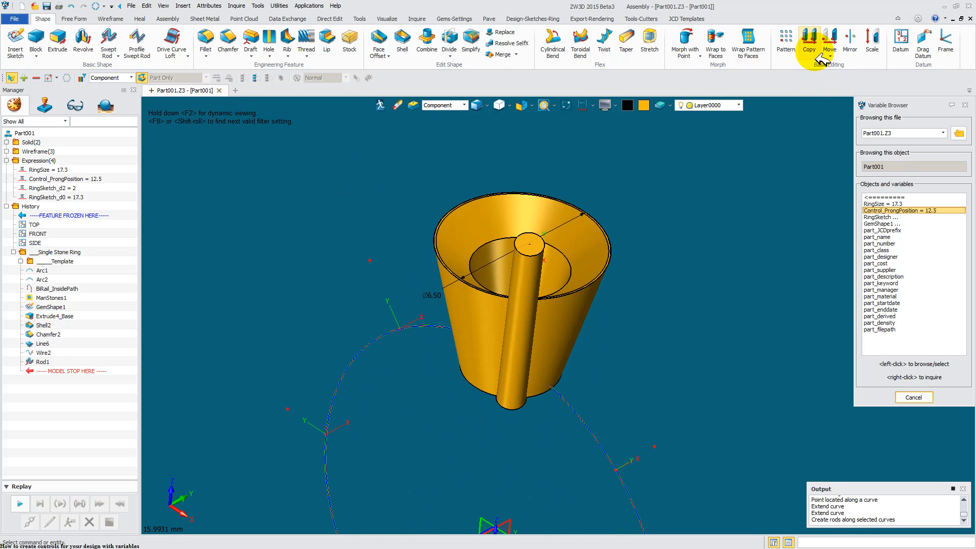
click(787, 41)
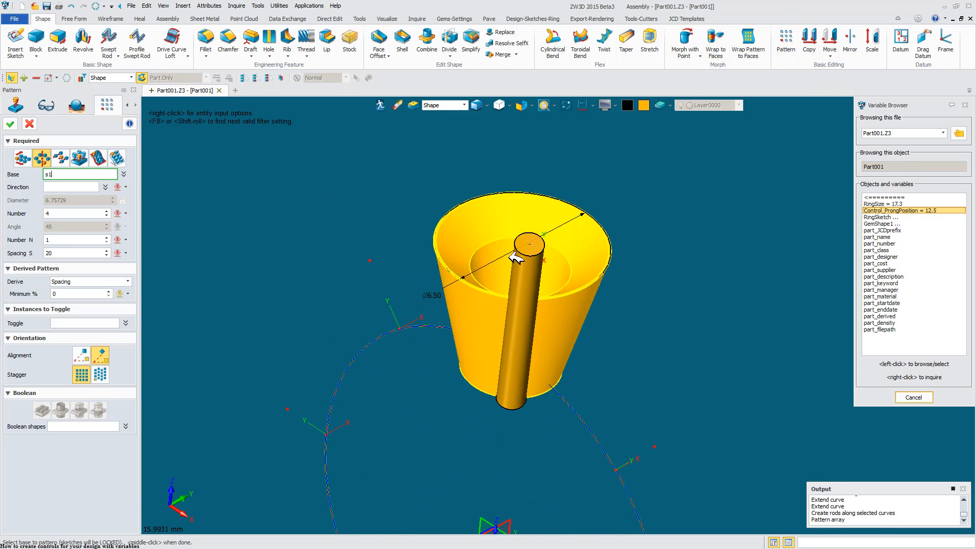
click(531, 258)
click(125, 188)
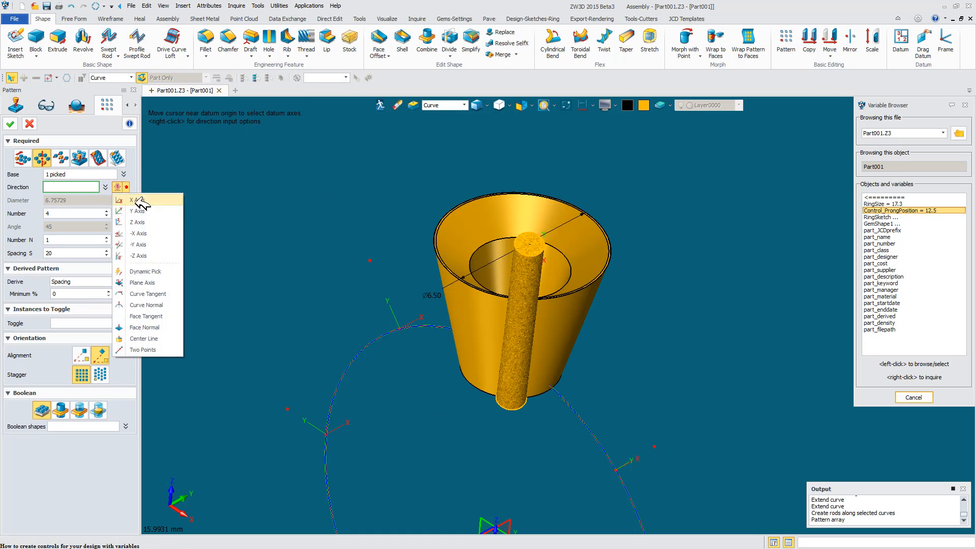
click(151, 226)
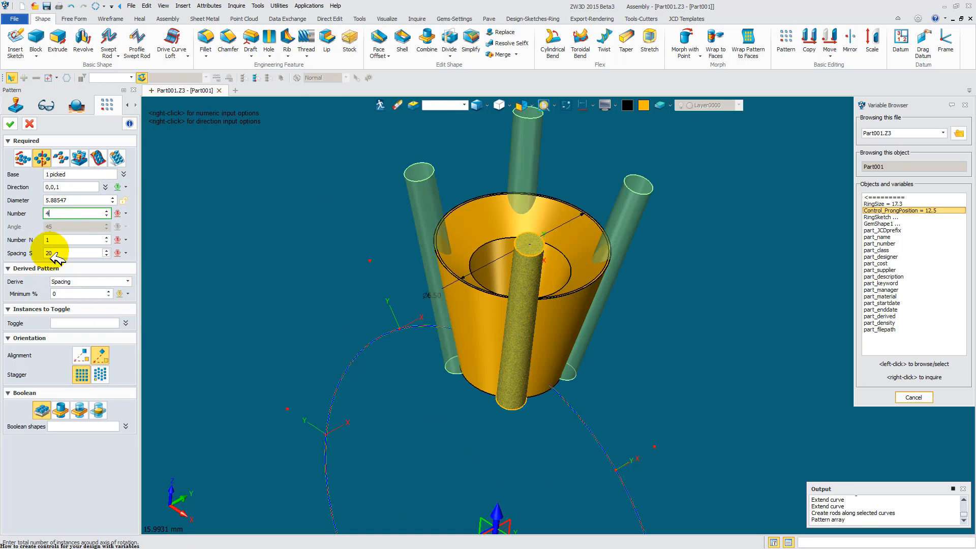
click(10, 124)
- Start an extrusion using the ring's inside path, picked as a curve list, as the profile
scroll(226, 228, down, 3)
right_drag(225, 228, 226, 209)
middle_drag(225, 209, 305, 236)
right_drag(305, 236, 306, 227)
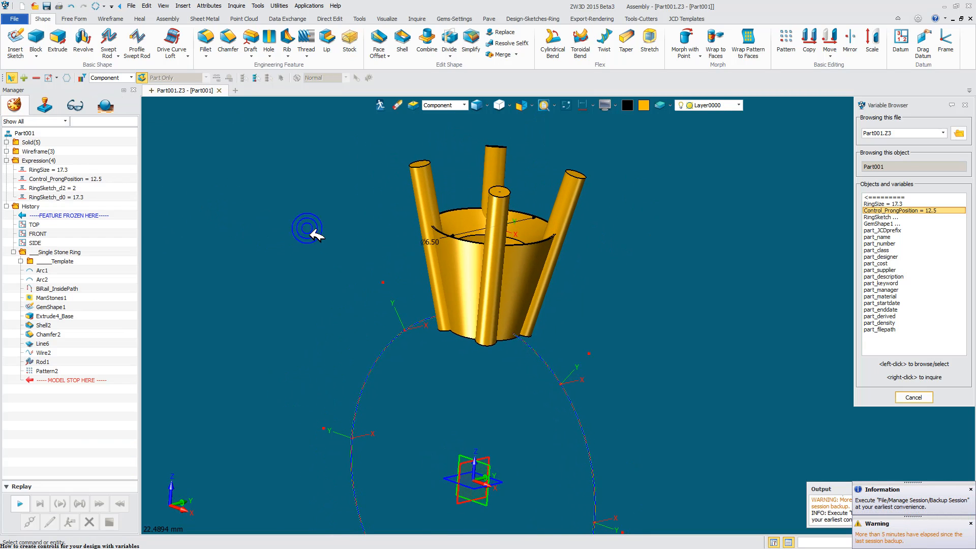
click(57, 37)
right_drag(169, 204, 347, 213)
middle_drag(351, 216, 407, 189)
click(431, 105)
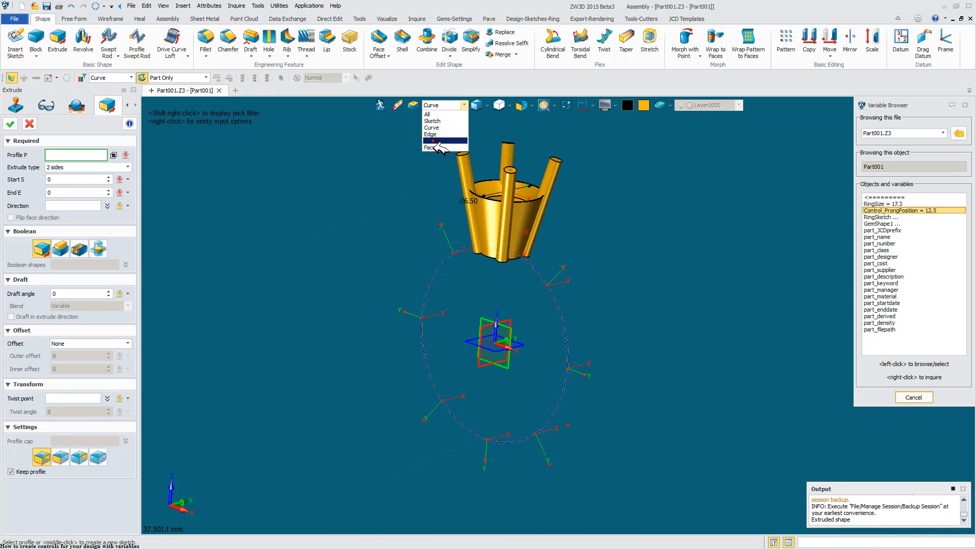
click(435, 141)
click(445, 245)
- Extrude the inside ring path from about -16.88 to 22.65 mm and subtract it from the setting and prongs
click(379, 267)
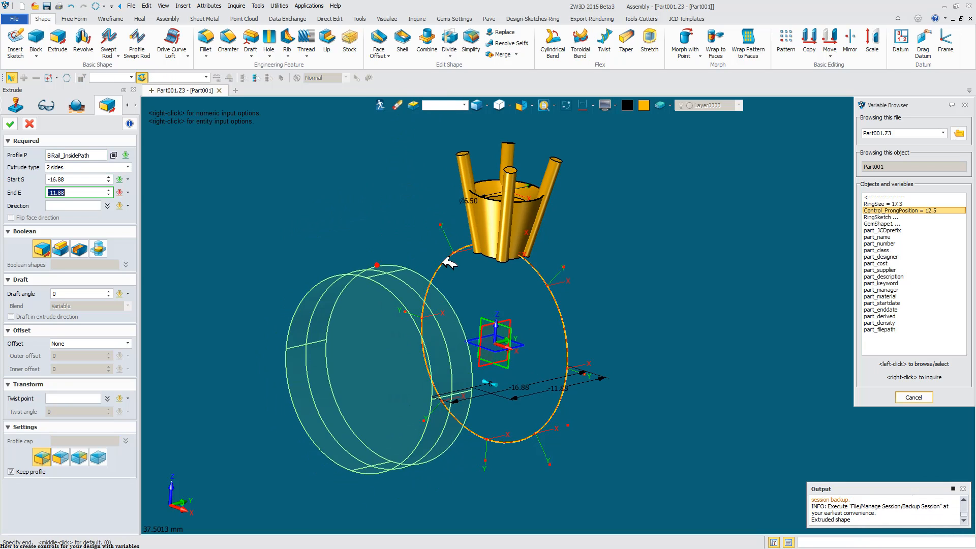
click(732, 237)
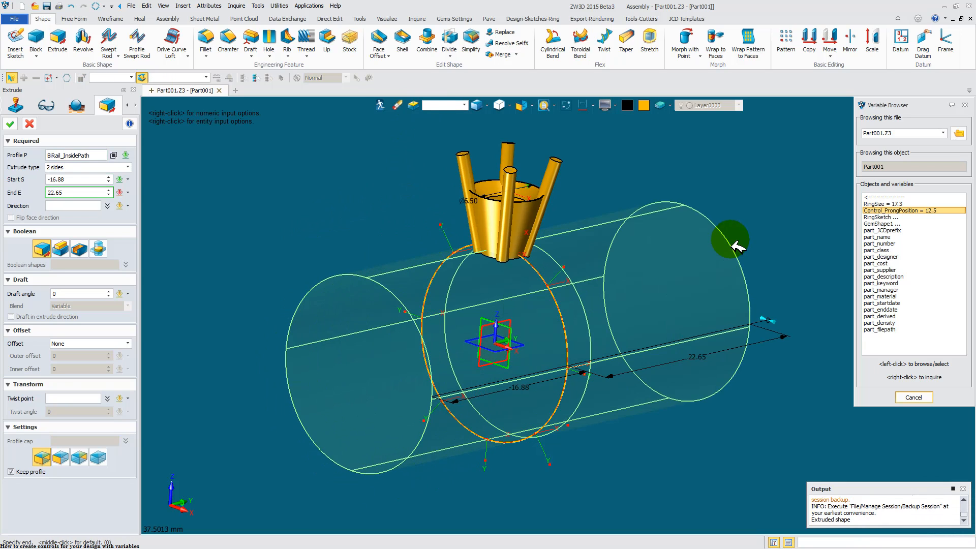
click(80, 249)
click(10, 124)
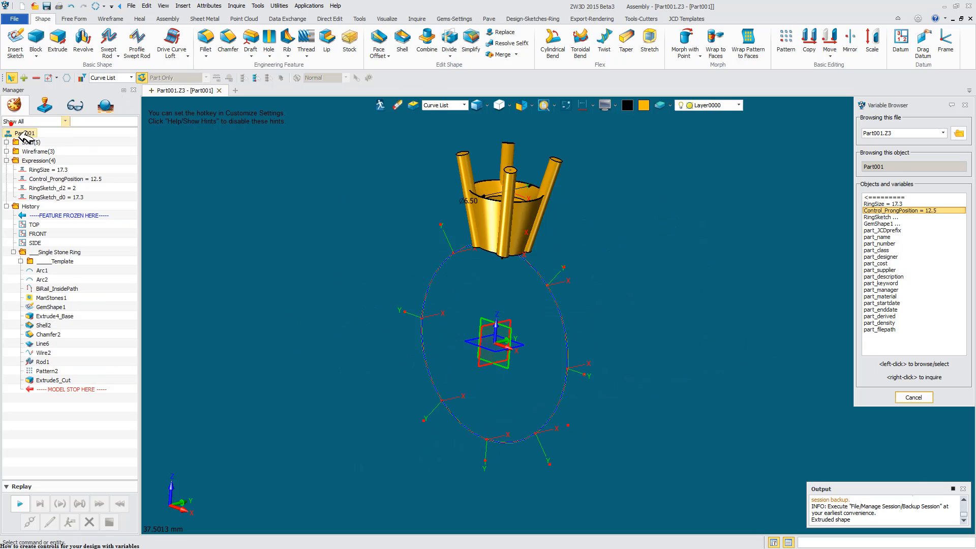
- Open the part's driving parameters and clear the TopShank_Width and BottomShank_Height entries
middle_drag(268, 195, 342, 206)
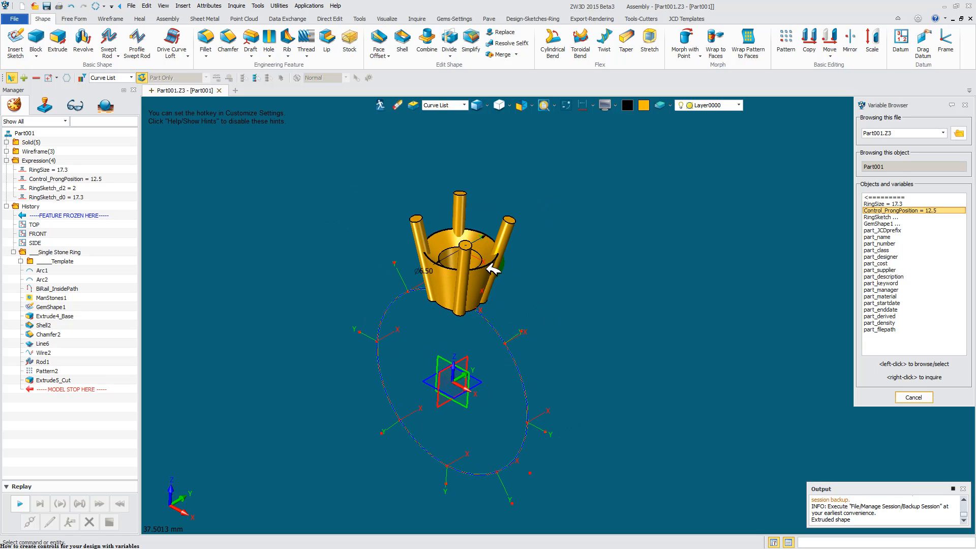
click(209, 6)
click(215, 15)
click(286, 121)
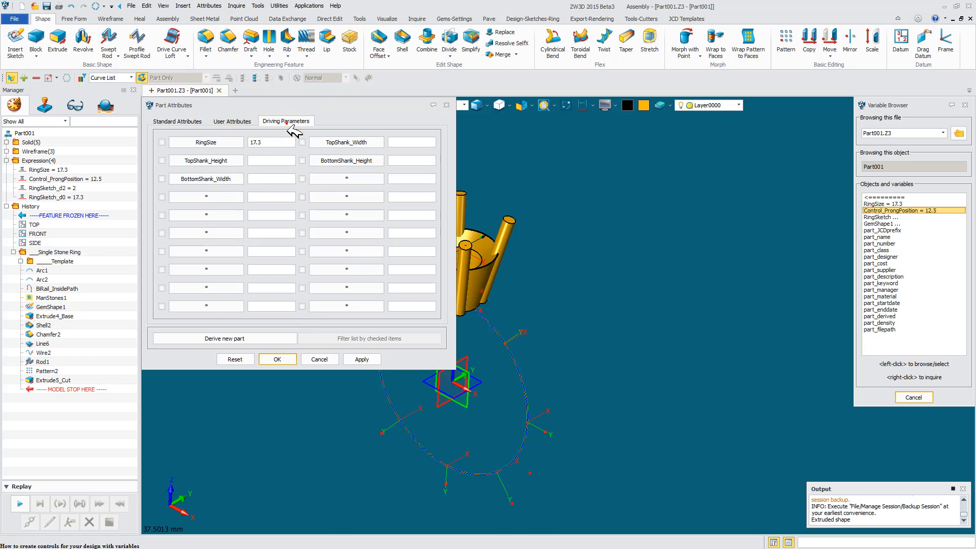
middle_drag(557, 184, 564, 189)
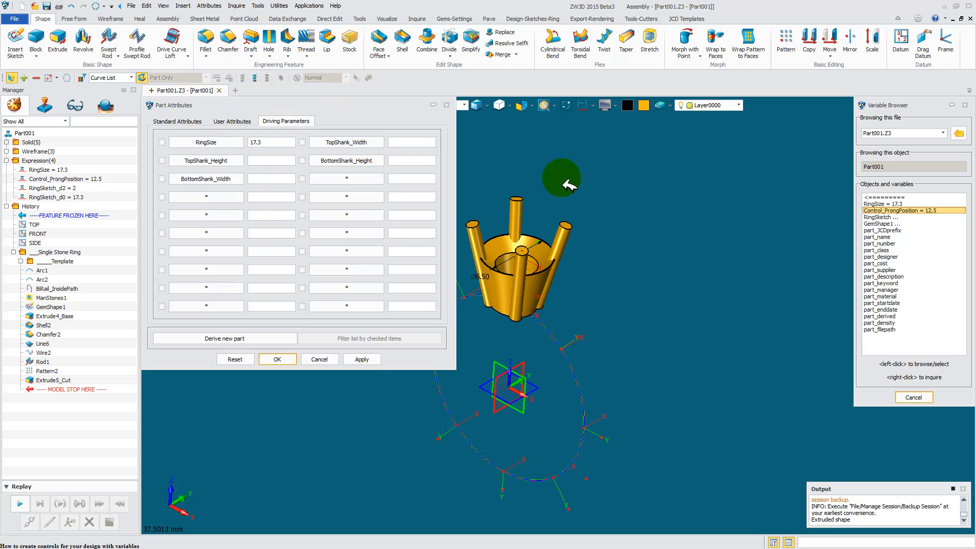
click(359, 142)
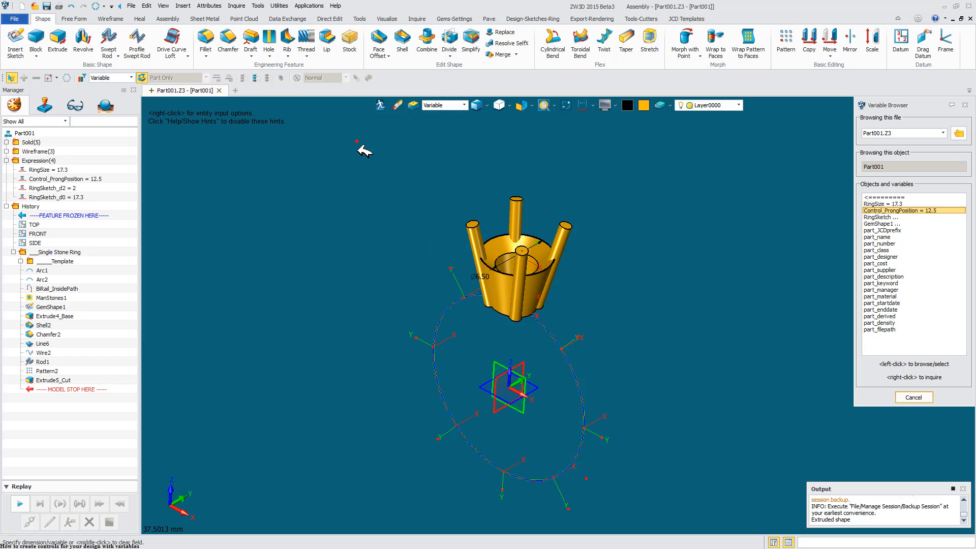
middle_click(364, 173)
click(363, 161)
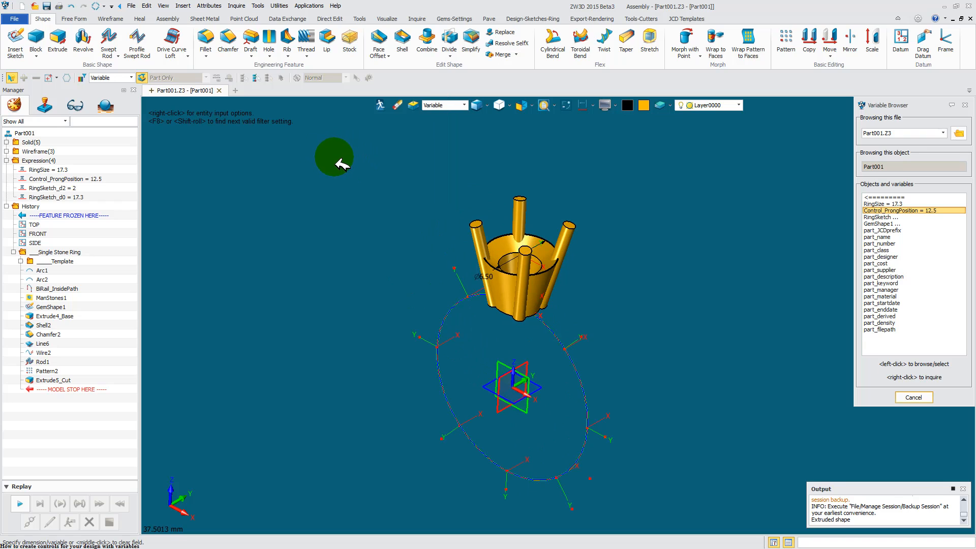
middle_click(334, 162)
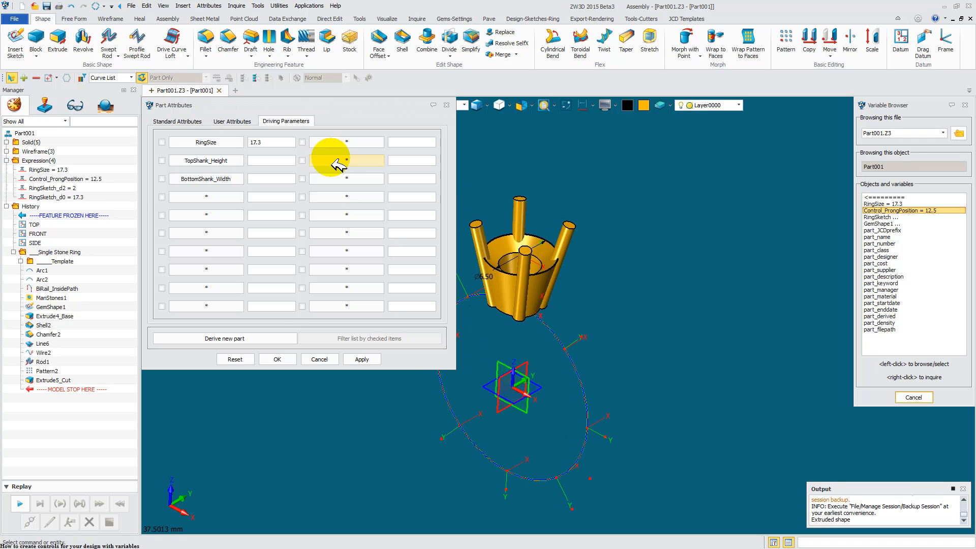
- Clear the TopShank_Height and BottomShank_Width entries from the driving parameters
click(214, 160)
middle_click(299, 166)
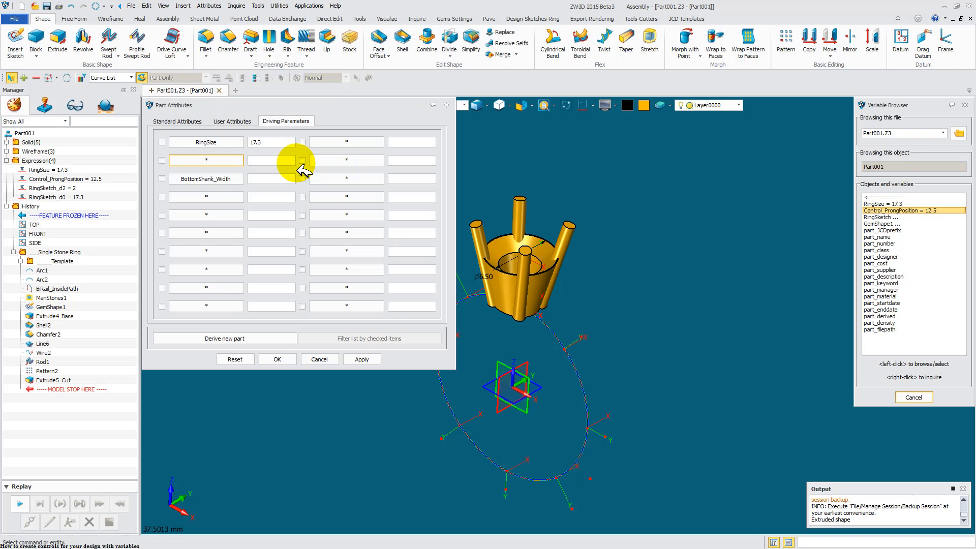
click(221, 176)
middle_click(237, 186)
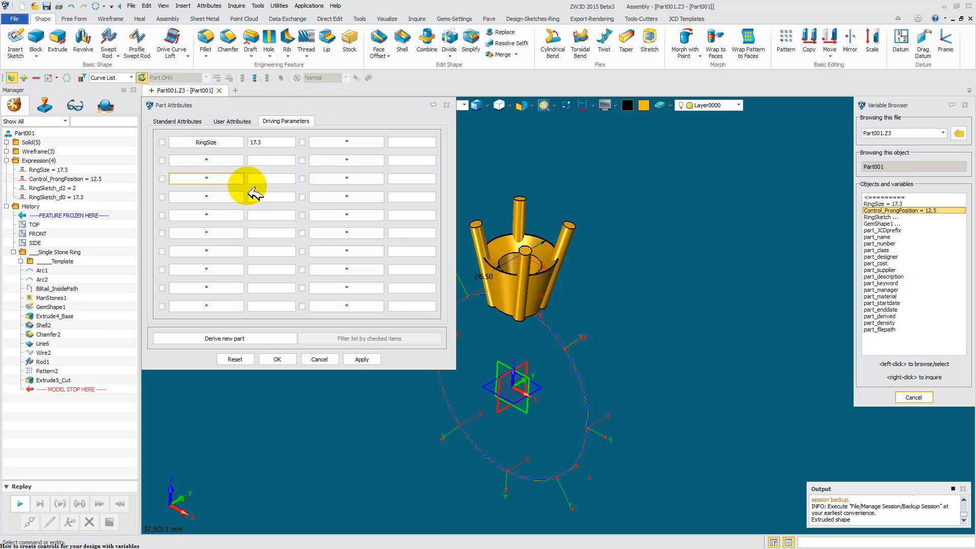
- Assign the Control_ProngPosition variable to the empty driving parameter slot beside RingSize
click(347, 142)
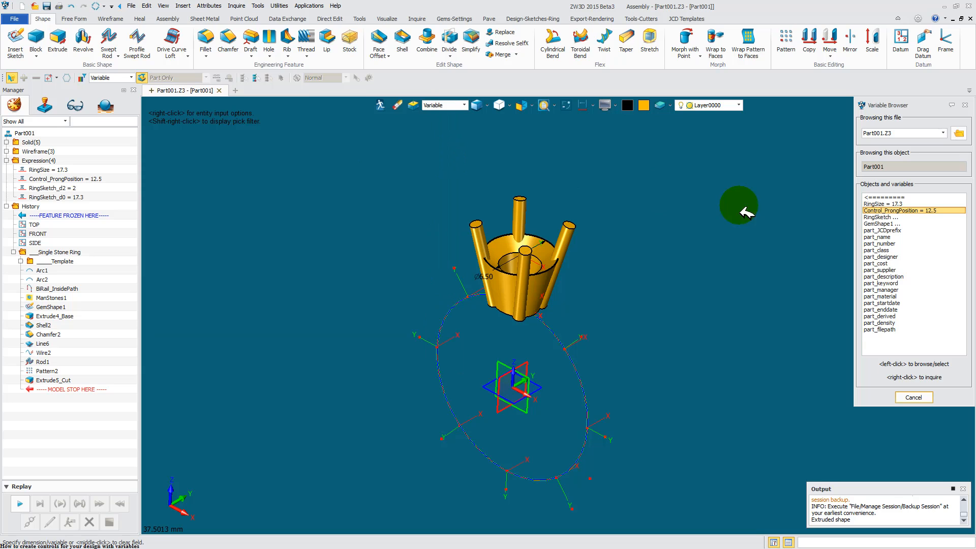
click(876, 210)
middle_drag(701, 193, 630, 273)
- Set the Control_ProngPosition driving parameter to 25 and update the model to check the prongs
click(405, 143)
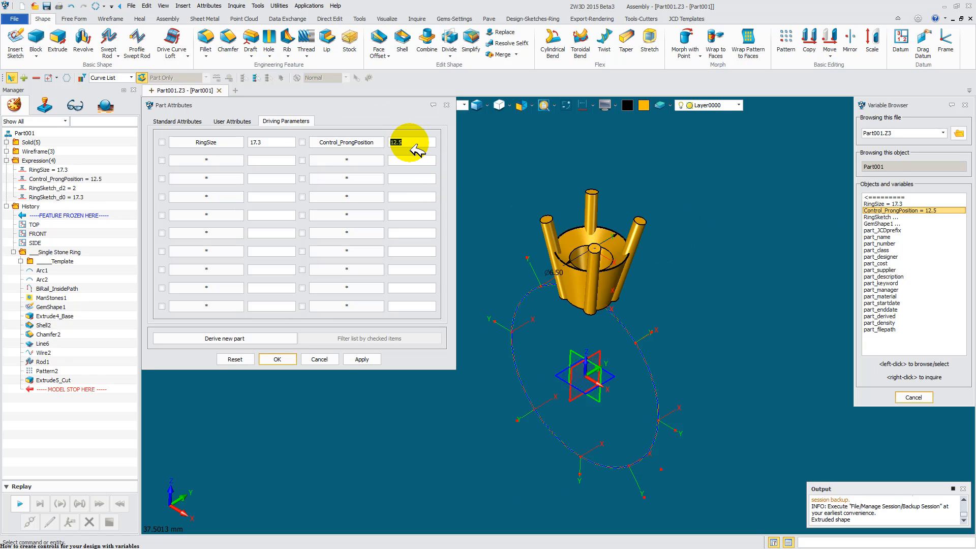
text(25)
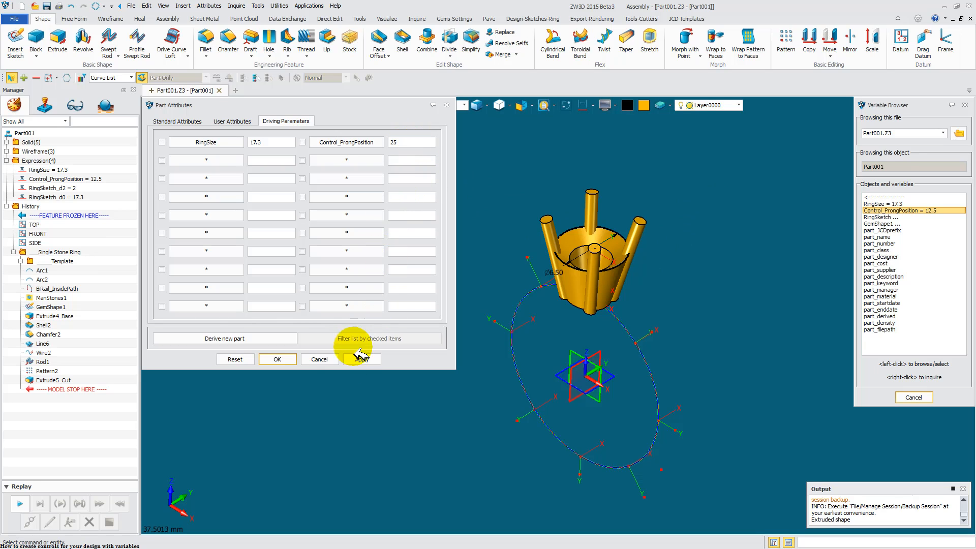
click(362, 359)
mouse_move(498, 221)
middle_down()
mouse_move(508, 280)
mouse_move(500, 220)
mouse_move(508, 206)
middle_up()
- Set the Control_ProngPosition driving parameter to 10, update the model and view the prong positions
click(394, 143)
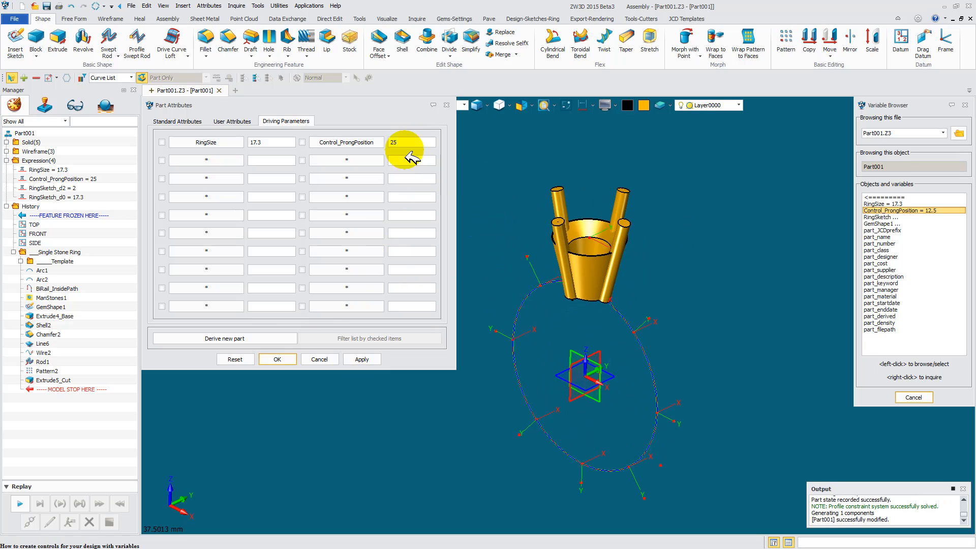
text(10)
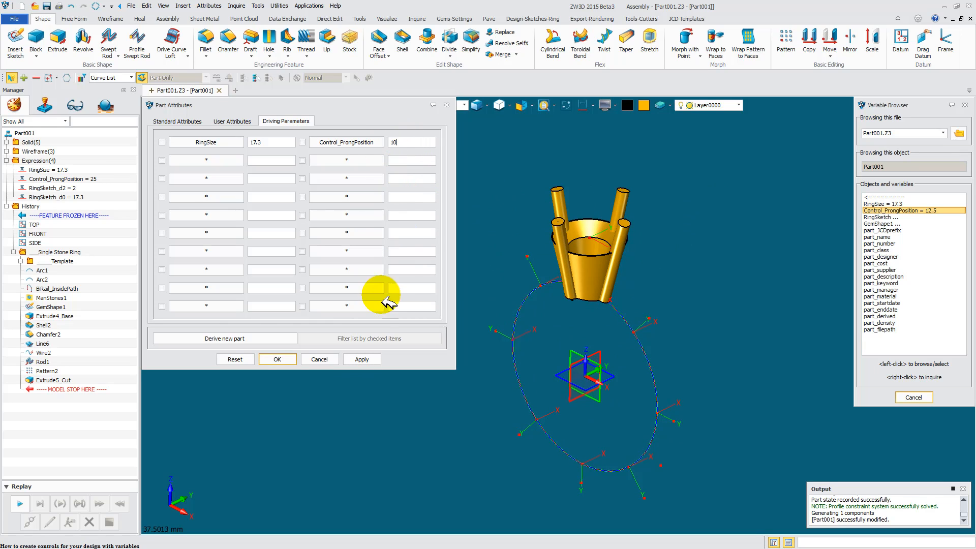
click(361, 359)
mouse_move(477, 221)
middle_down()
mouse_move(522, 232)
mouse_move(520, 248)
mouse_move(504, 171)
middle_up()
click(397, 143)
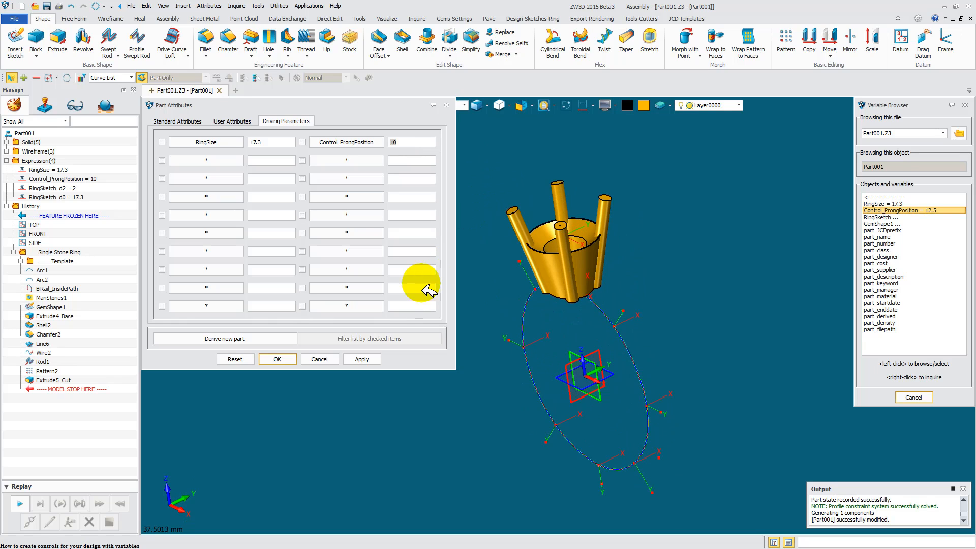
click(361, 358)
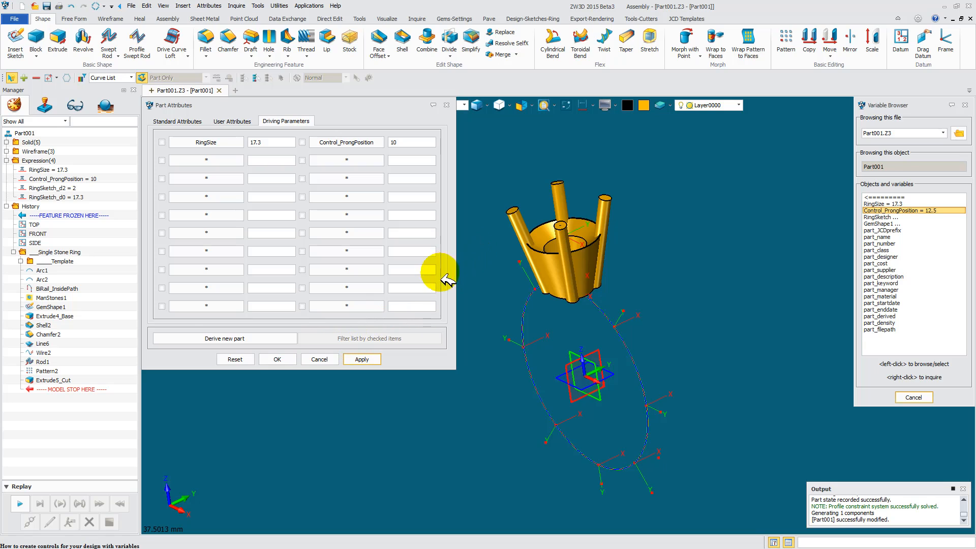
mouse_move(468, 172)
middle_down()
mouse_move(509, 180)
mouse_move(523, 201)
mouse_move(511, 196)
middle_up()
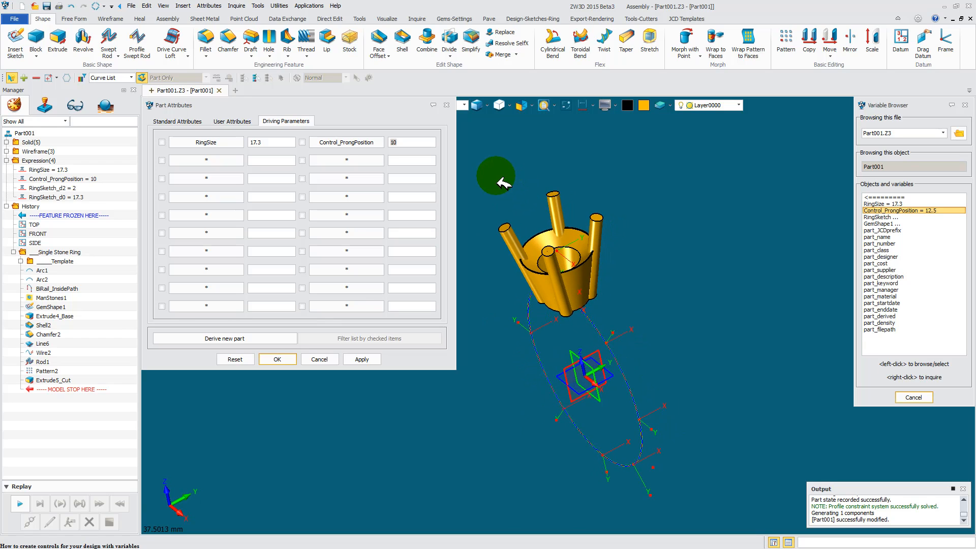
- Try Control_ProngPosition at 12.5 and at 30, updating the model each time
click(401, 142)
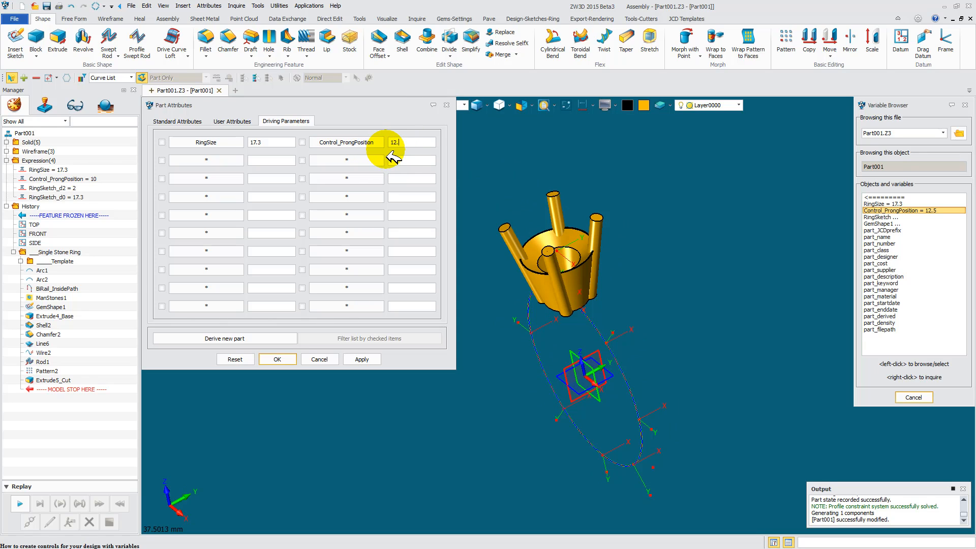
click(365, 360)
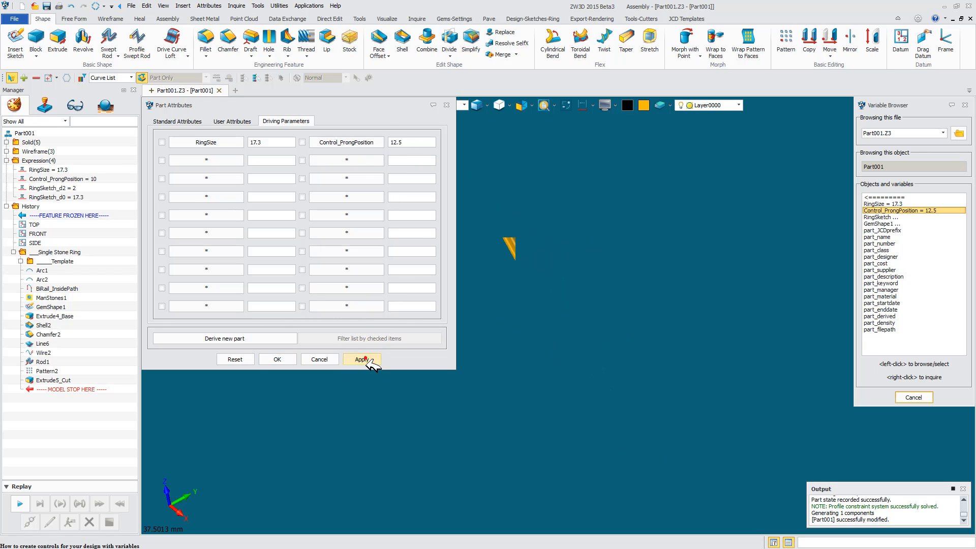
middle_drag(518, 277, 511, 280)
double_click(398, 142)
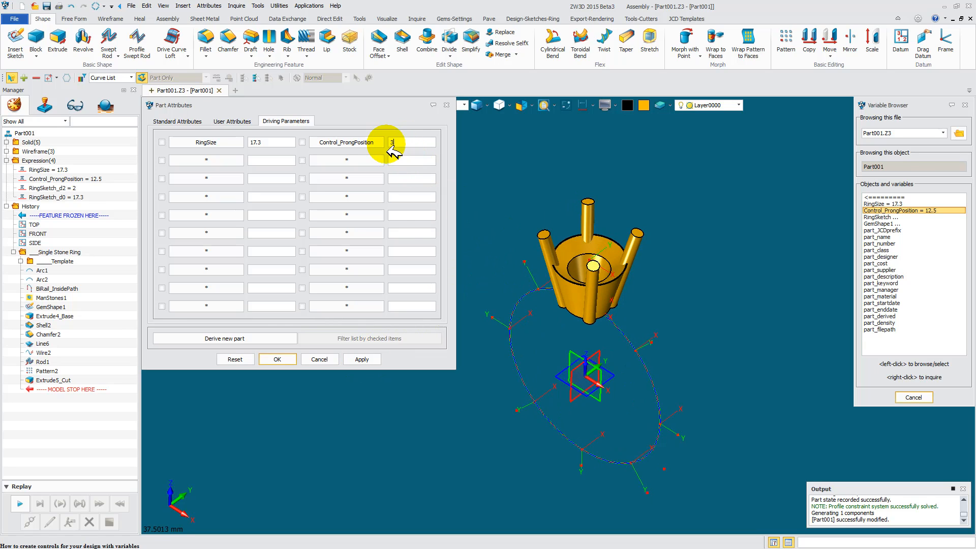
click(365, 360)
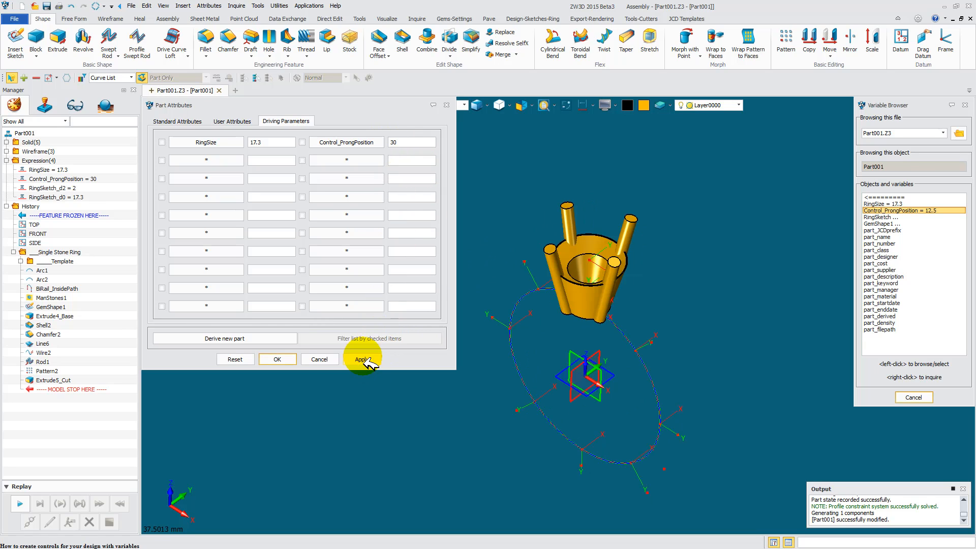
- Set Control_ProngPosition back to 12.5, update the model and accept the part attributes
click(415, 146)
double_click(391, 145)
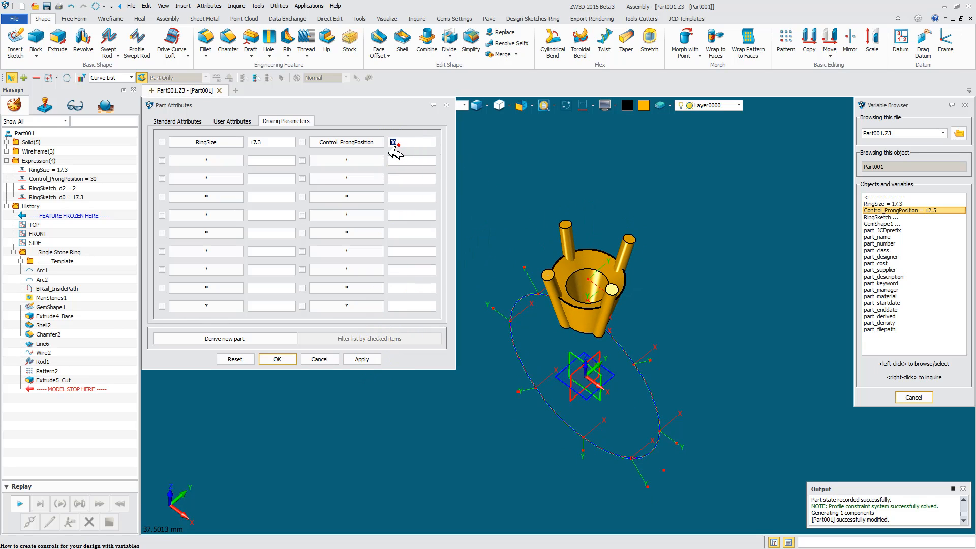
text(12.5)
click(367, 361)
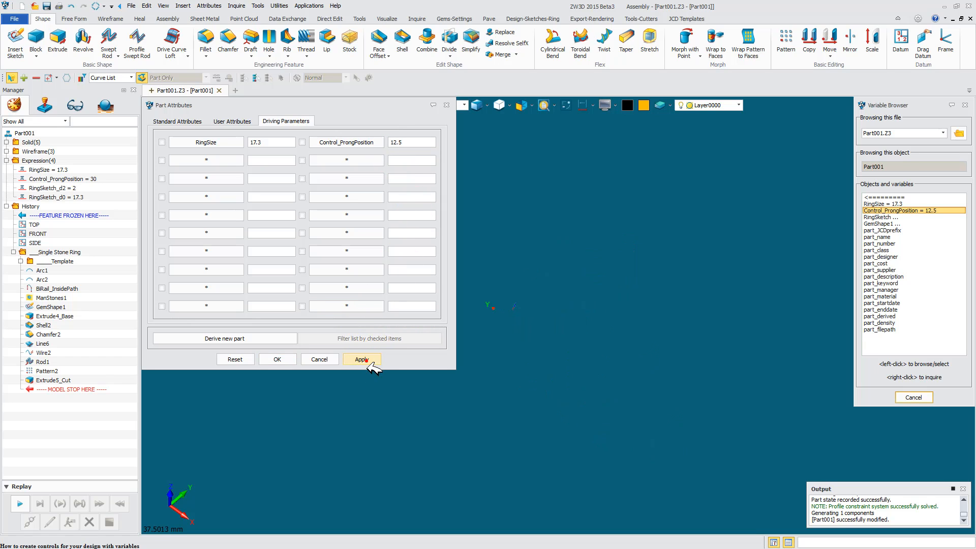
right_drag(481, 226, 484, 204)
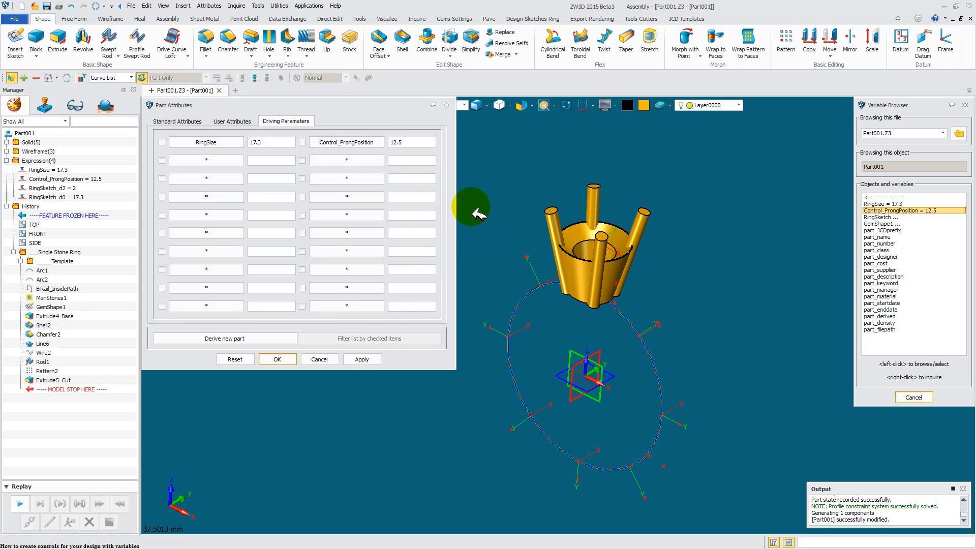
click(288, 358)
right_drag(397, 268, 397, 234)
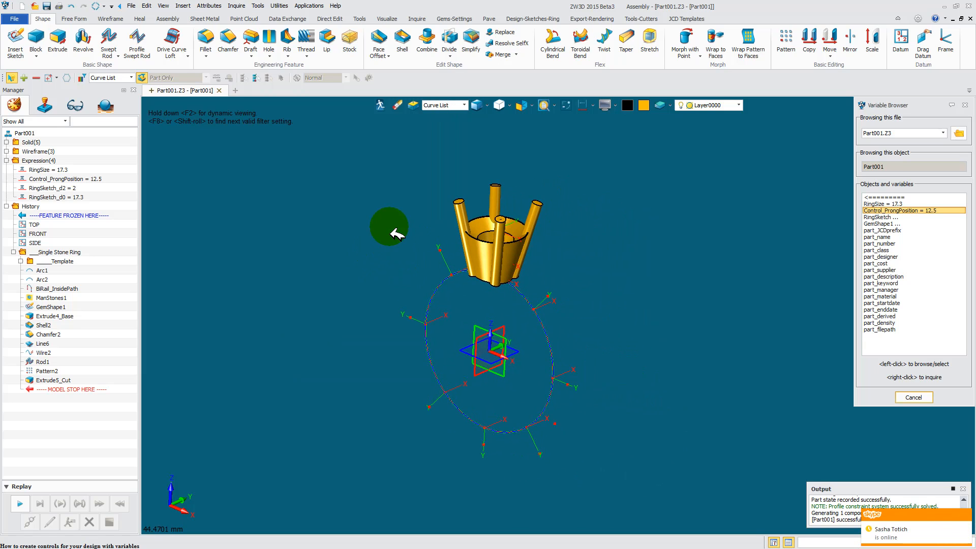